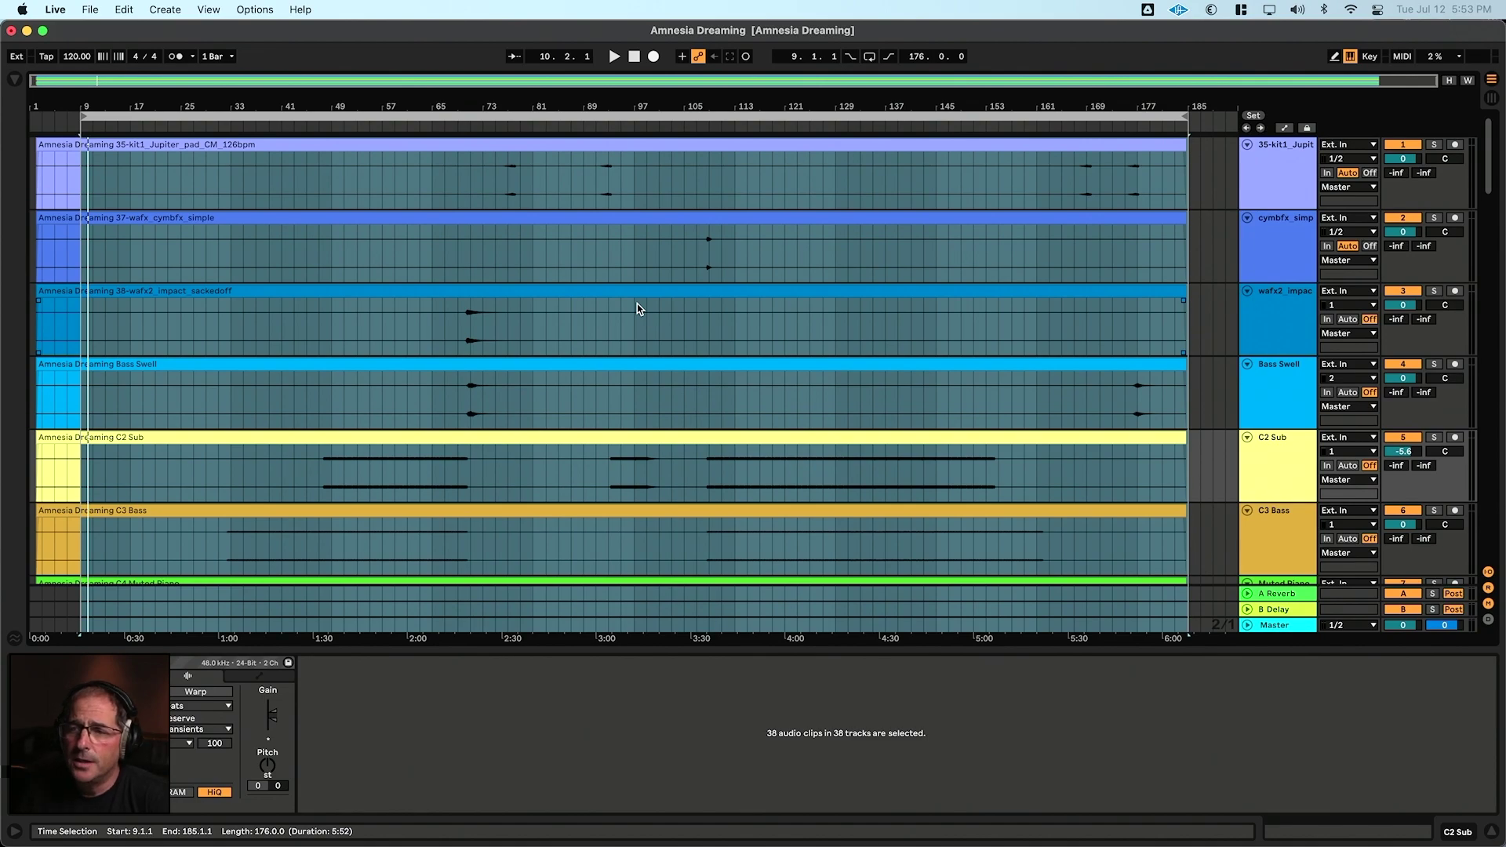
{"action": "scroll", "coordinate": [657, 280], "scroll_direction": "down", "scroll_amount": 5}
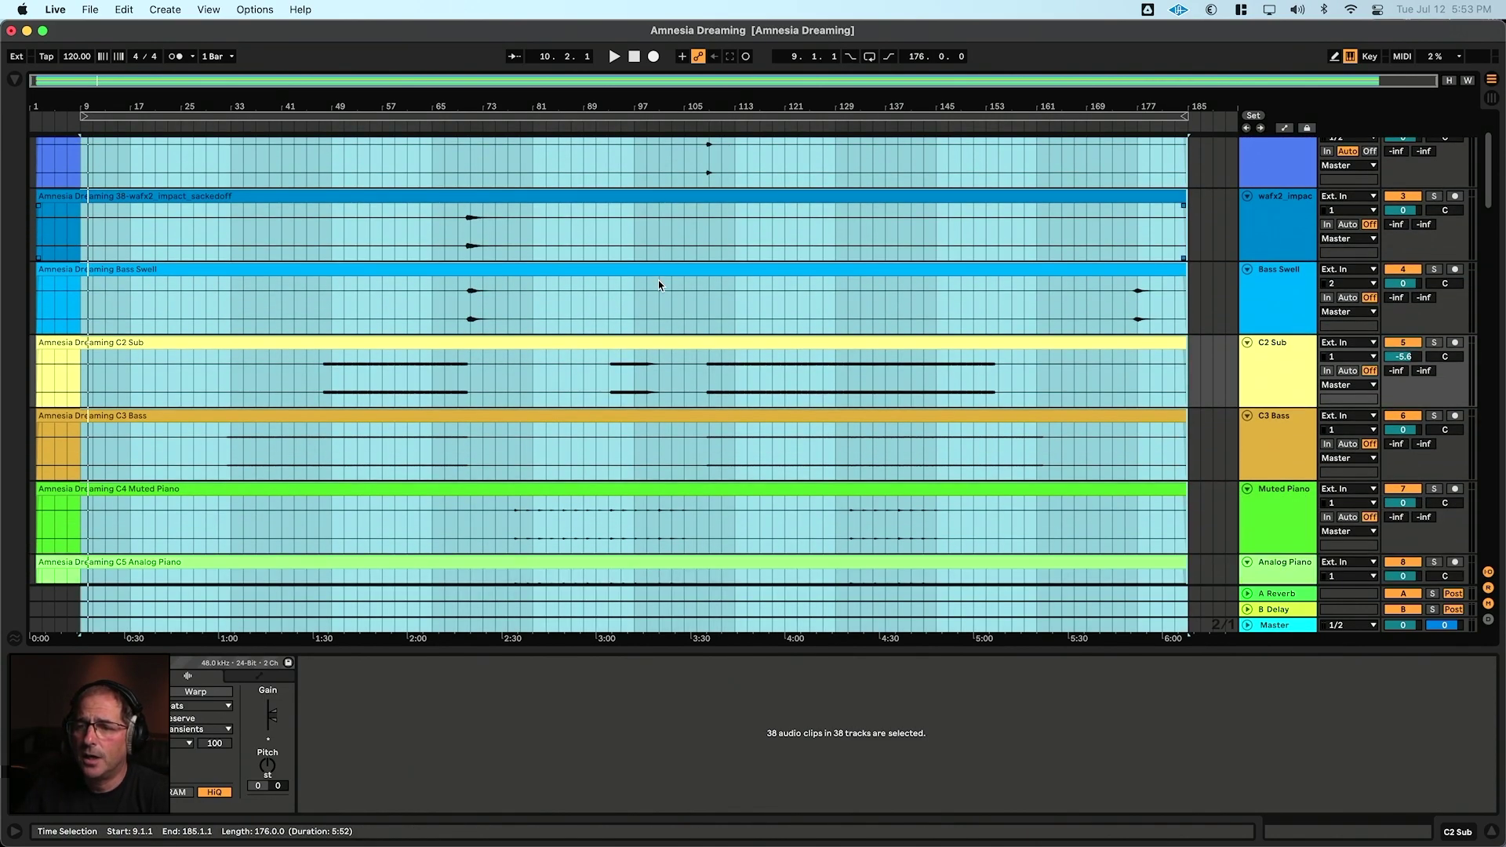
{"action": "scroll", "coordinate": [666, 276], "scroll_direction": "down", "scroll_amount": 15}
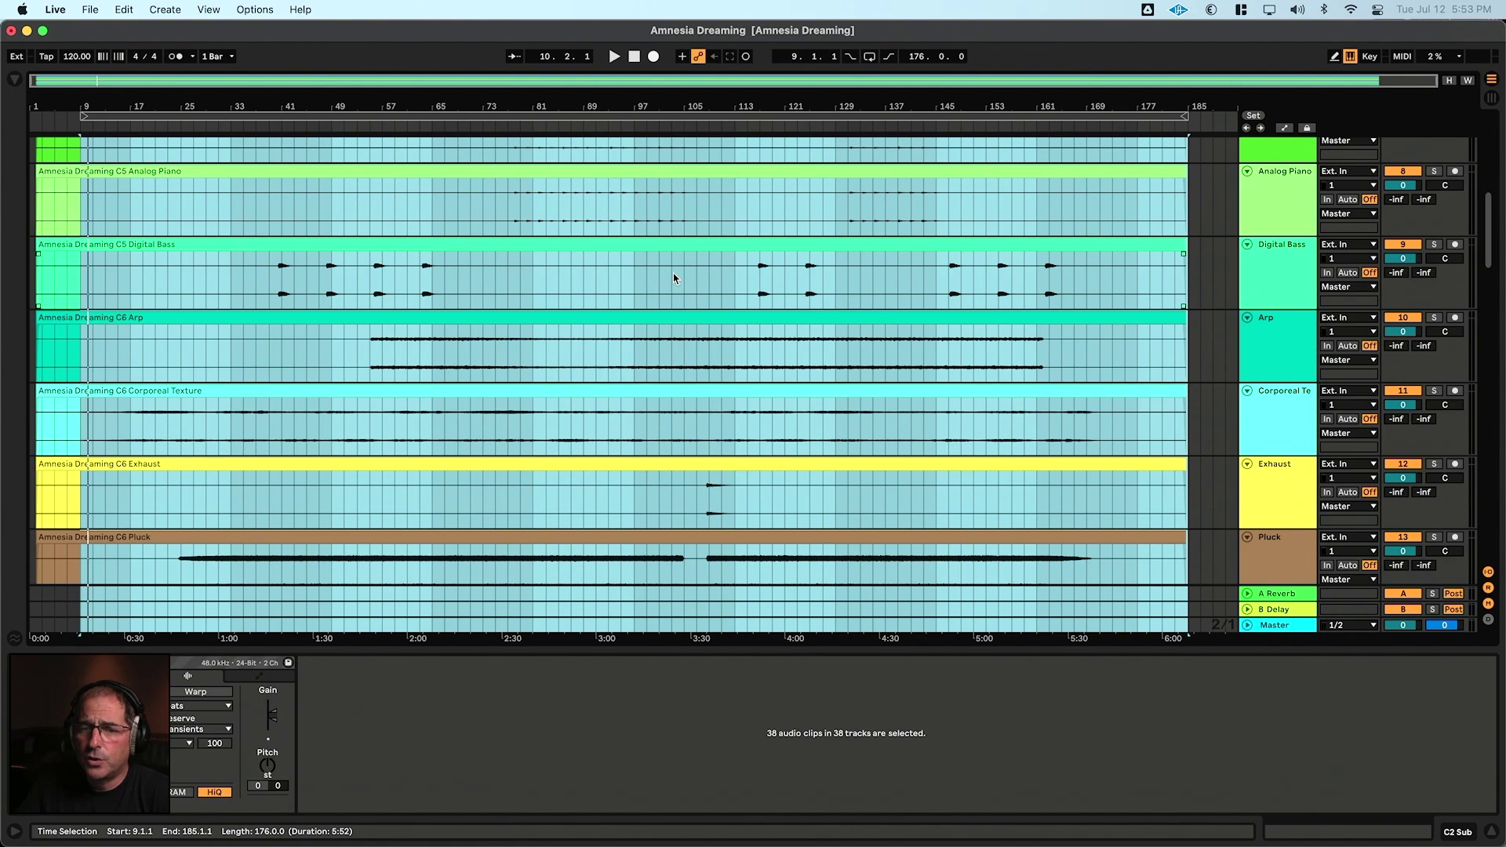
{"action": "scroll", "coordinate": [673, 277], "scroll_direction": "down", "scroll_amount": 10}
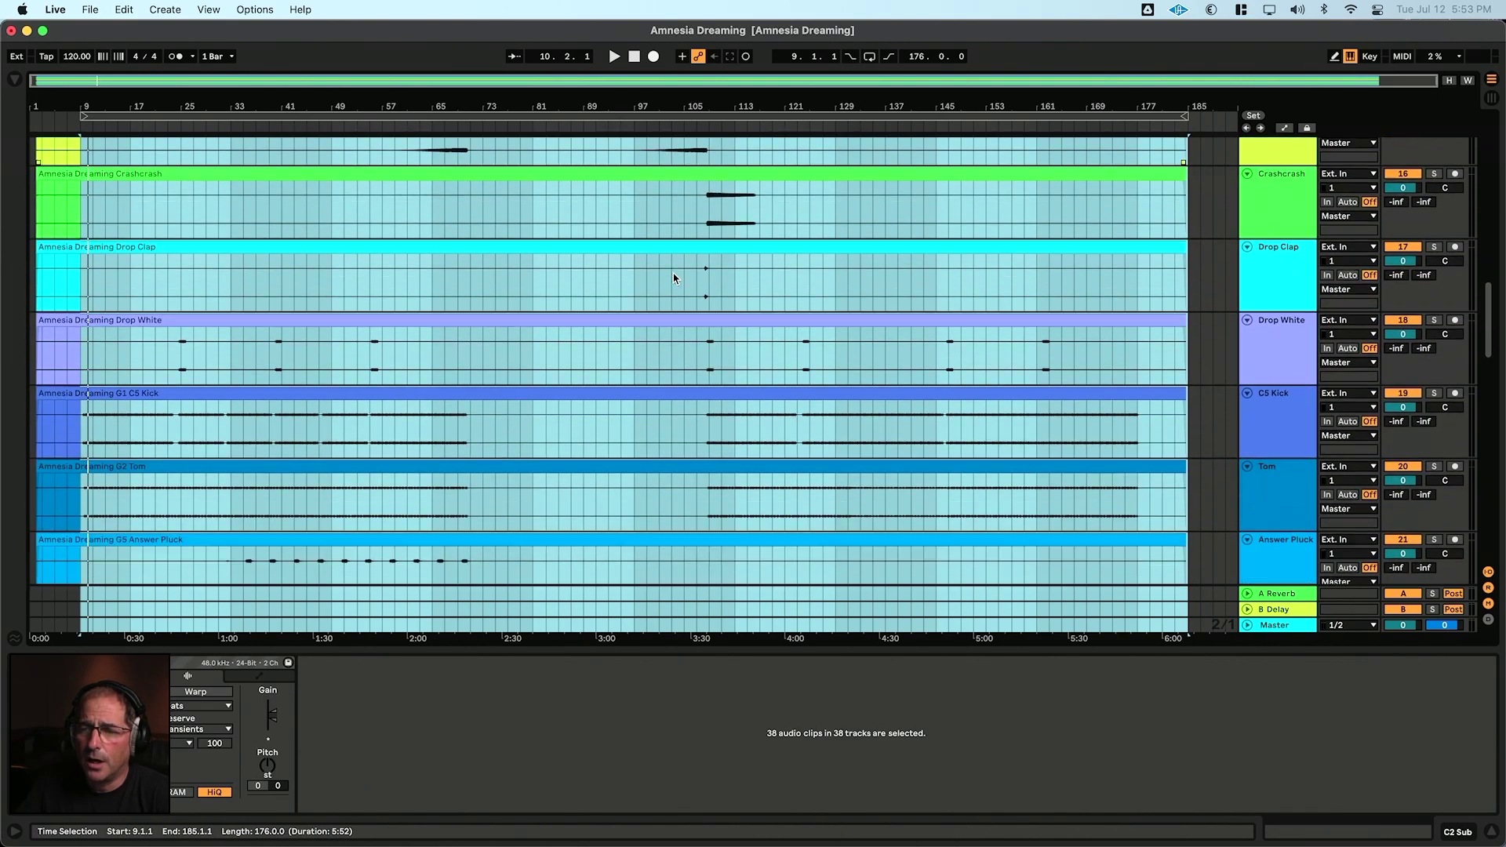
{"action": "scroll", "coordinate": [673, 274], "scroll_direction": "down", "scroll_amount": 13}
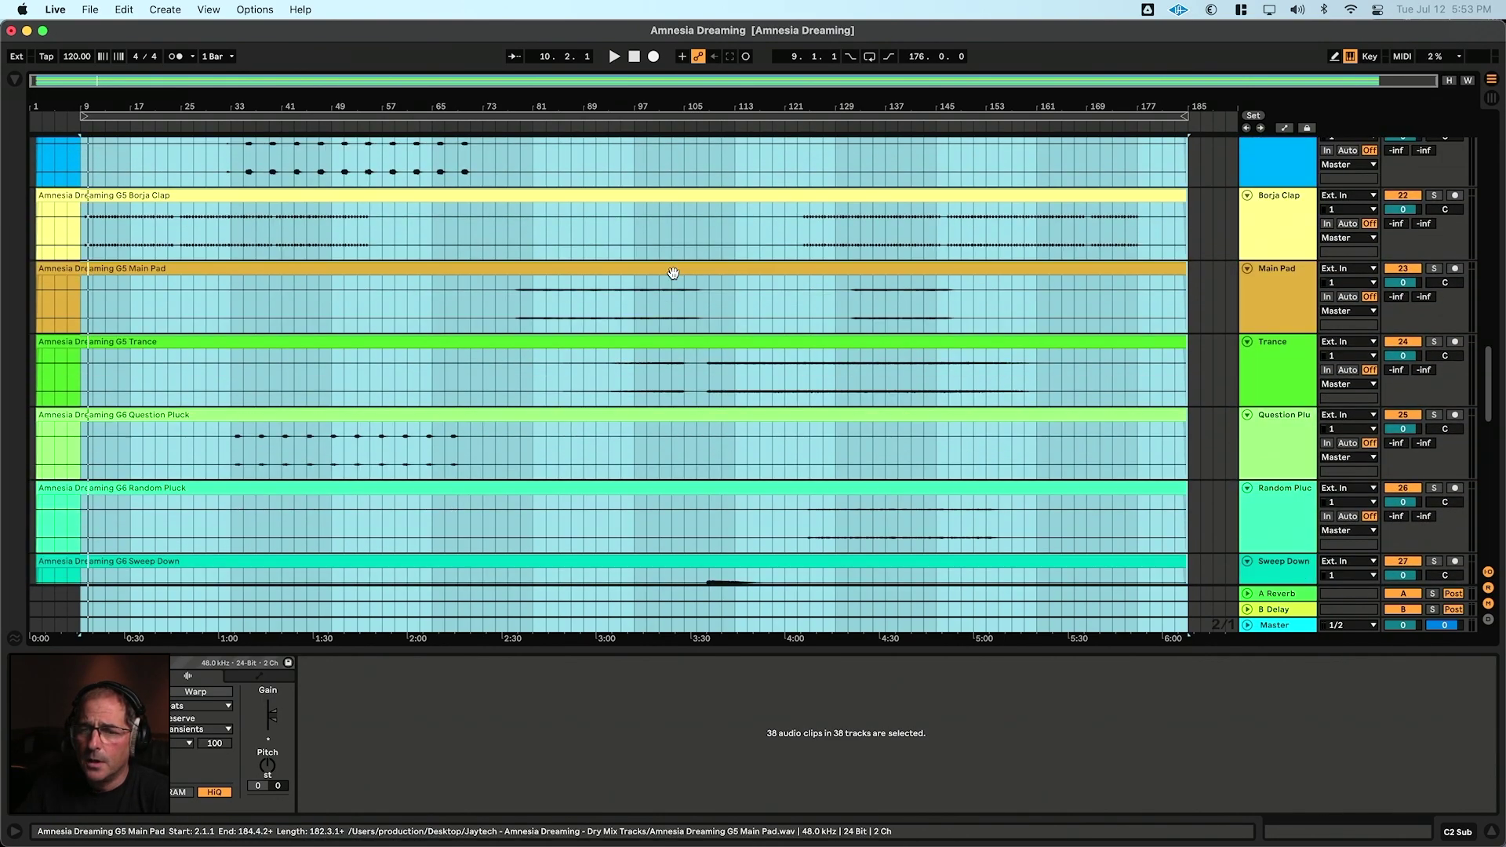
{"action": "scroll", "coordinate": [673, 278], "scroll_direction": "down", "scroll_amount": 13}
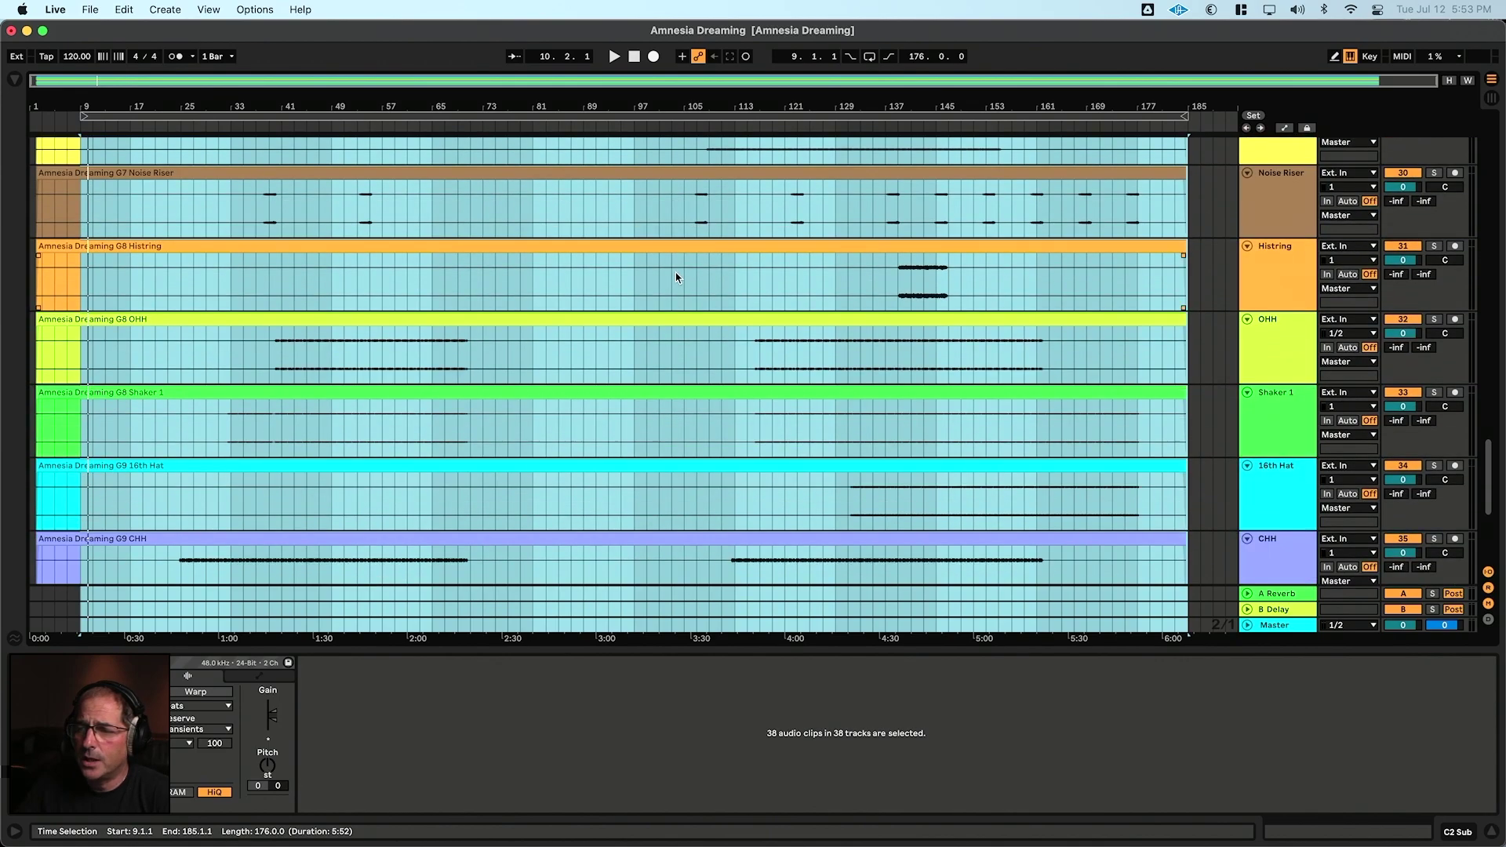
{"action": "scroll", "coordinate": [675, 271], "scroll_direction": "up", "scroll_amount": 20}
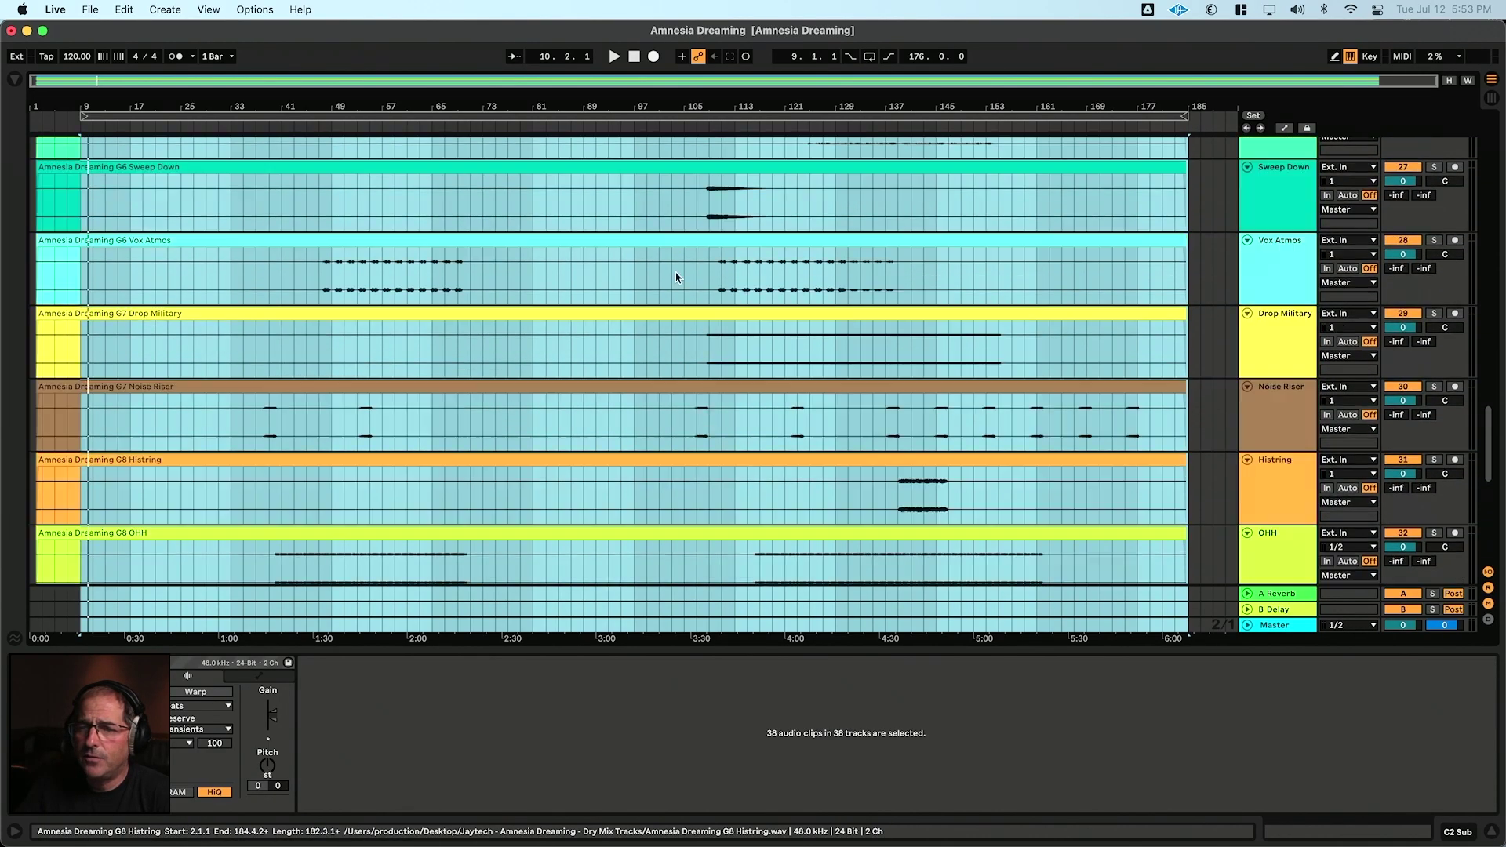
{"action": "scroll", "coordinate": [677, 273], "scroll_direction": "up", "scroll_amount": 20}
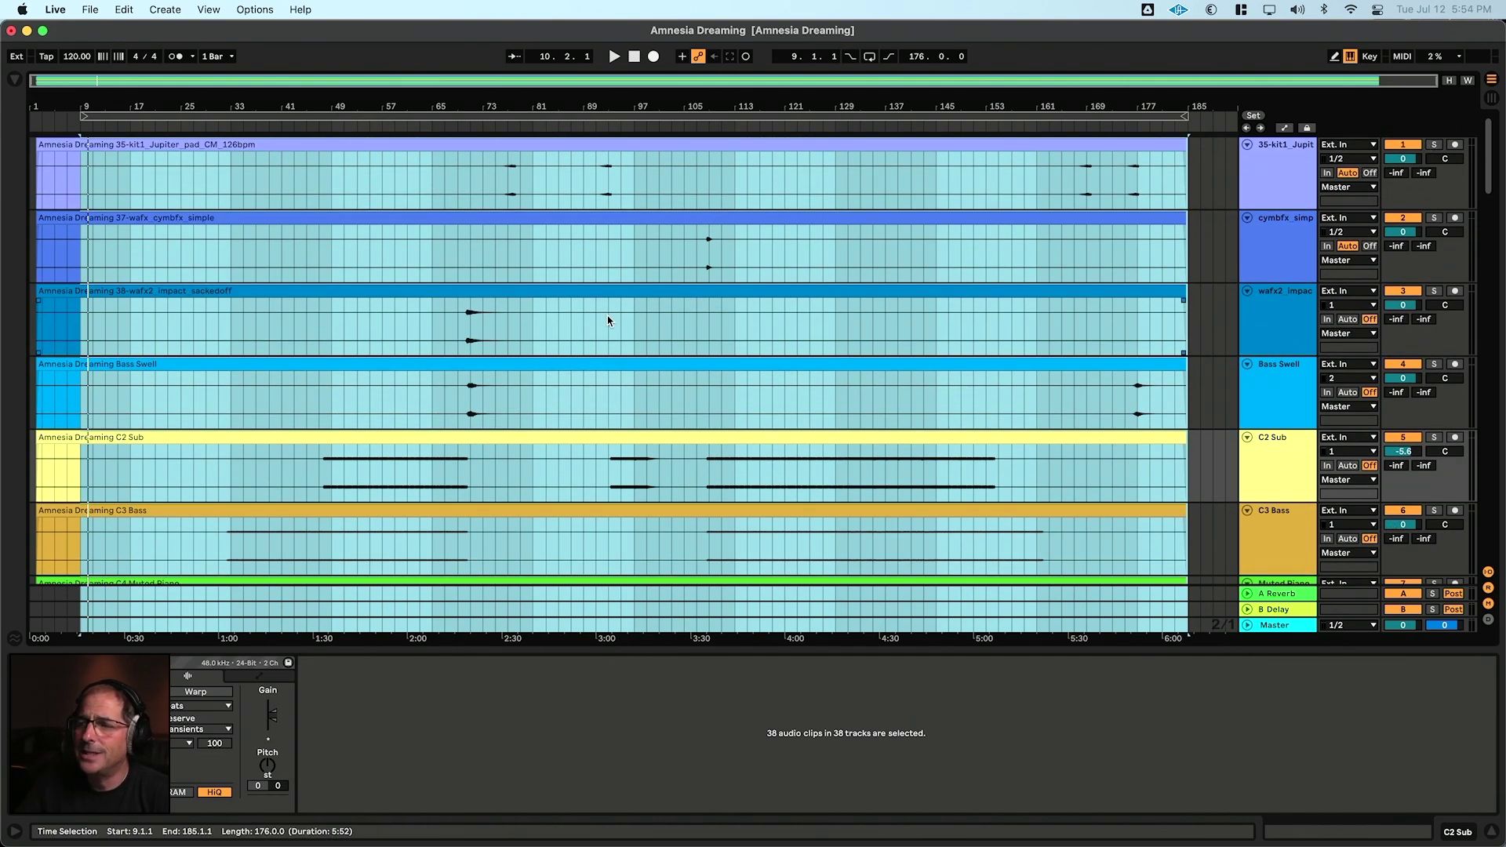
- Select the bar 9–185 loop region and the 35-kit1 Jupiter pad, cymbfx and wafx2 tracks
{"action": "left_click", "coordinate": [540, 116]}
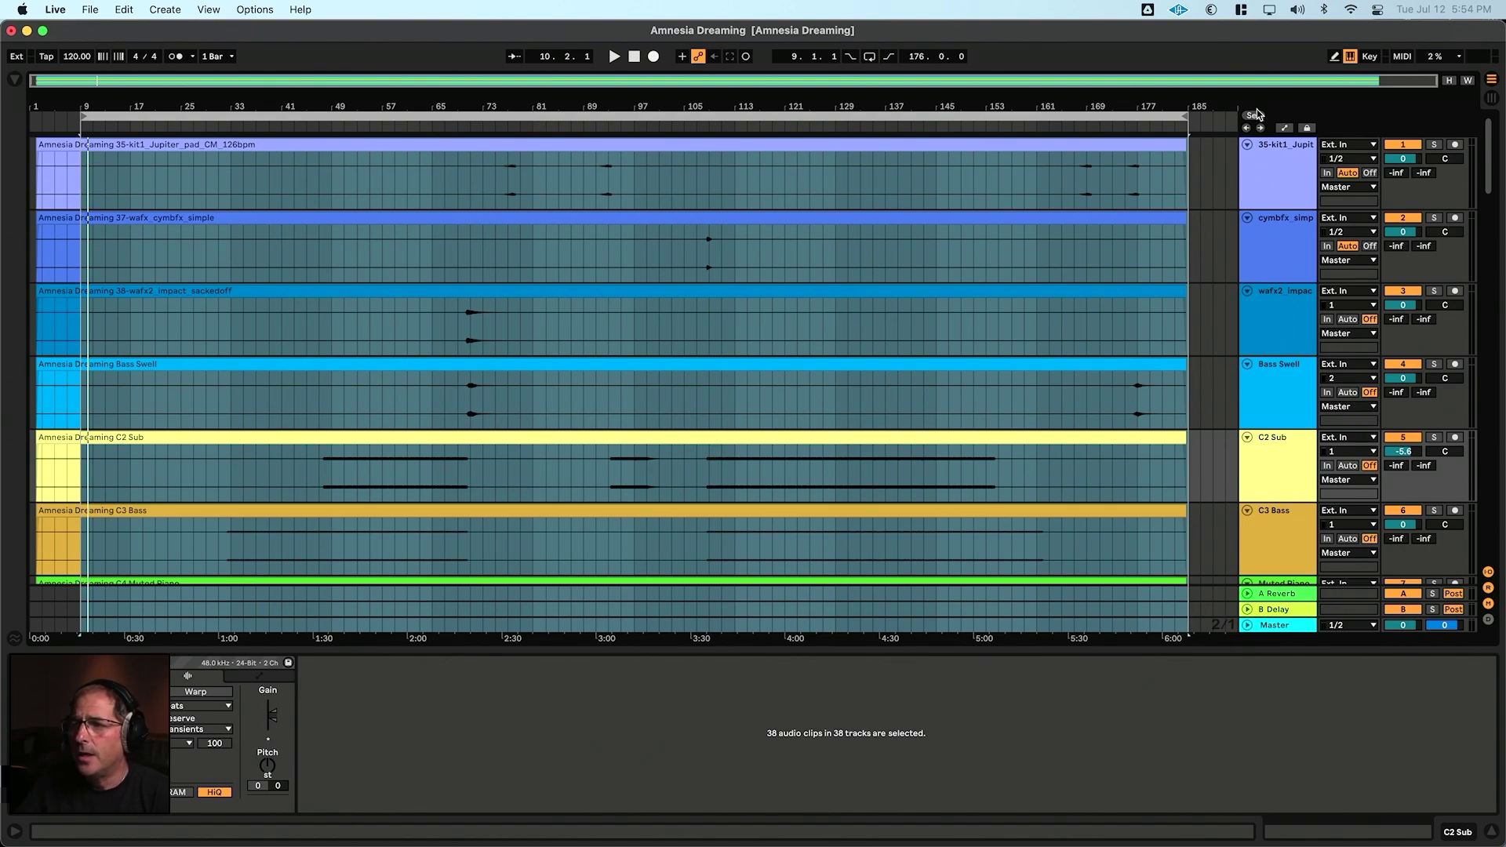
{"action": "left_click", "coordinate": [1286, 174]}
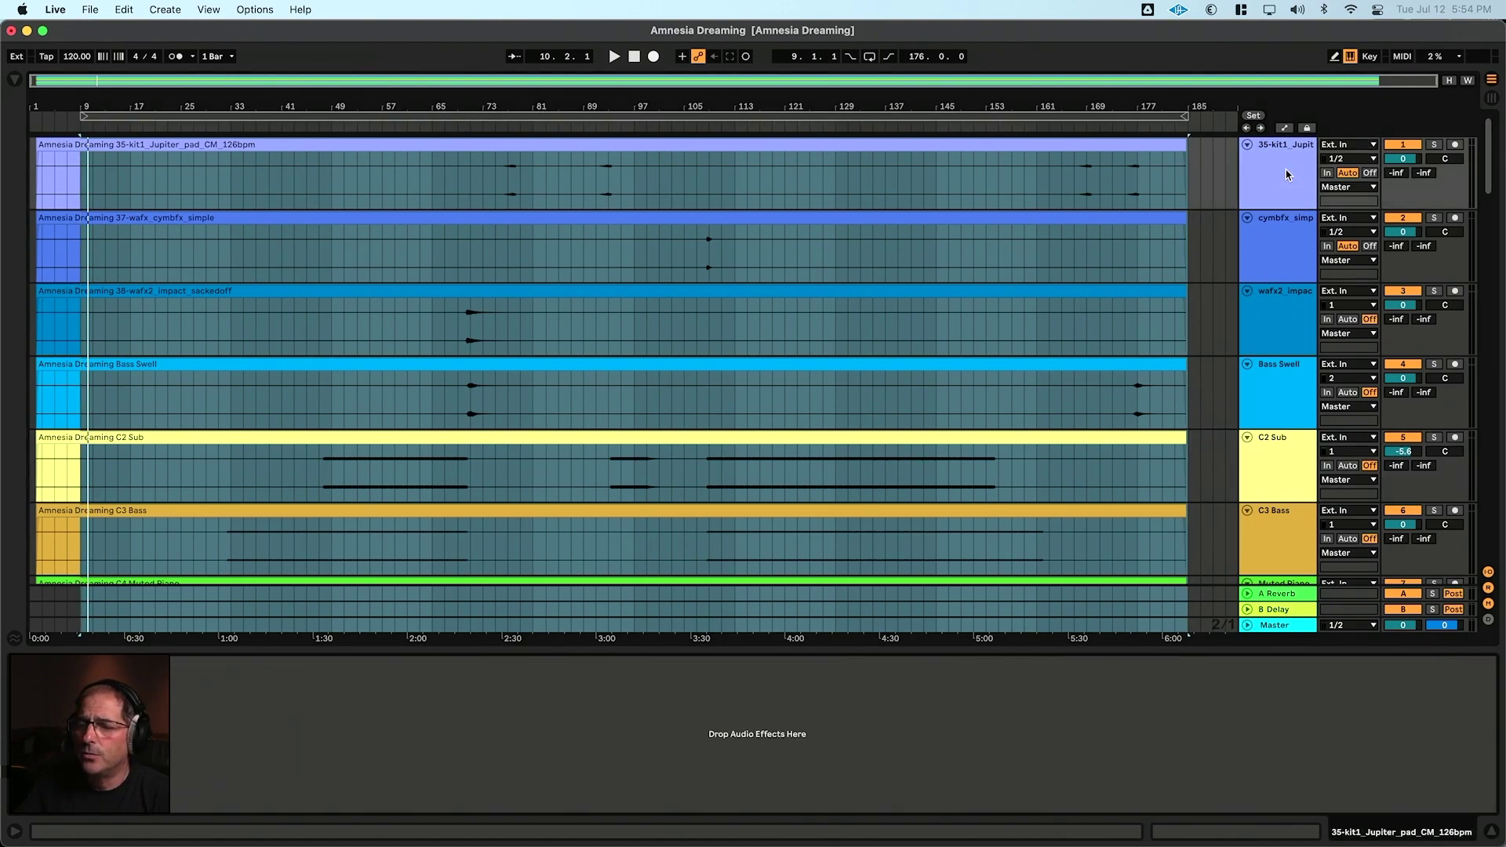
{"action": "left_click", "coordinate": [1283, 247]}
{"action": "left_click", "coordinate": [1271, 343]}
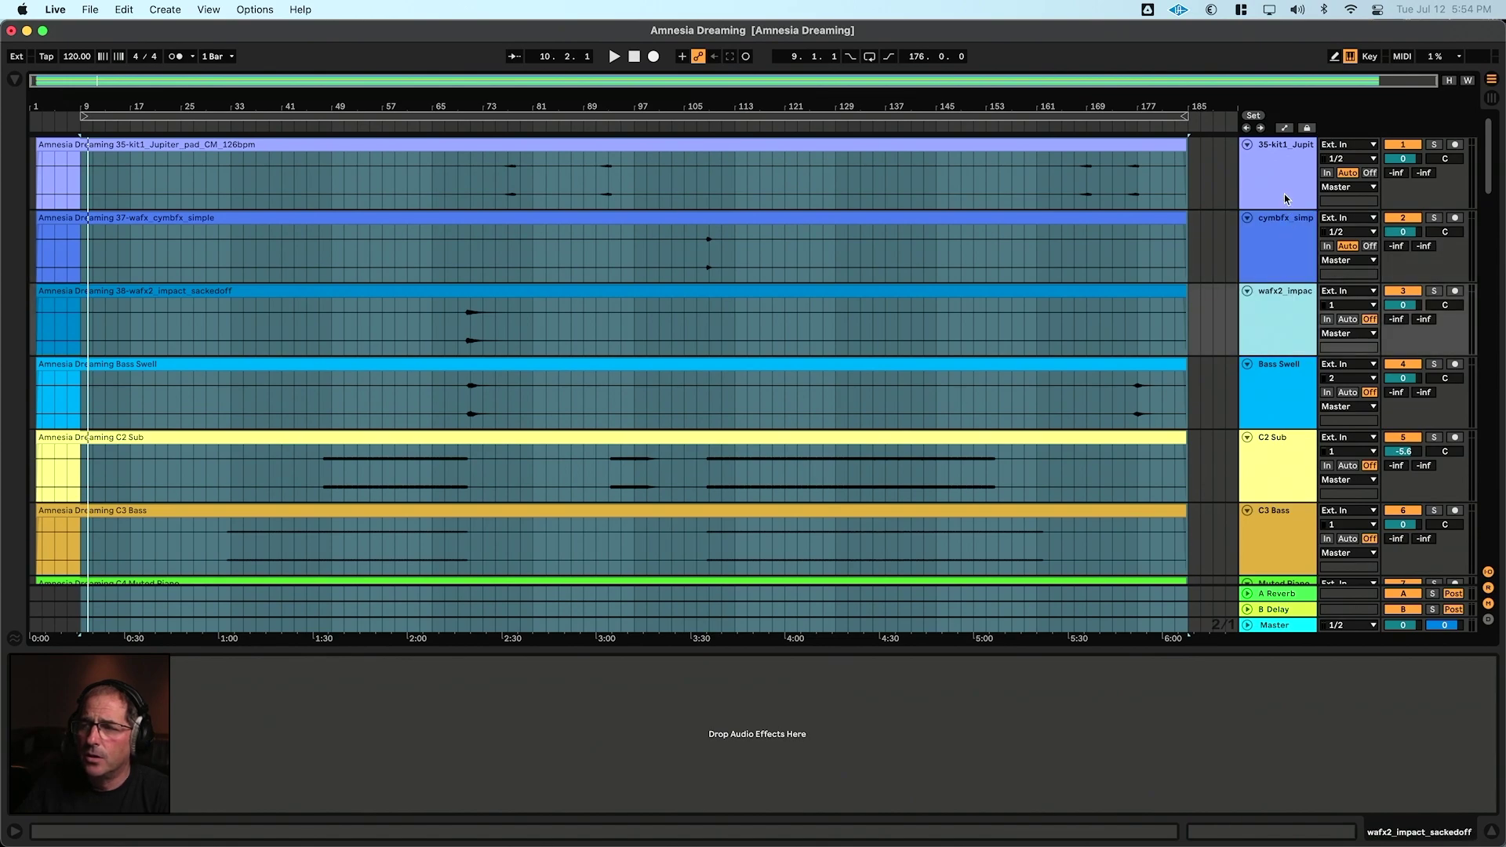
{"action": "left_click", "coordinate": [1286, 198]}
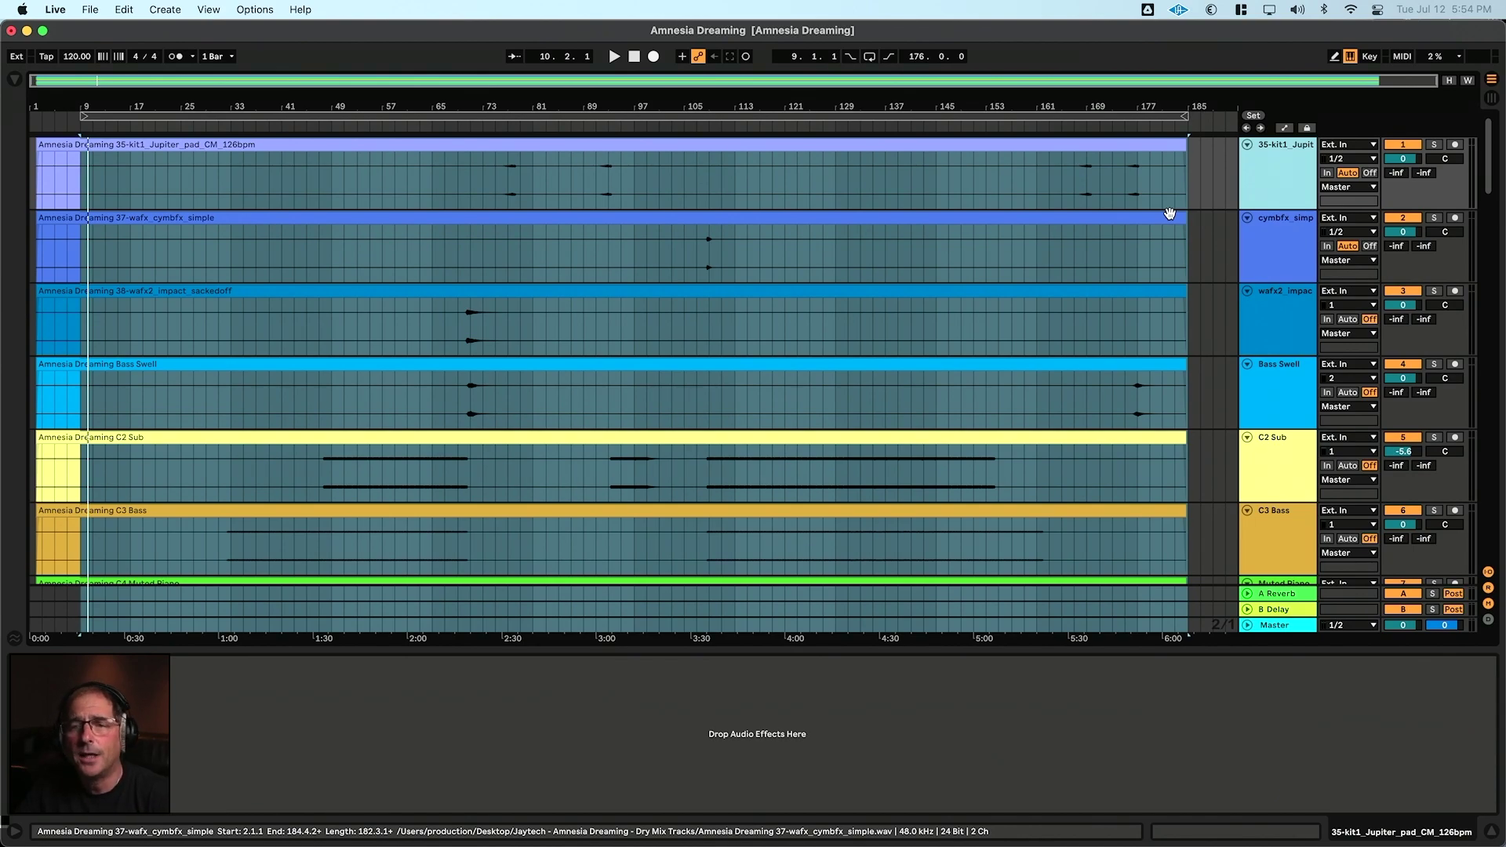
- Narrow the selection to the whole 35-kit1 Jupiter pad clip and bring up the File menu
{"action": "left_click", "coordinate": [851, 273]}
{"action": "scroll", "coordinate": [852, 272], "scroll_direction": "down", "scroll_amount": 2}
{"action": "scroll", "coordinate": [852, 273], "scroll_direction": "up", "scroll_amount": 2}
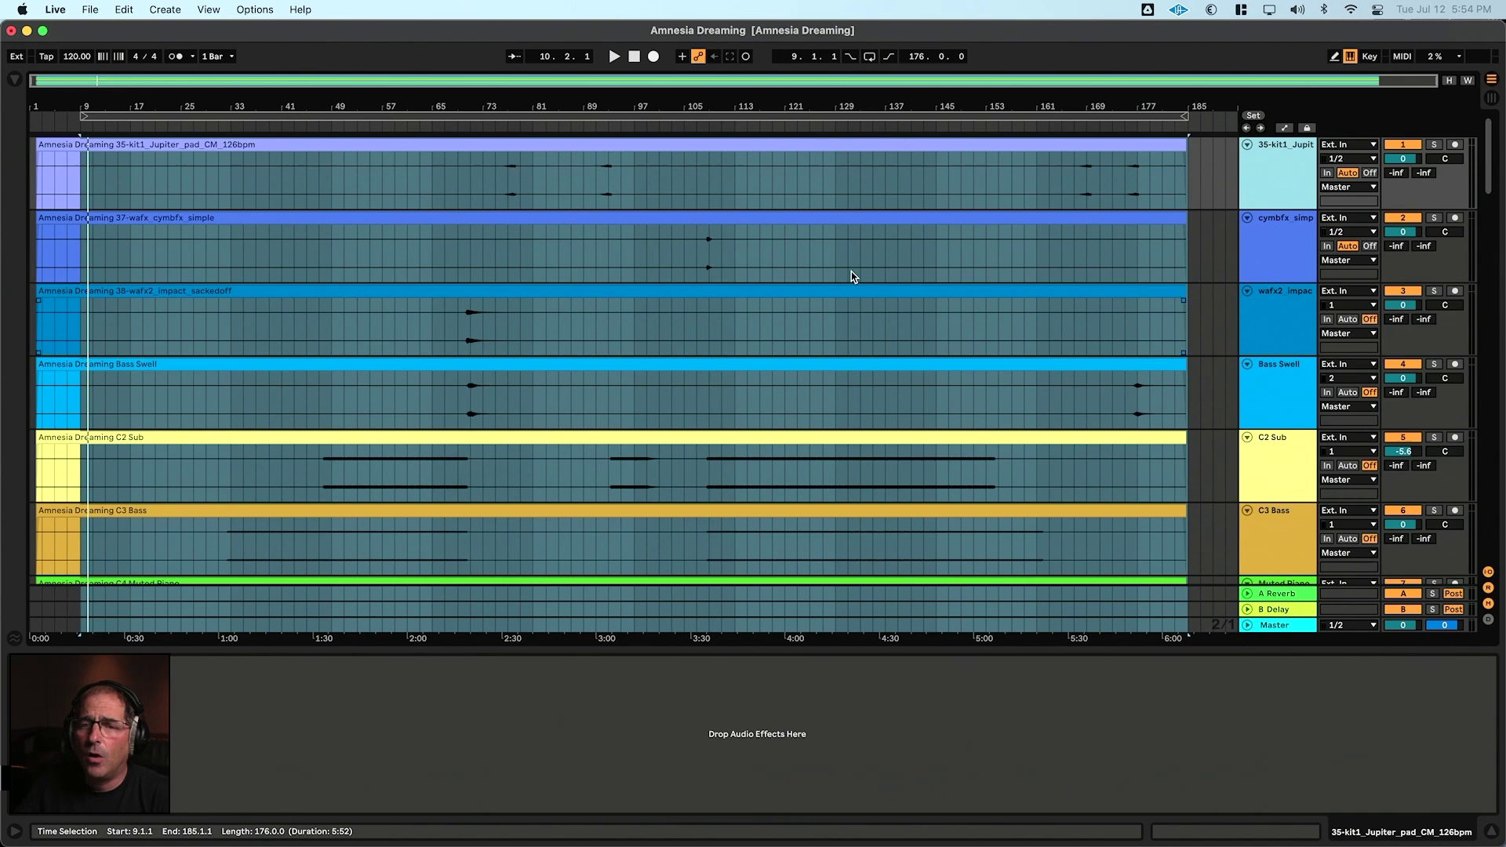
{"action": "key", "text": "Up"}
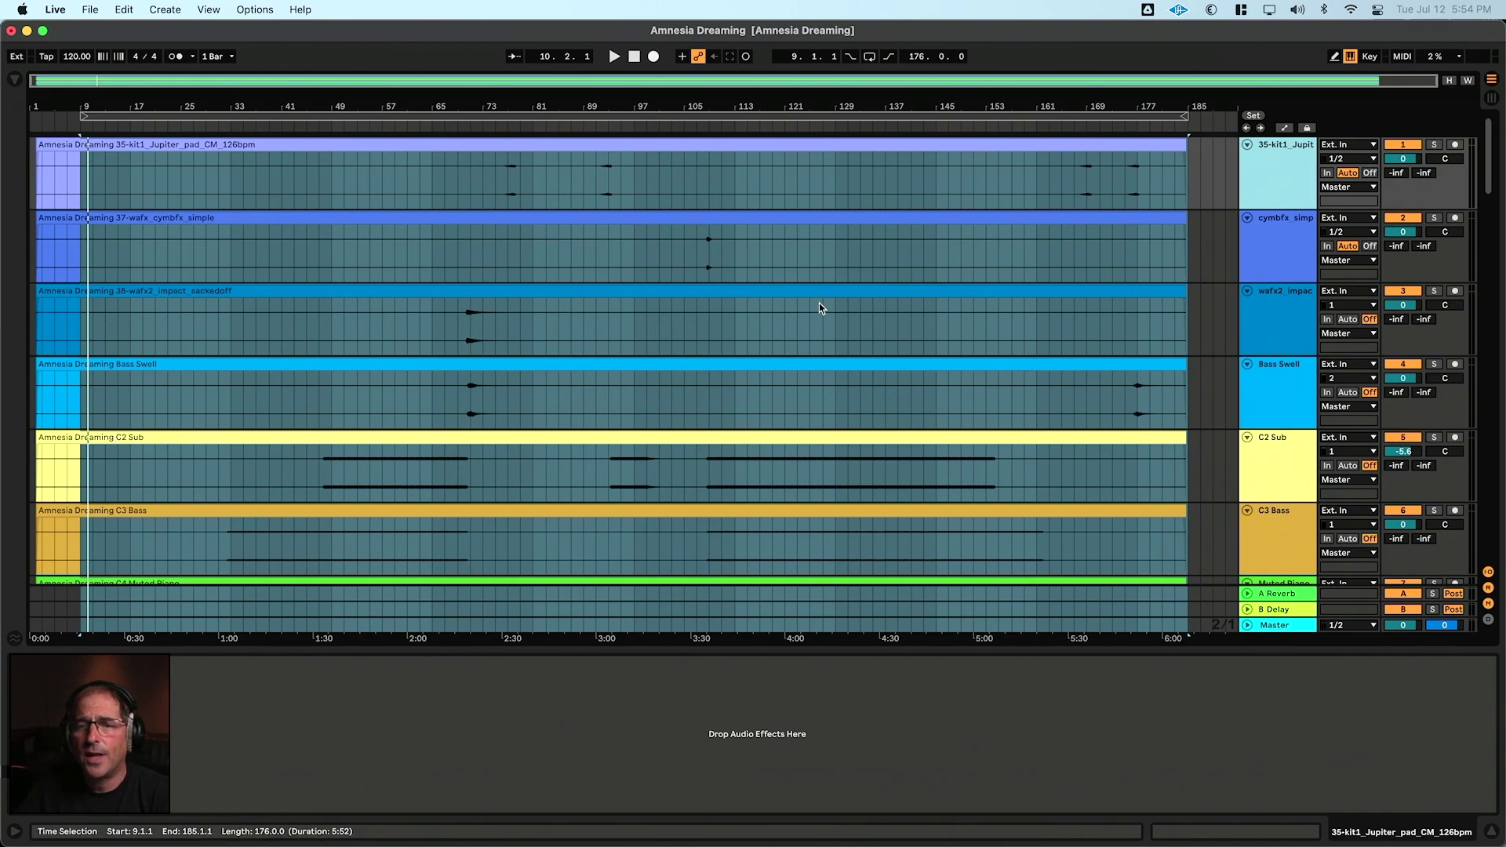
{"action": "left_click", "coordinate": [527, 149]}
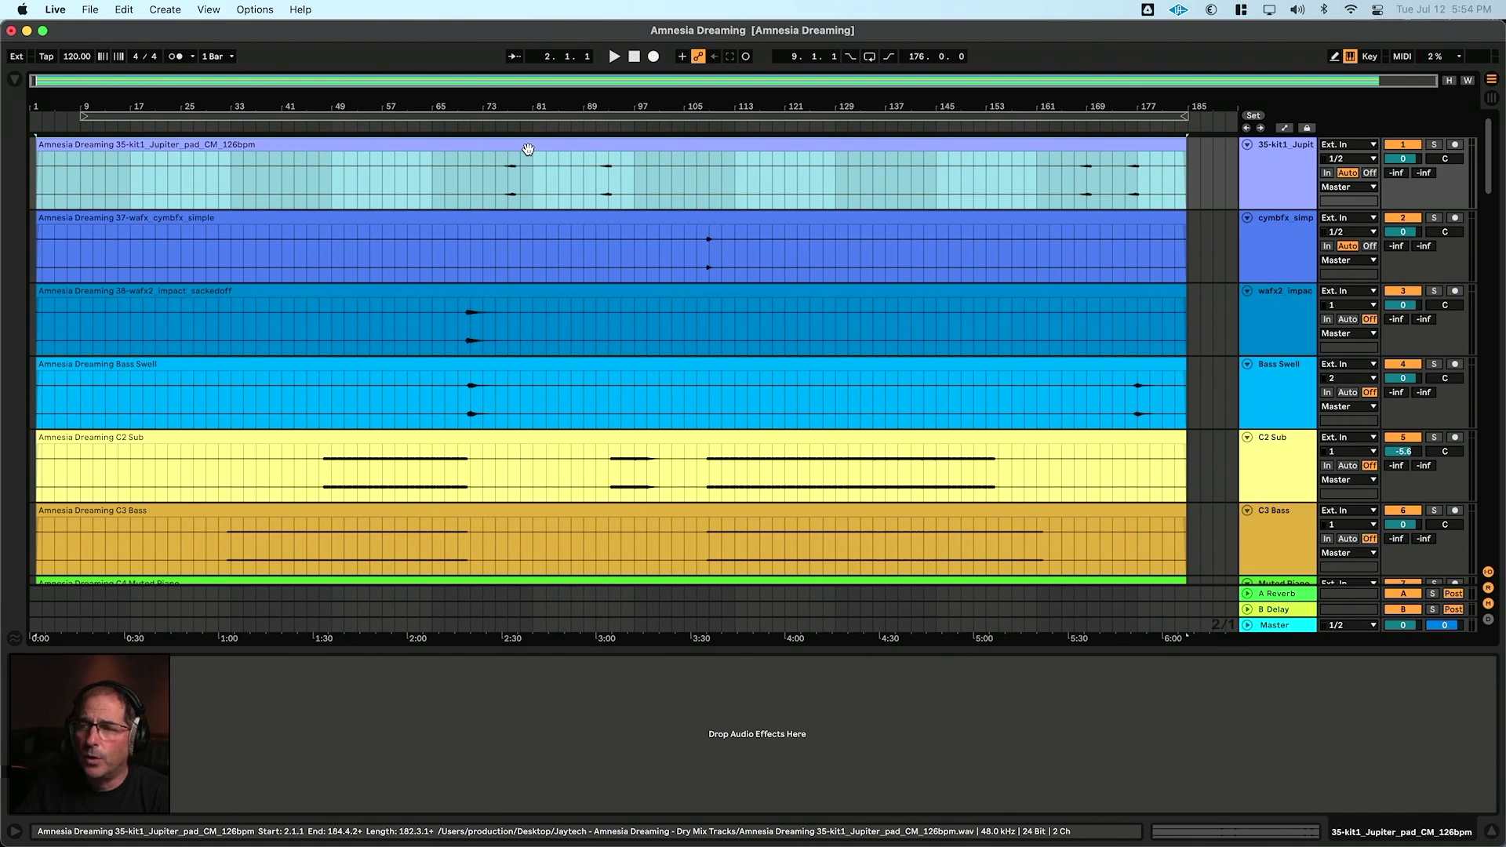
{"action": "left_click", "coordinate": [89, 10]}
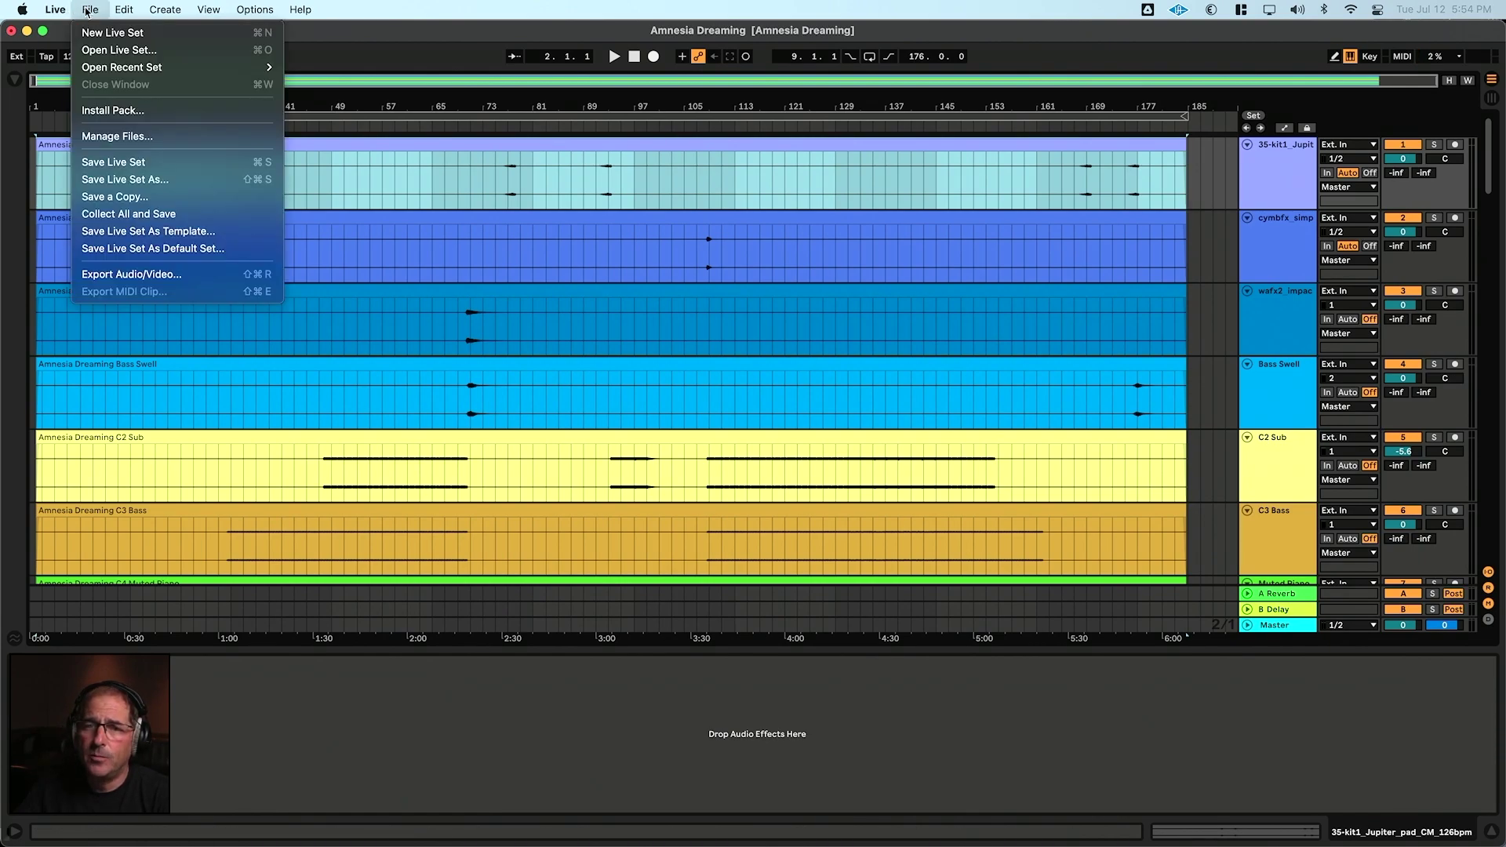
- Open Export Audio/Video and set Rendered Track to All Individual Tracks
{"action": "left_click", "coordinate": [163, 275]}
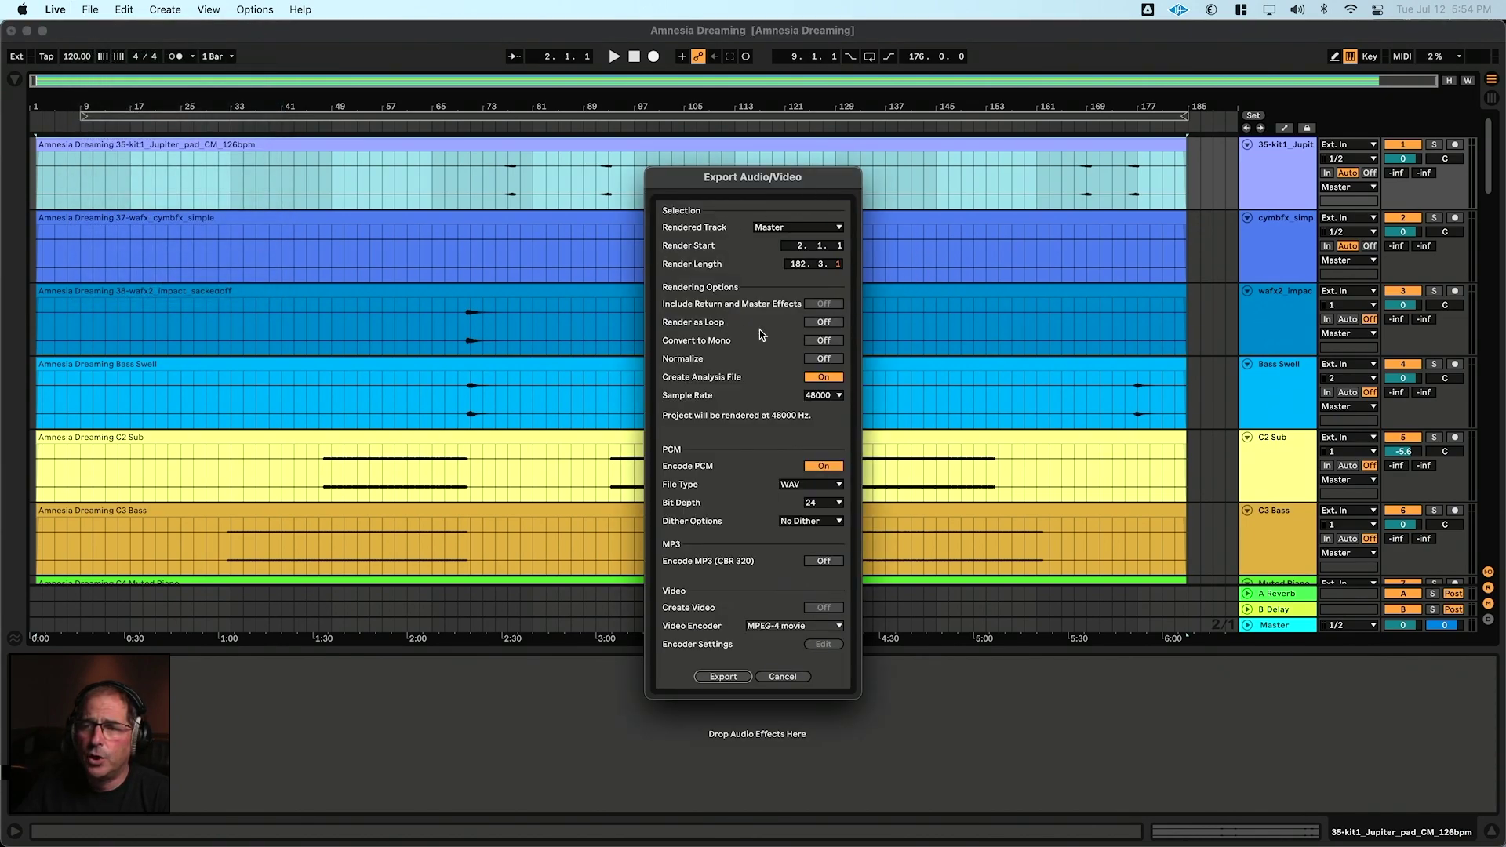
{"action": "left_click_drag", "start_coordinate": [681, 173], "coordinate": [561, 86]}
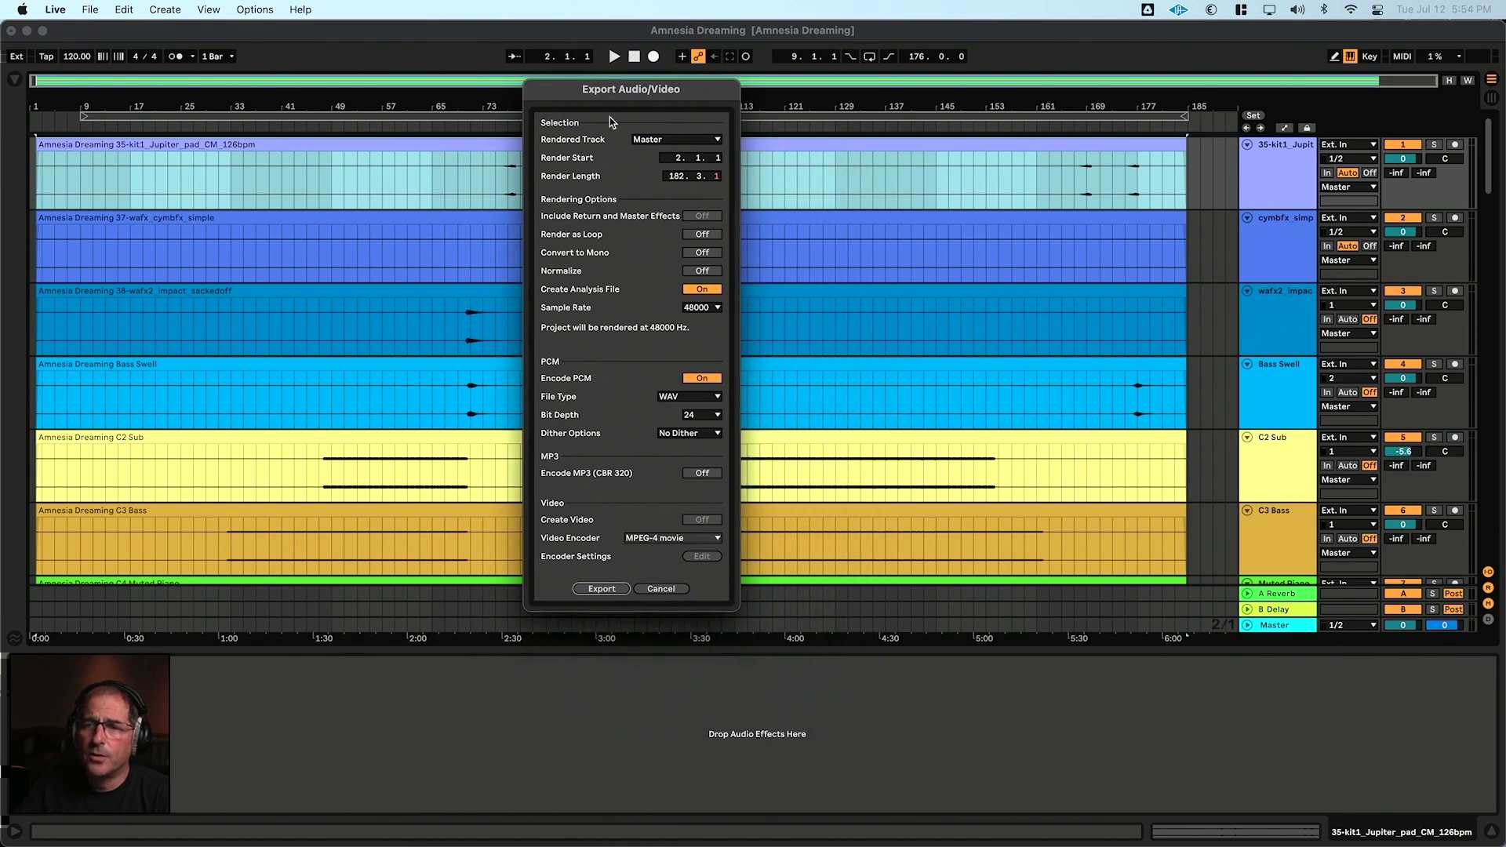
{"action": "left_click", "coordinate": [660, 140]}
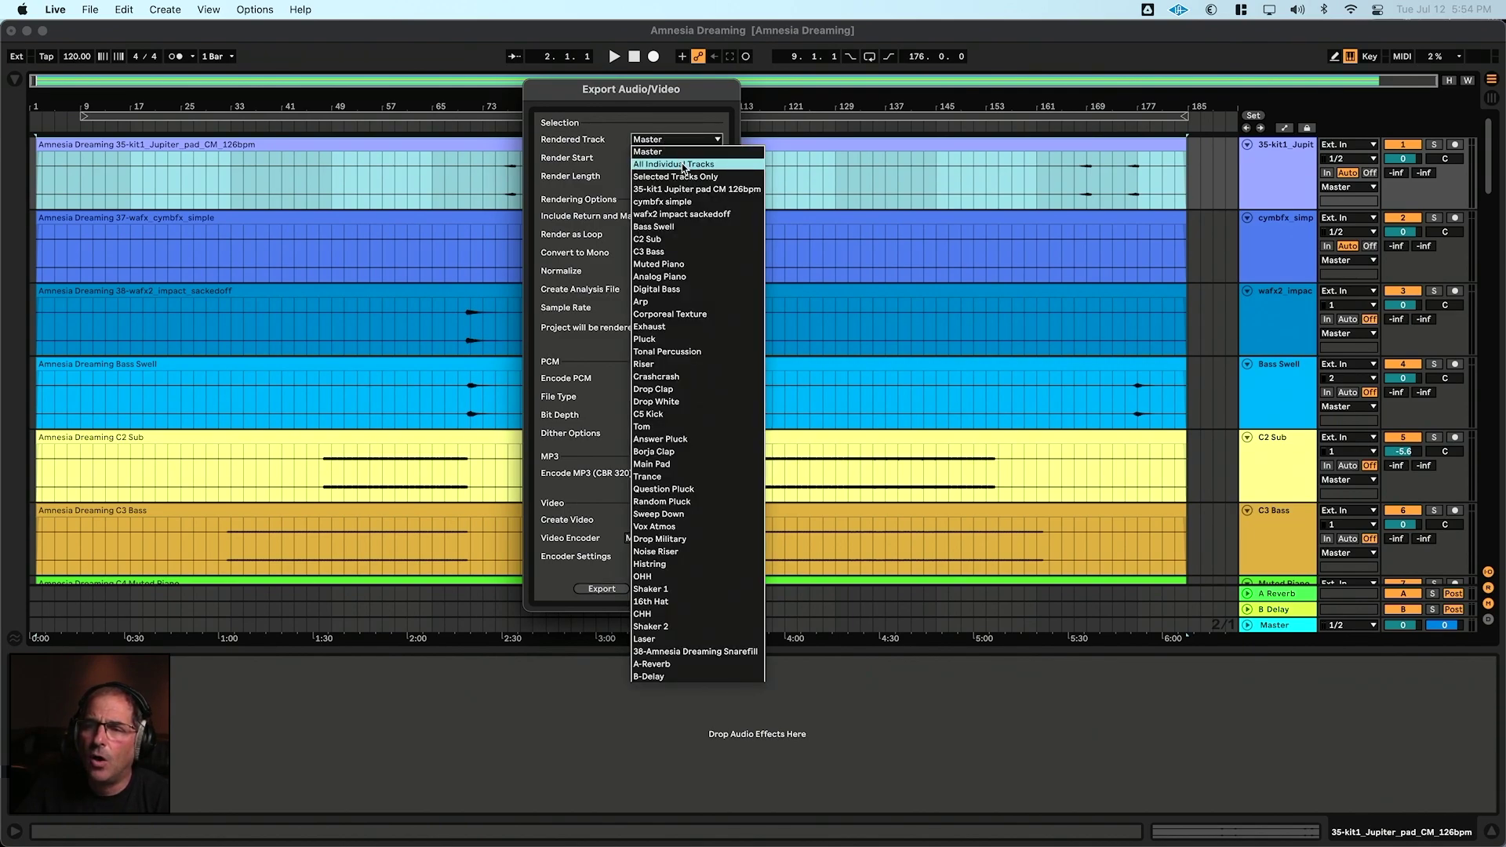
{"action": "left_click", "coordinate": [684, 167]}
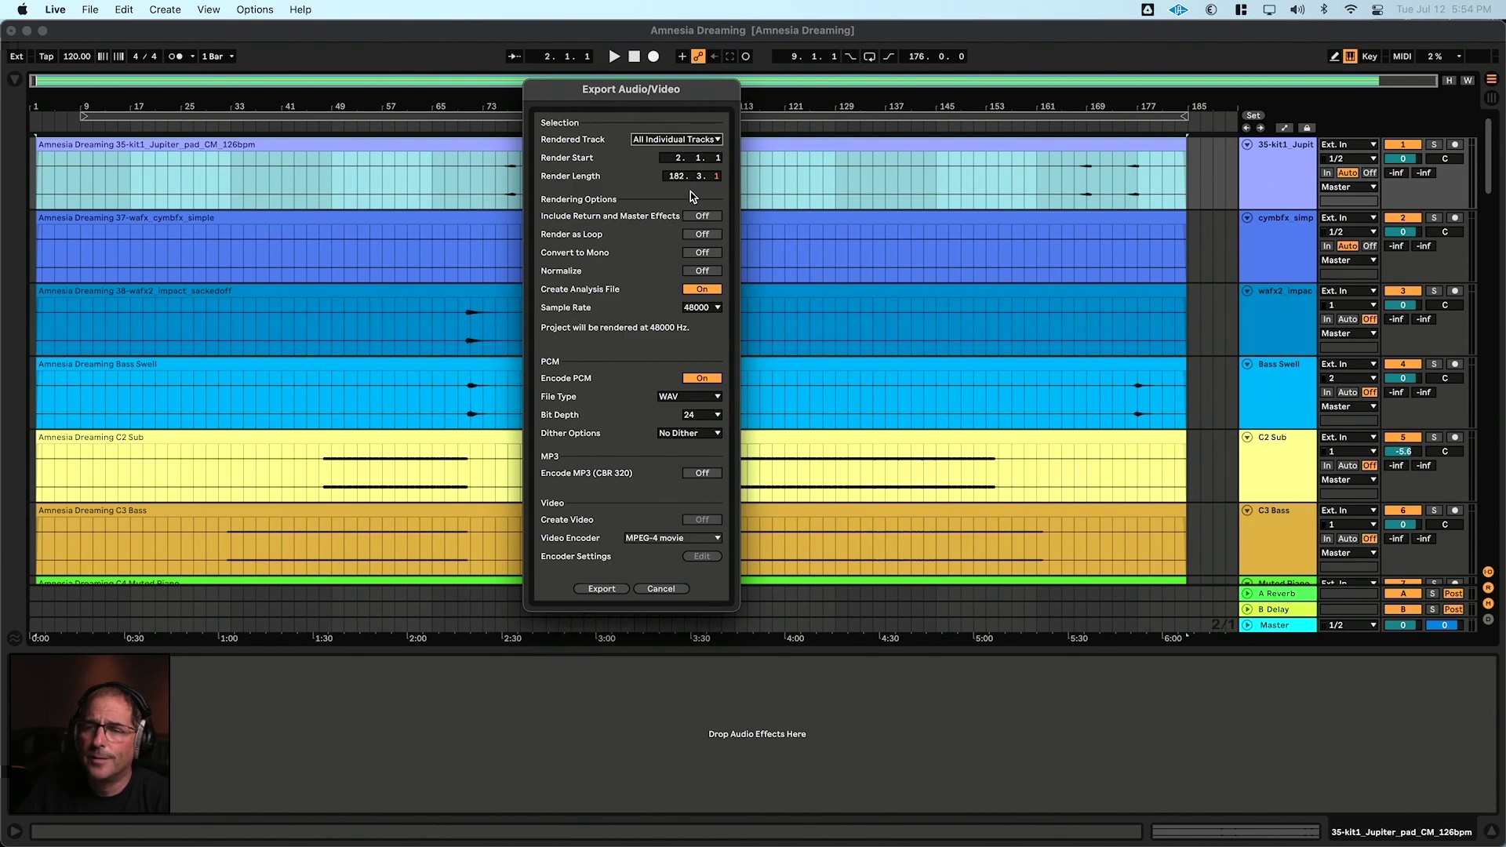
- Confirm a 48000 Hz sample rate and 24-bit depth, then cancel without exporting
{"action": "left_click", "coordinate": [718, 307]}
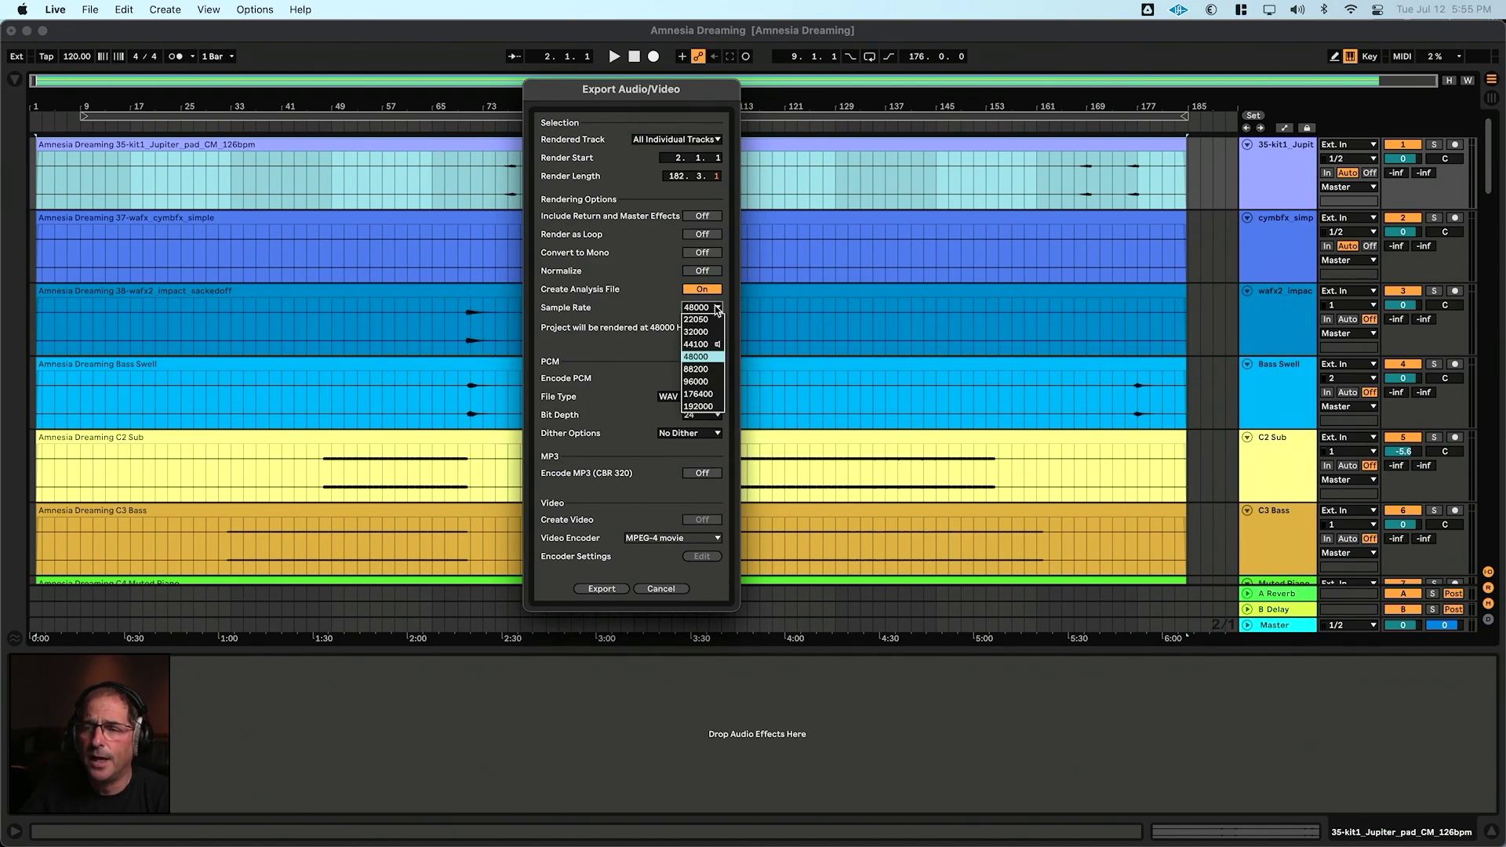
{"action": "left_click", "coordinate": [706, 356]}
{"action": "left_click", "coordinate": [716, 415]}
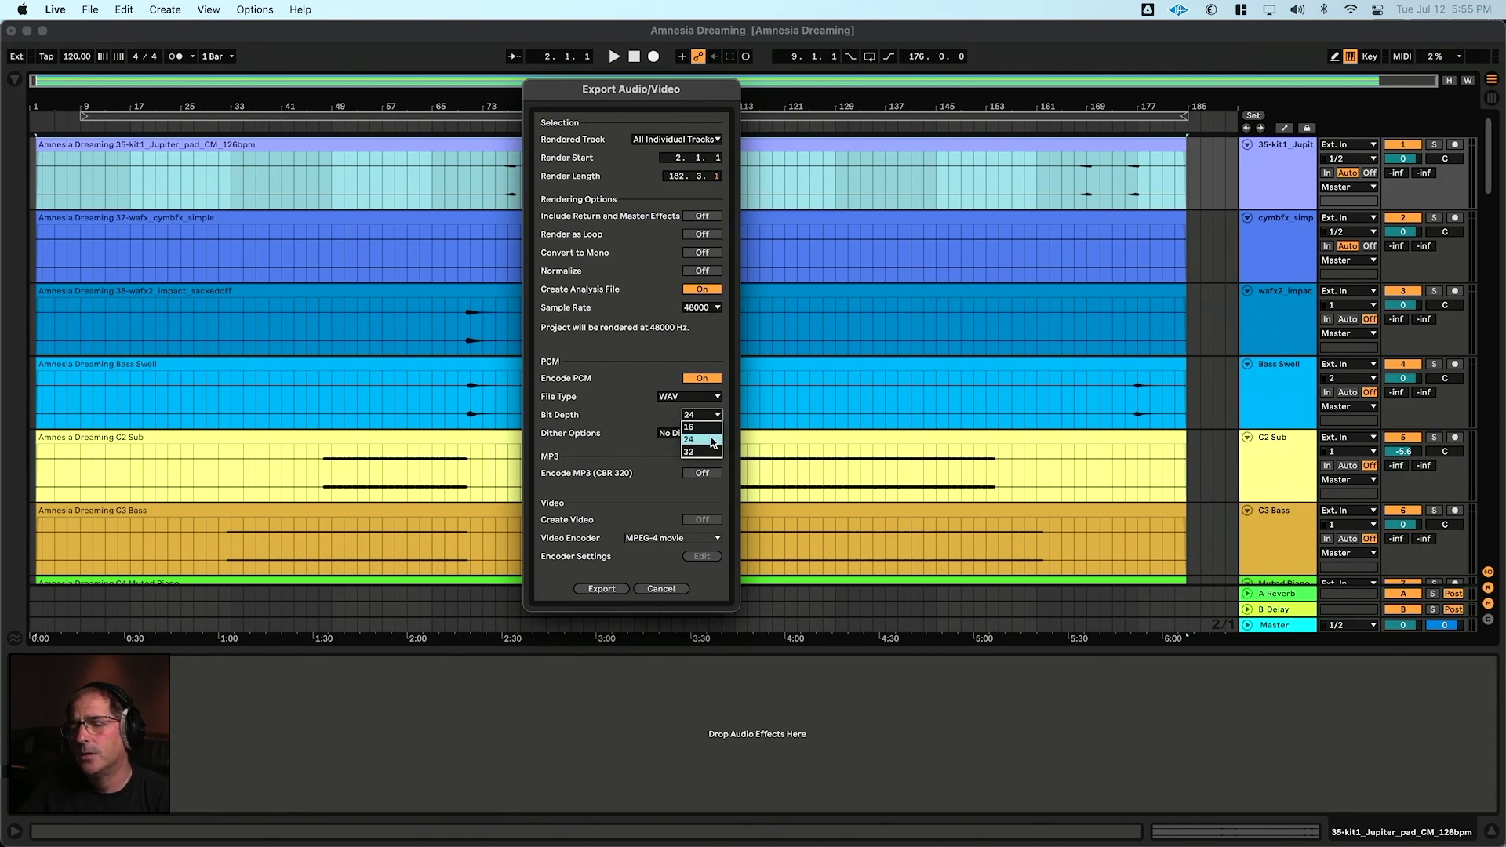
{"action": "left_click", "coordinate": [710, 441]}
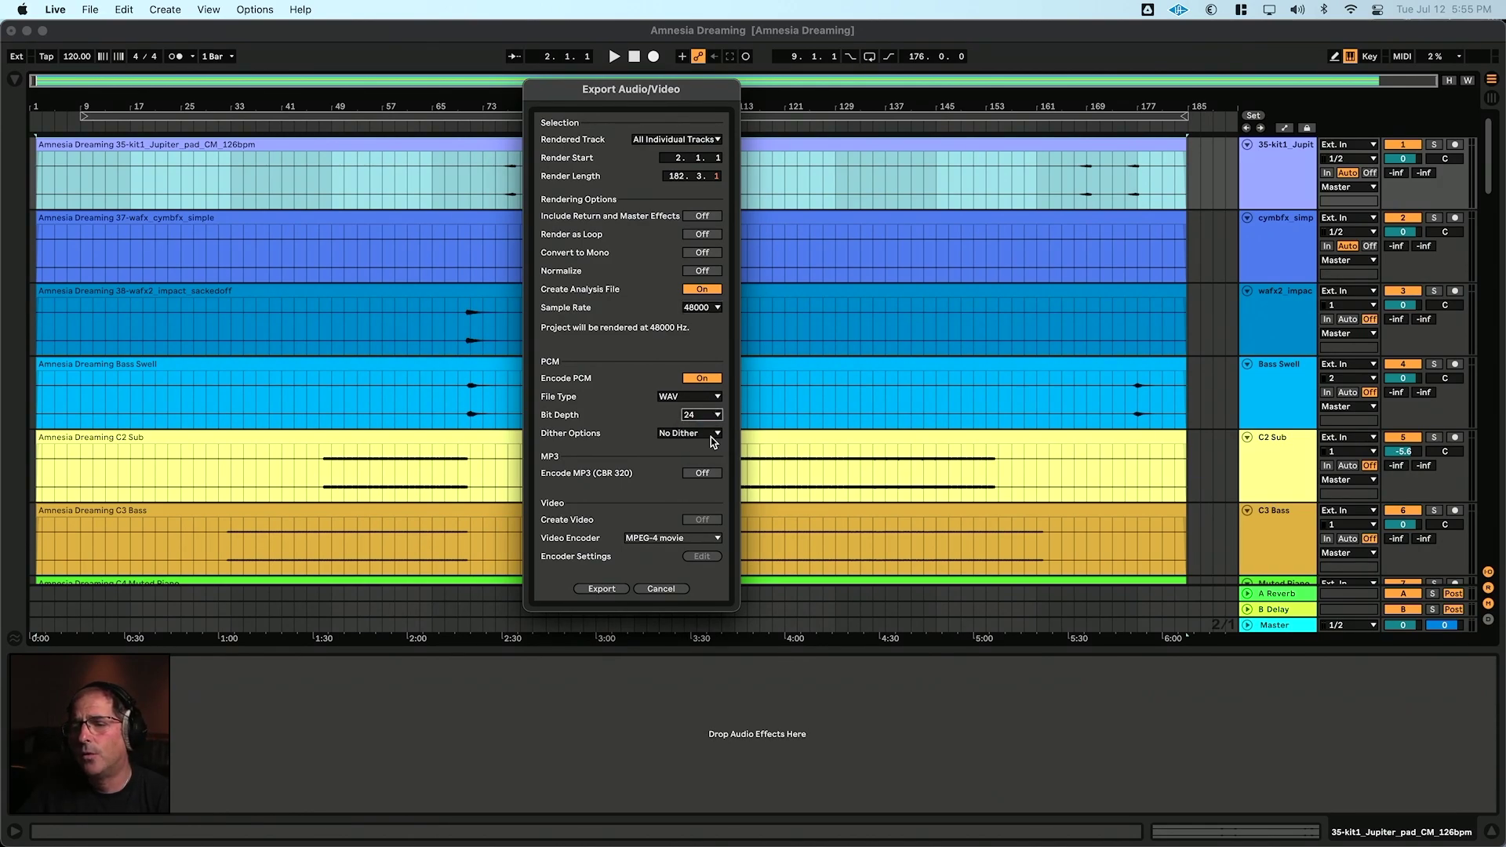
{"action": "left_click", "coordinate": [707, 306]}
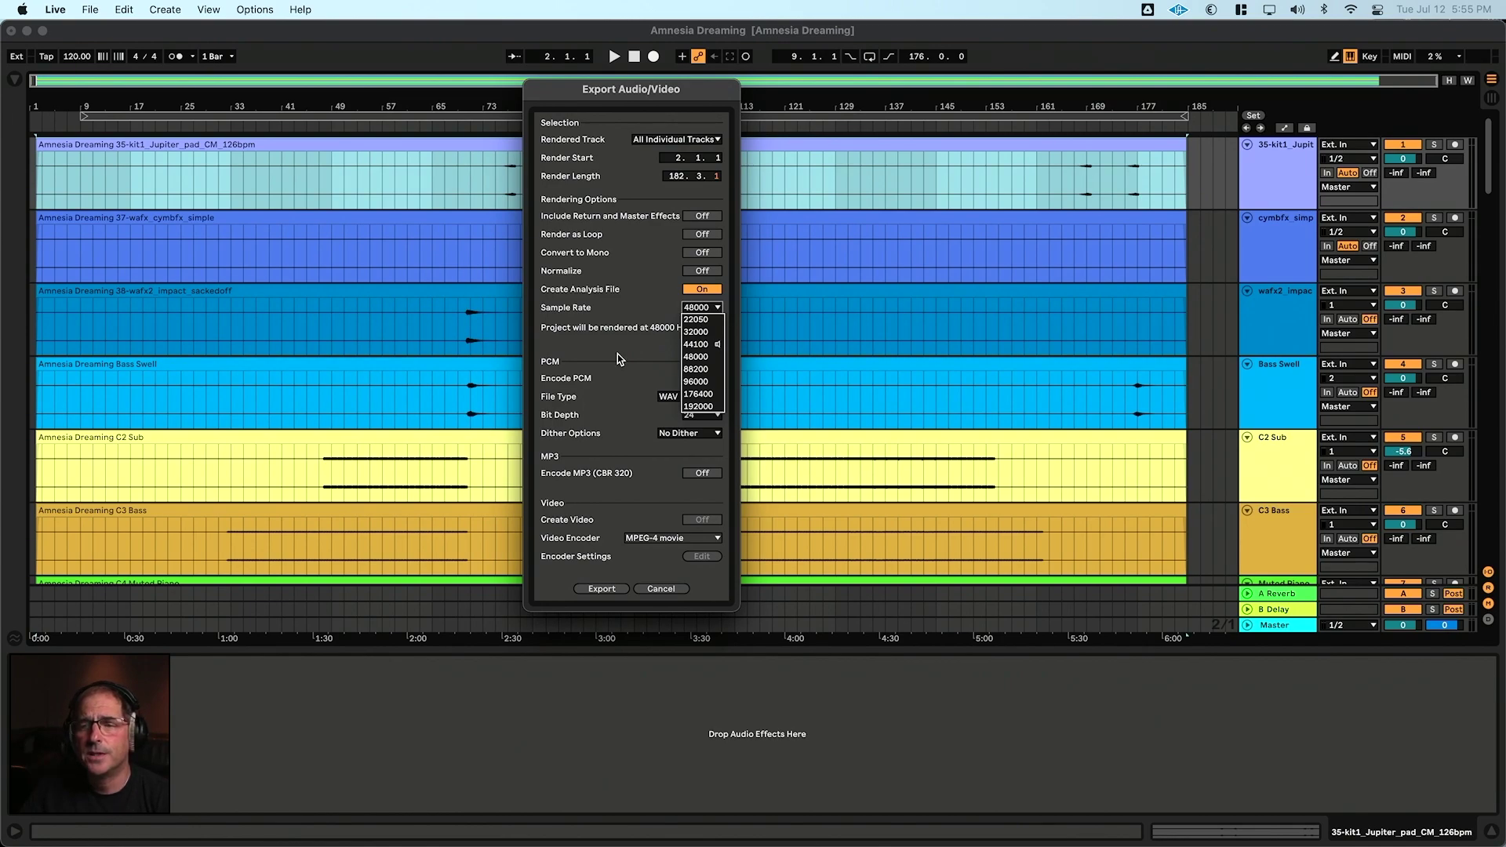
{"action": "left_click", "coordinate": [698, 357]}
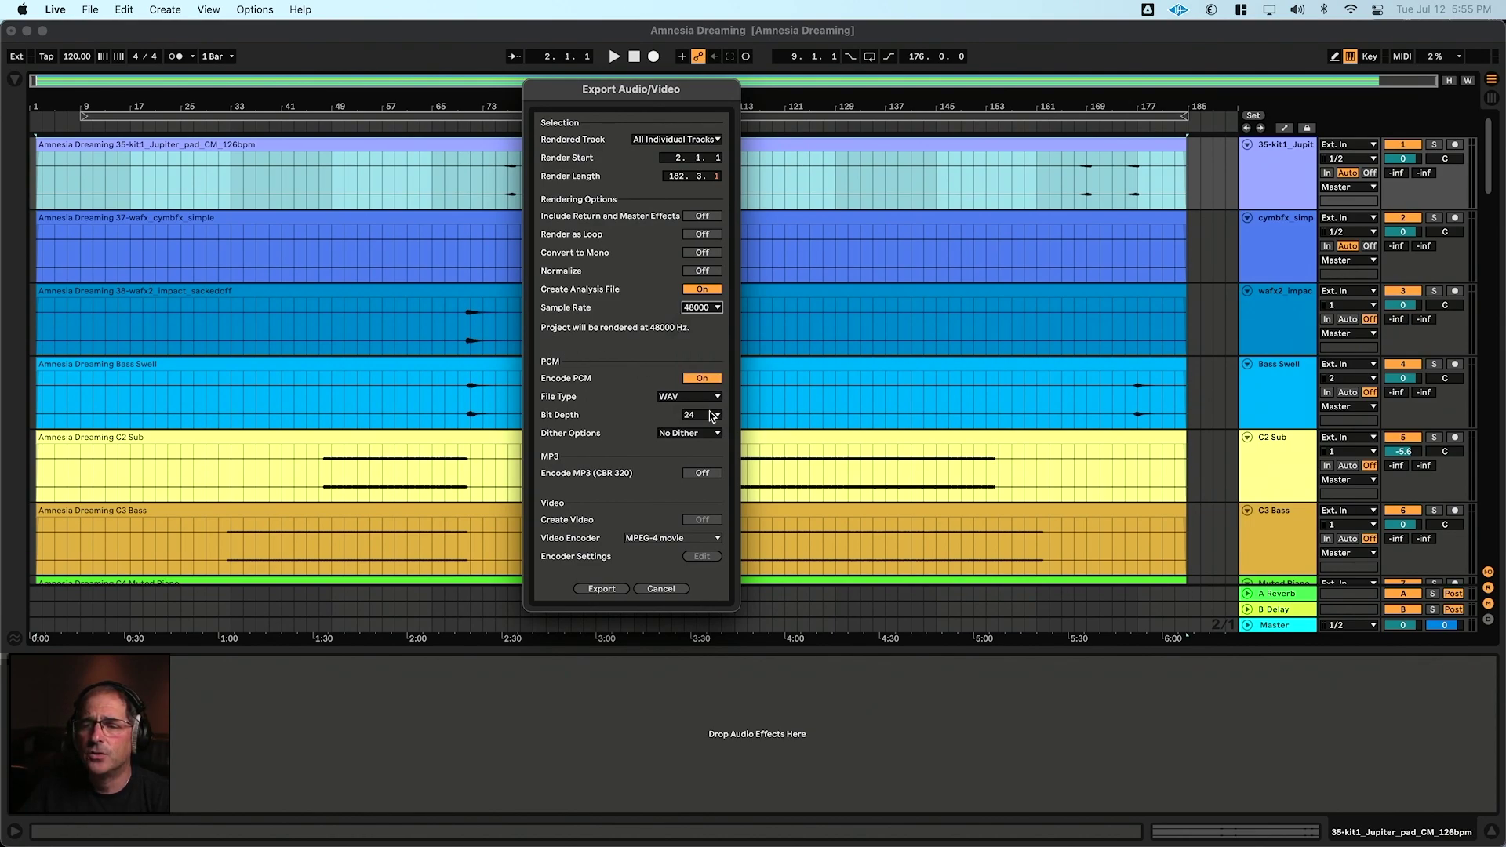
{"action": "left_click", "coordinate": [660, 589]}
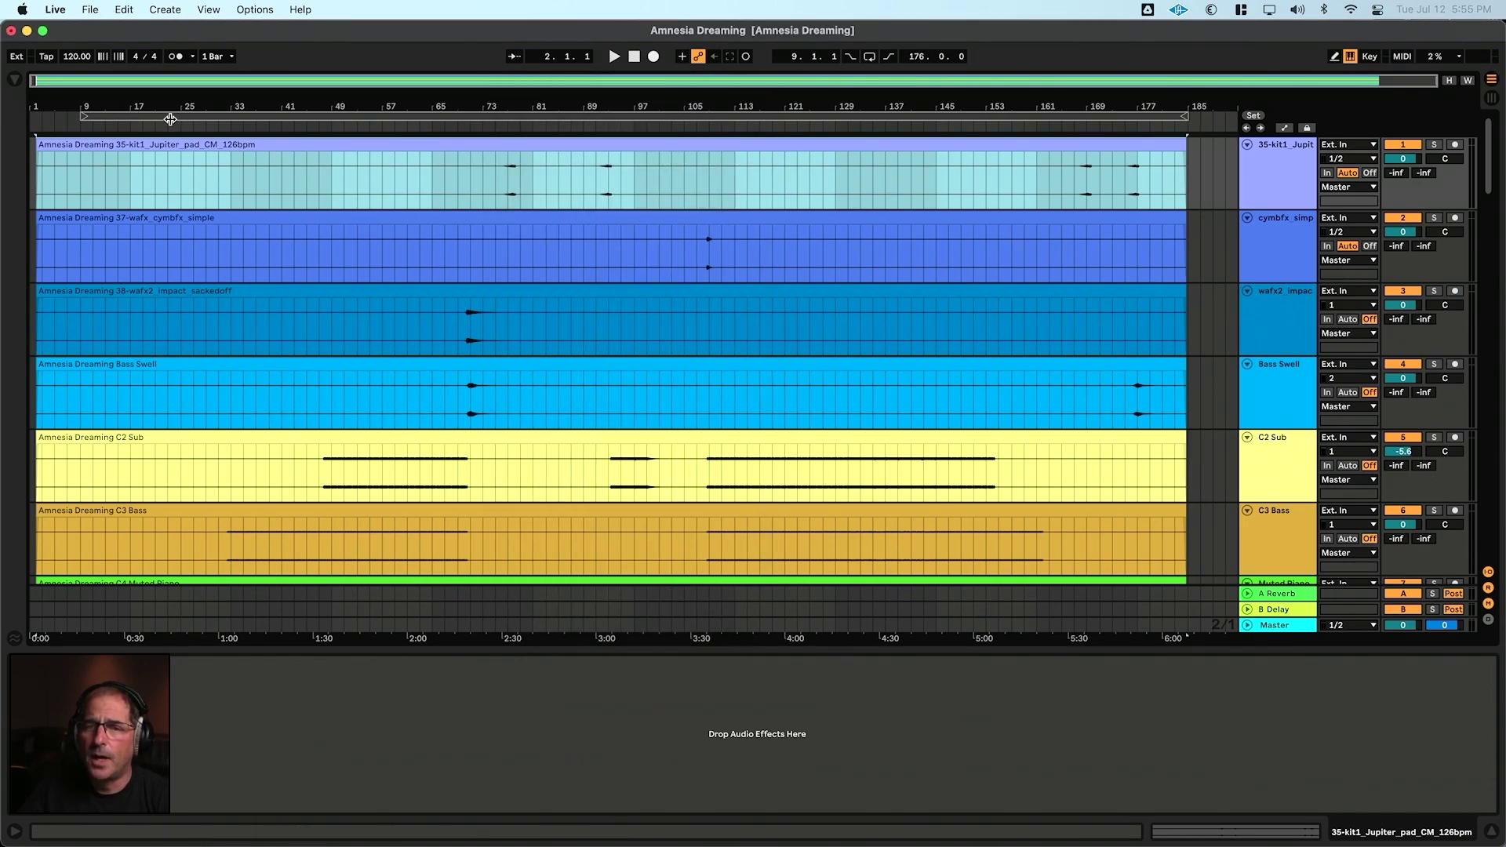
- Extend the loop to start at bar 1, select the full range, and open Export Audio/Video
{"action": "left_click", "coordinate": [171, 115]}
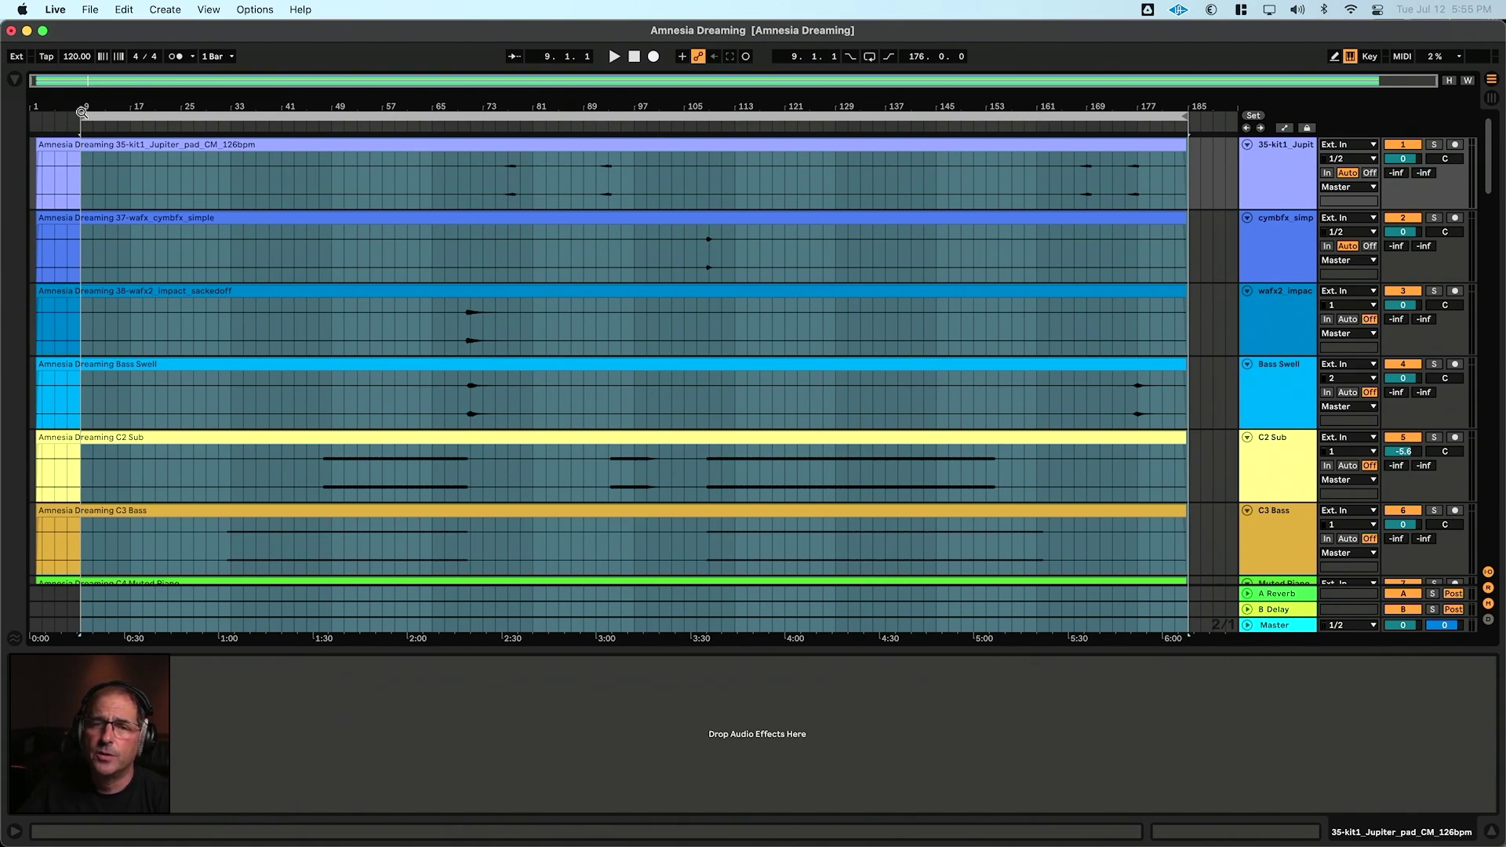
{"action": "left_click_drag", "start_coordinate": [81, 116], "coordinate": [1, 119]}
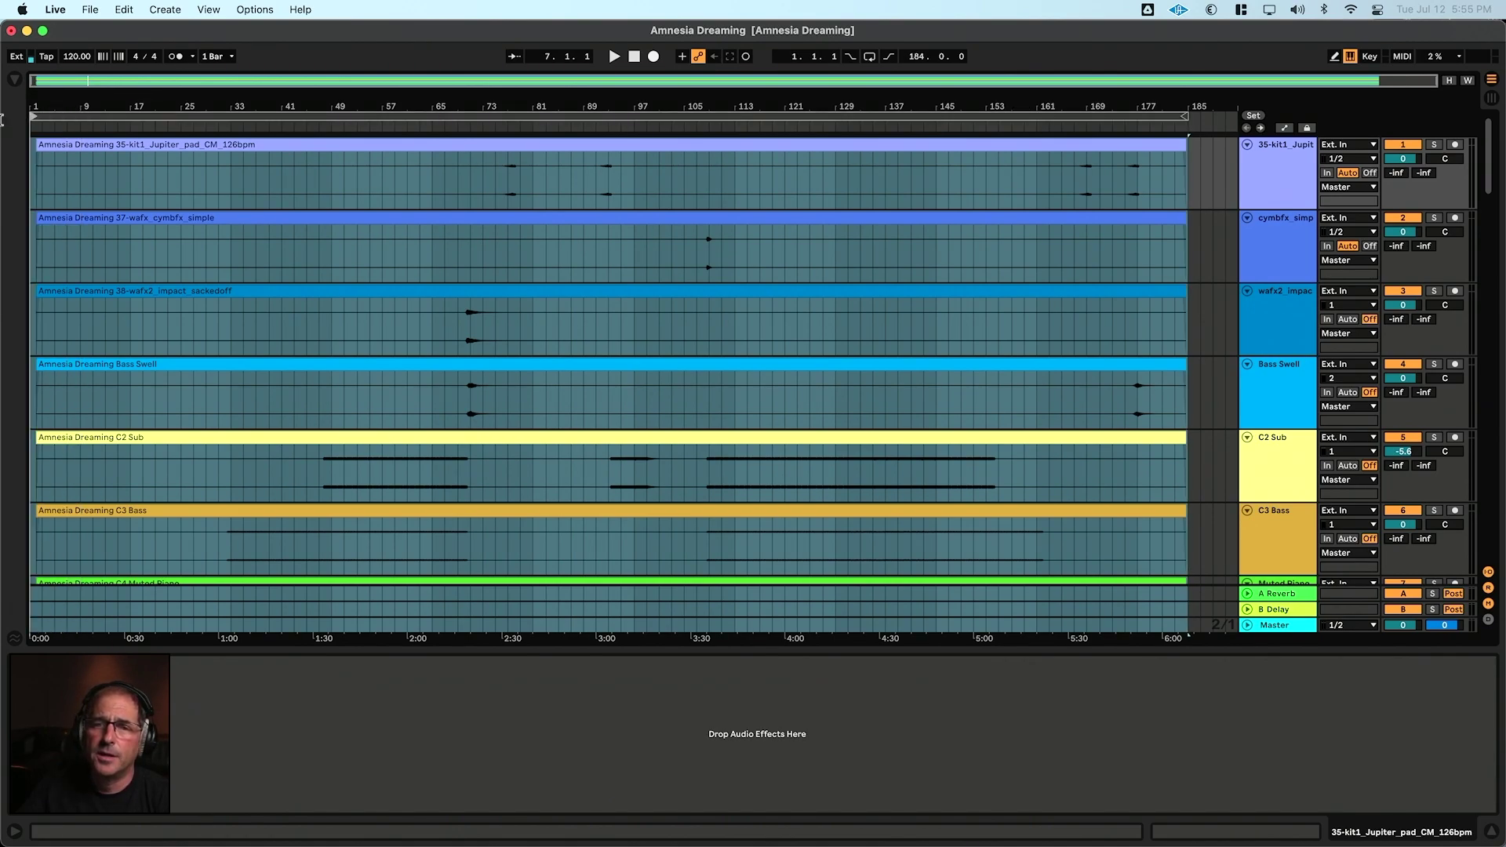
{"action": "left_click", "coordinate": [753, 115]}
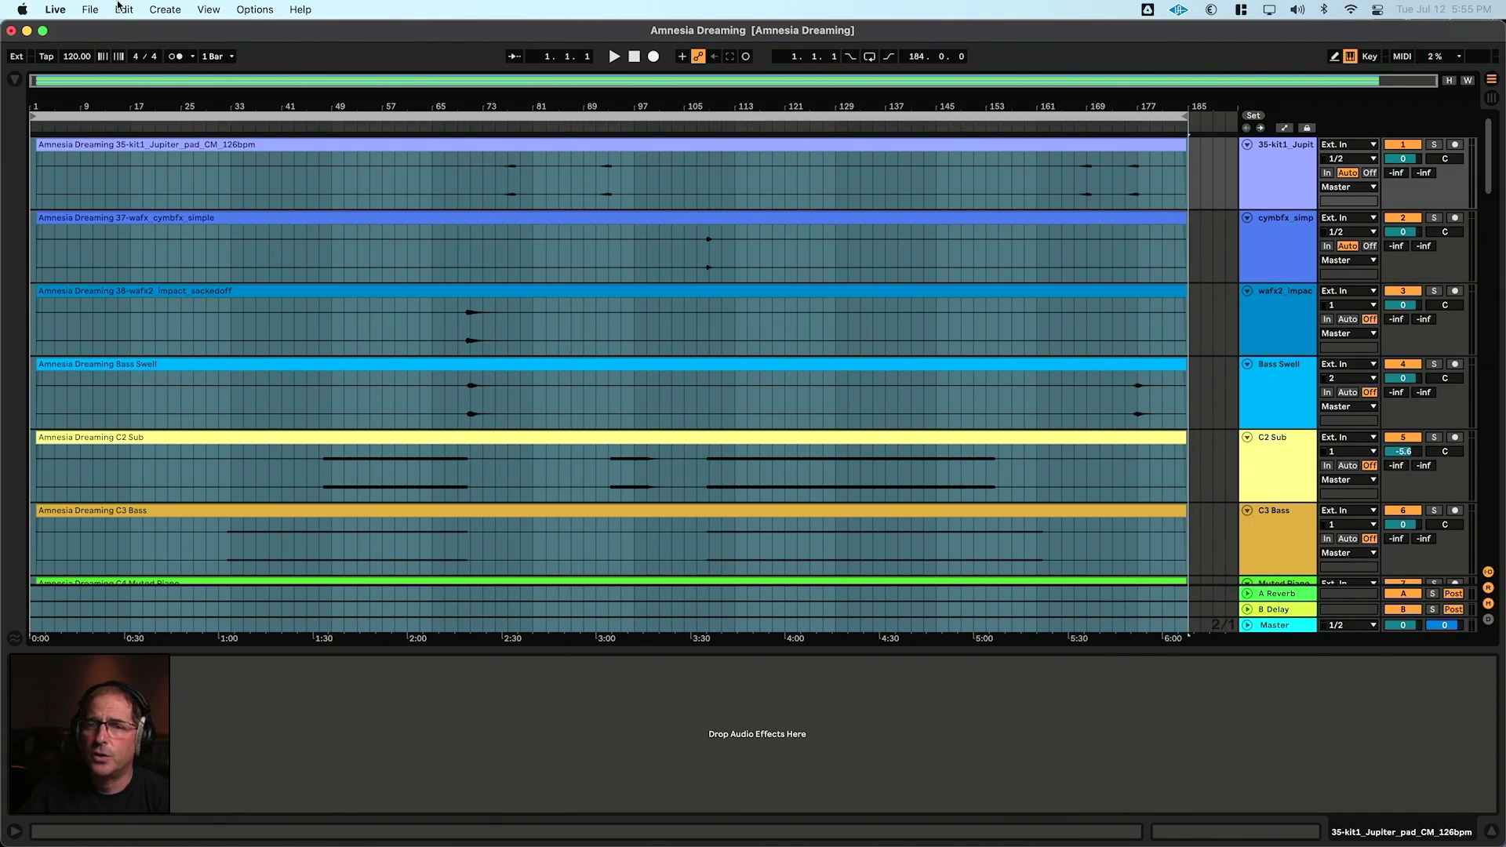
{"action": "left_click", "coordinate": [89, 9]}
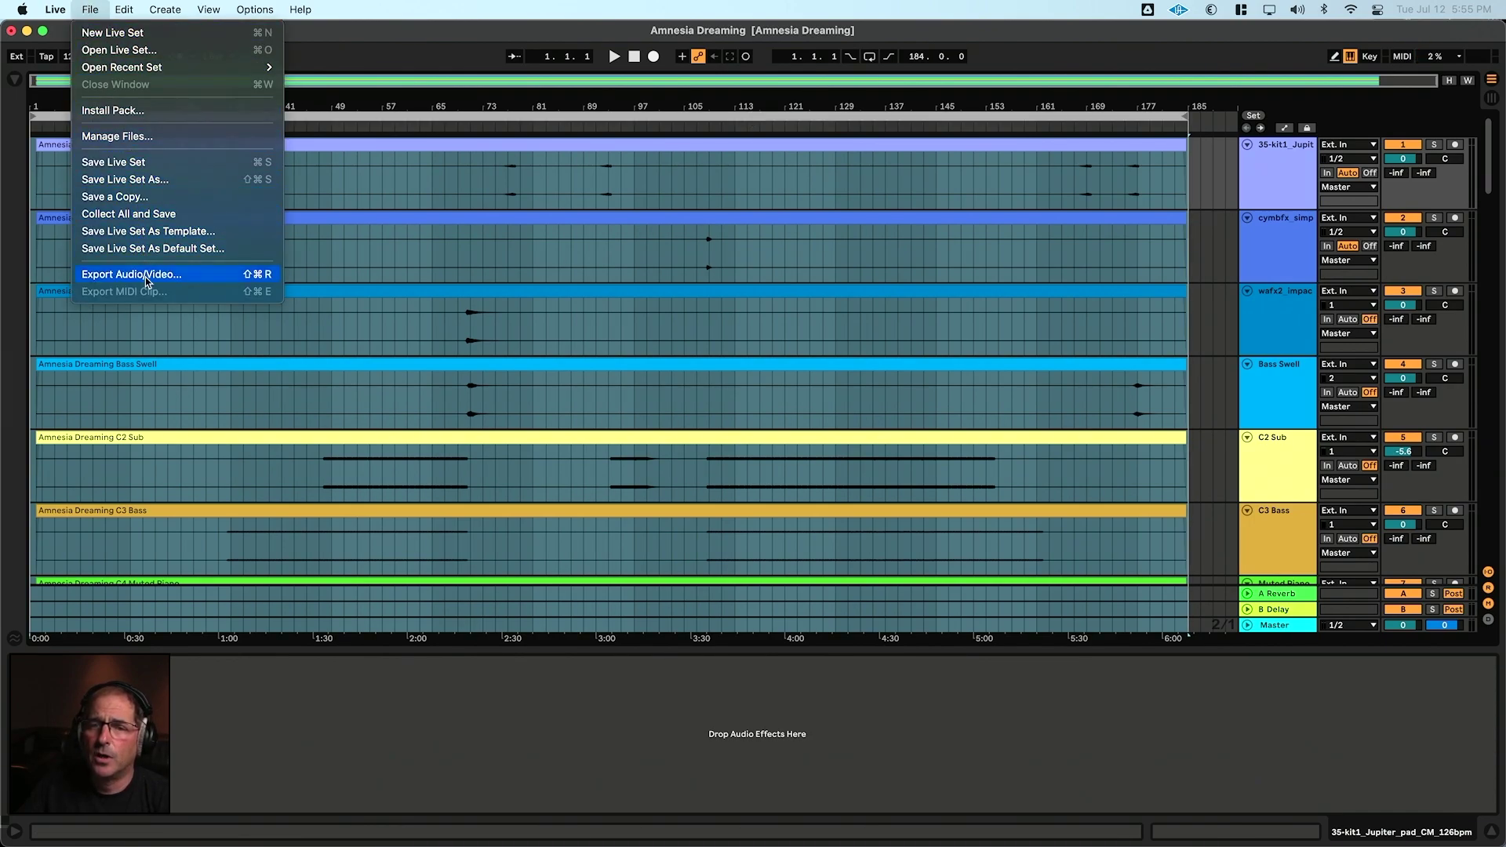
{"action": "left_click", "coordinate": [147, 277]}
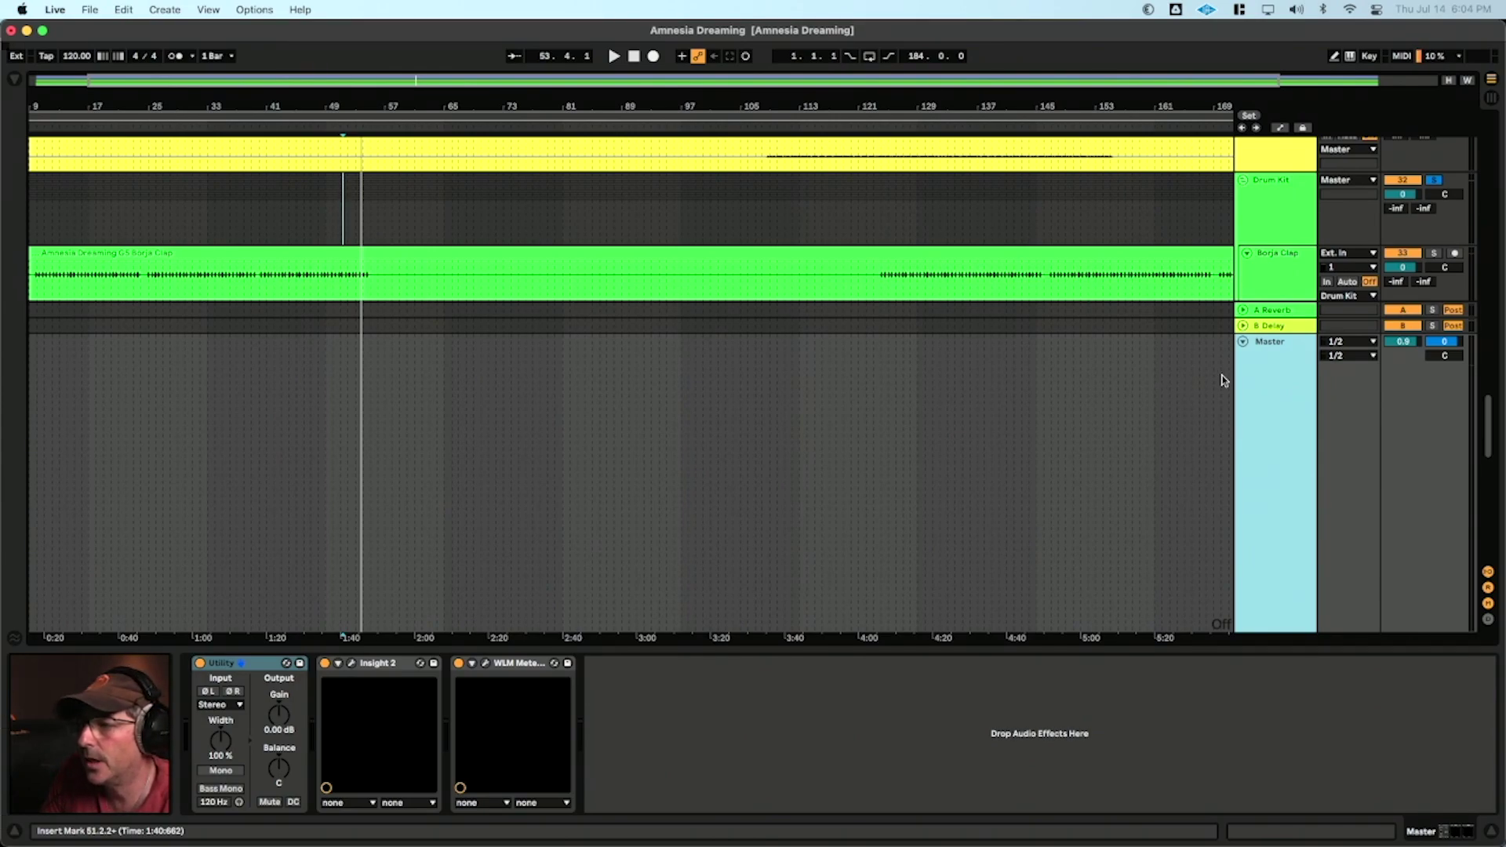
- Select the Master's Utility, then search 'utliy' in the browser and clear it to show Dynamics
{"action": "left_click", "coordinate": [255, 666]}
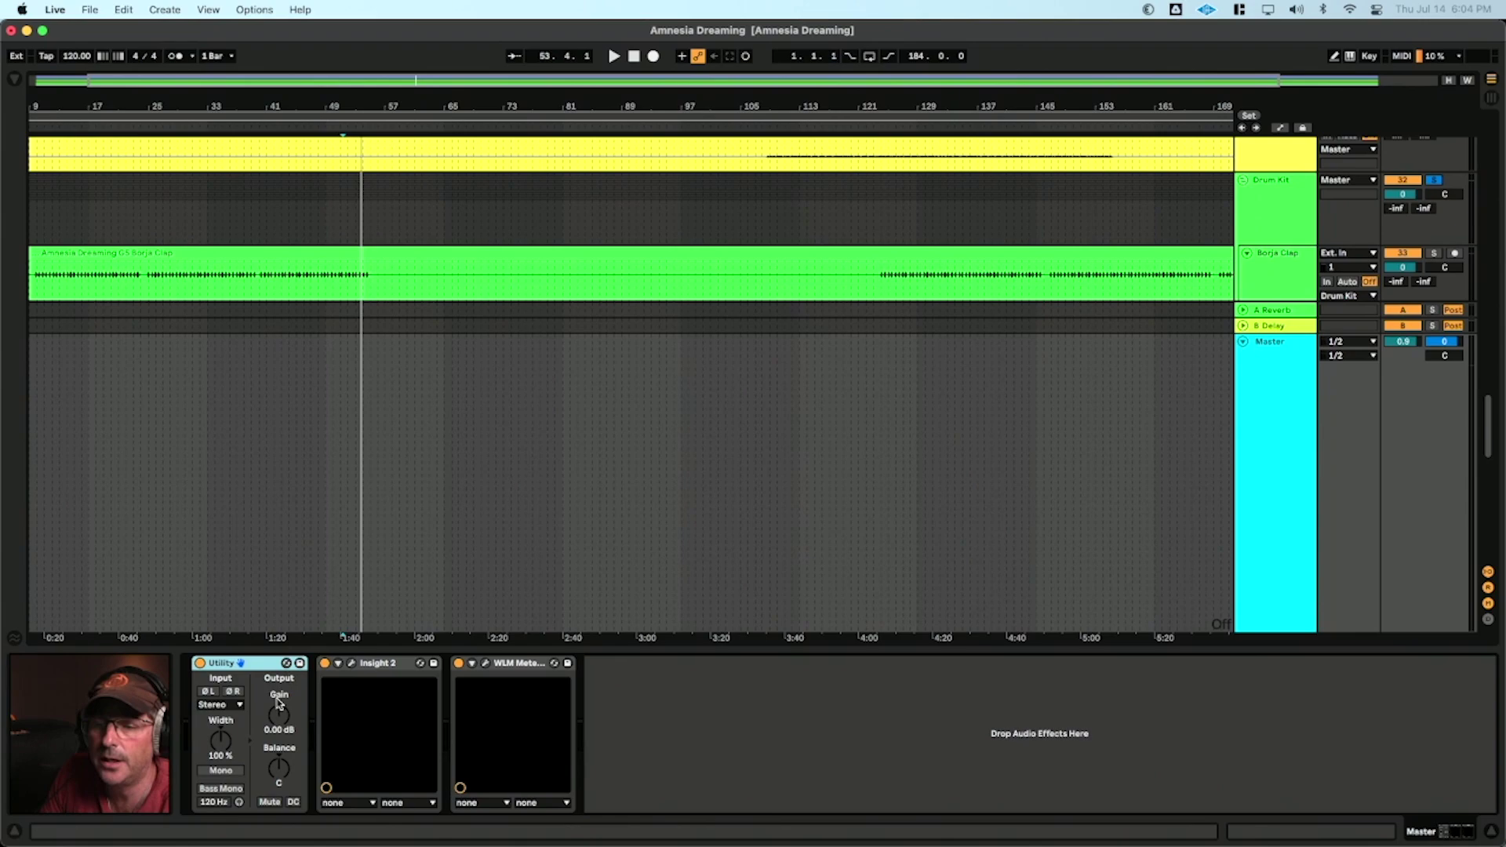
{"action": "left_click", "coordinate": [16, 81]}
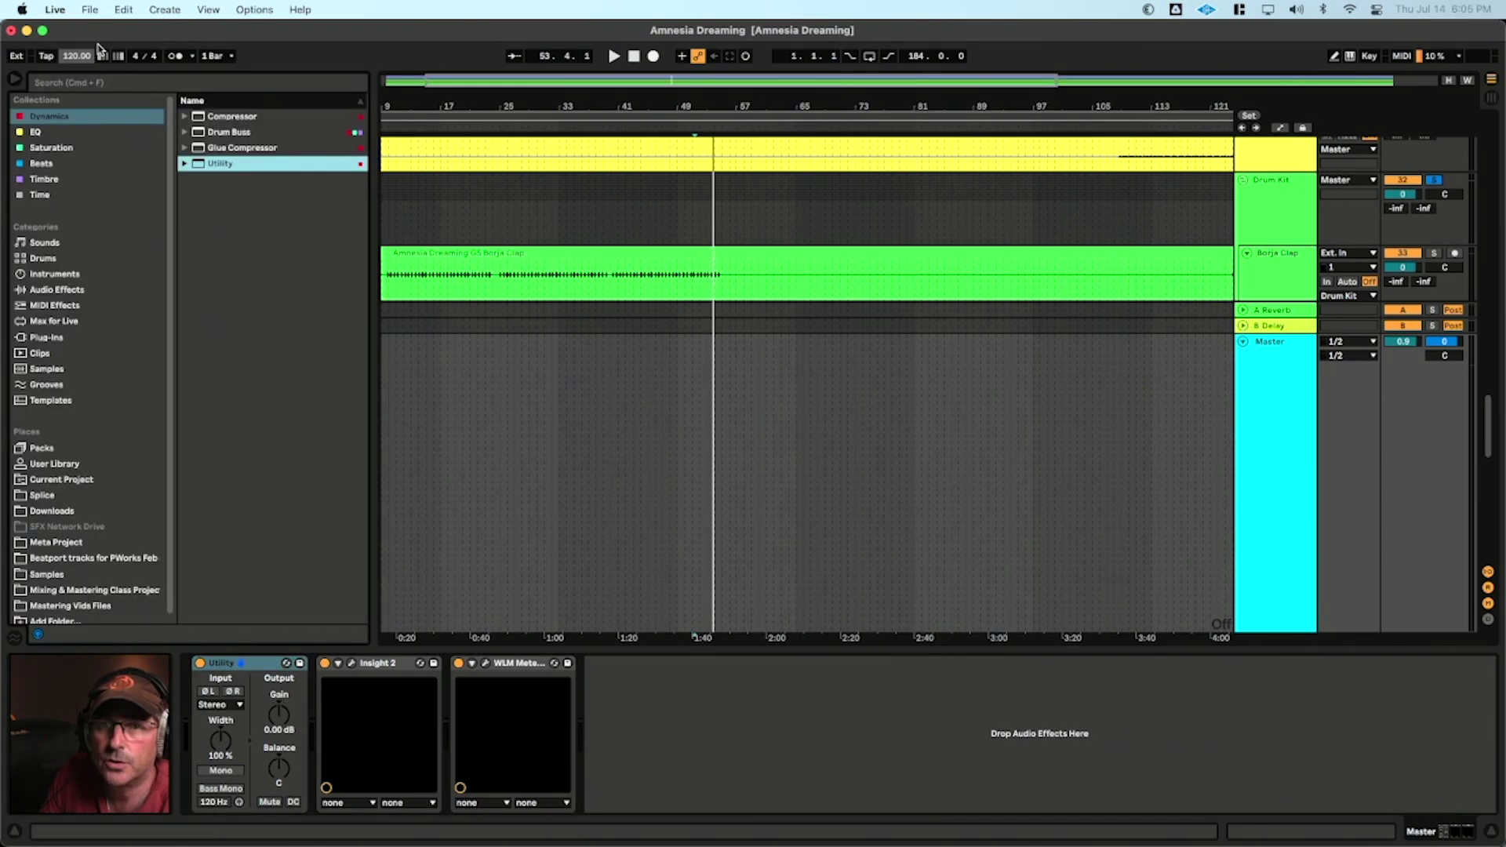
{"action": "left_click", "coordinate": [85, 82]}
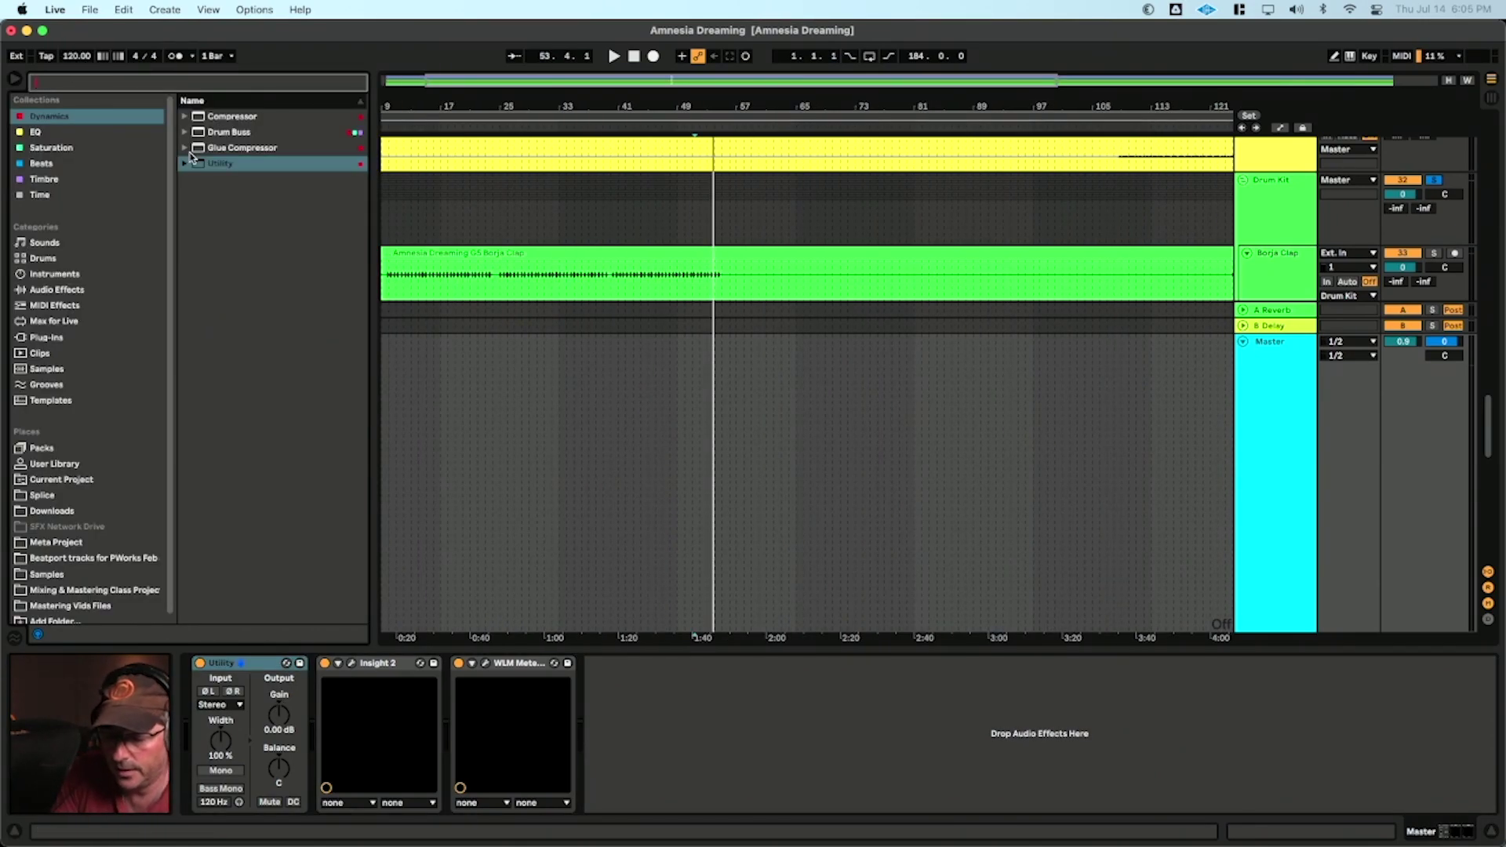
{"action": "type", "text": "utliy"}
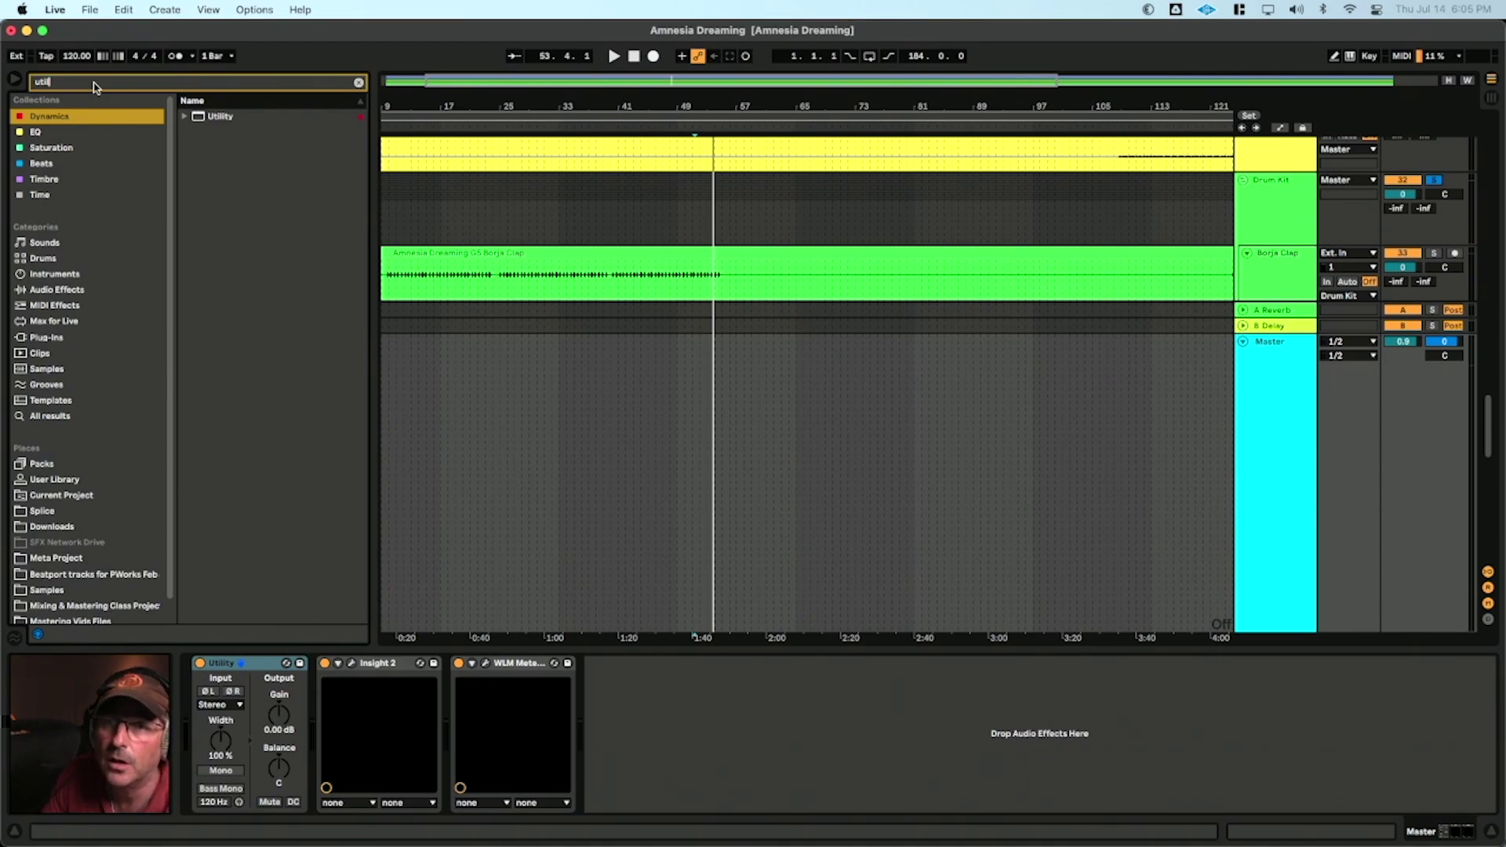
{"action": "left_click_drag", "start_coordinate": [95, 83], "coordinate": [13, 83]}
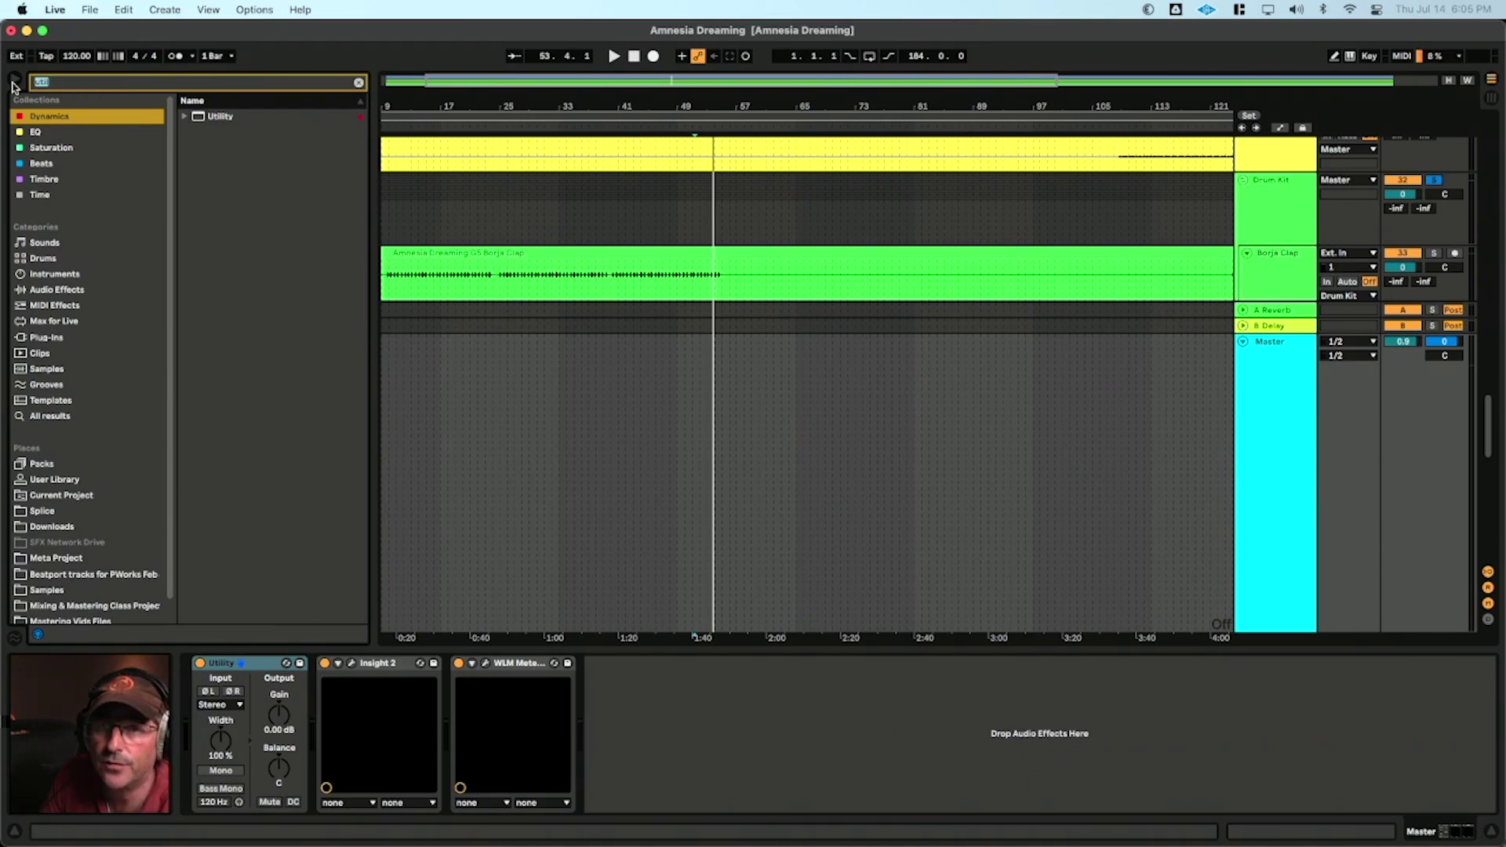
{"action": "key", "text": "BackSpace"}
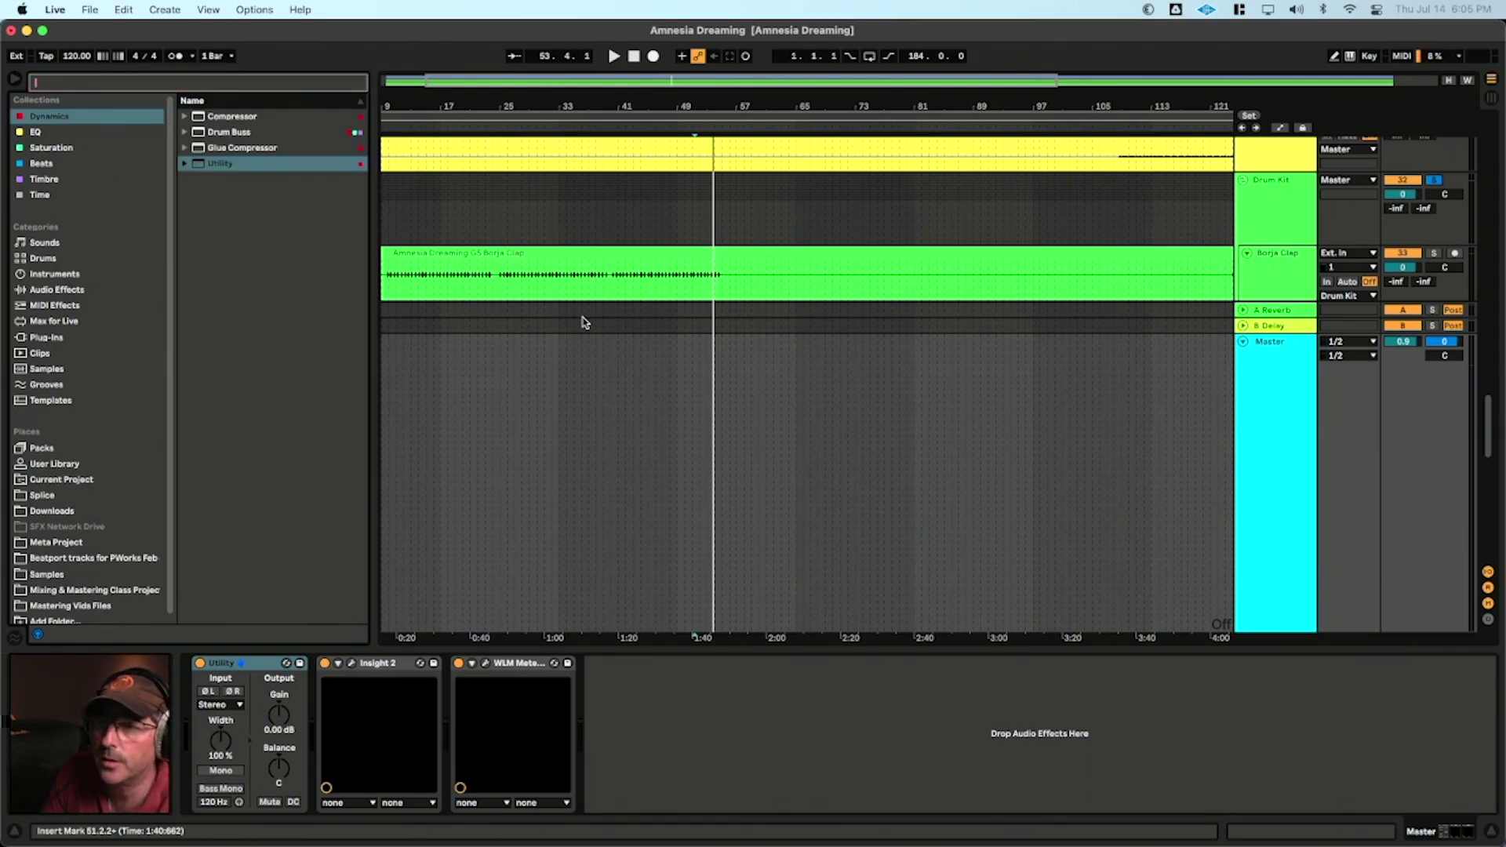
- Play from bar 31, unsolo Drum Kit, and A/B the Master Utility's Mono switch, ending in stereo
{"action": "left_click", "coordinate": [540, 127]}
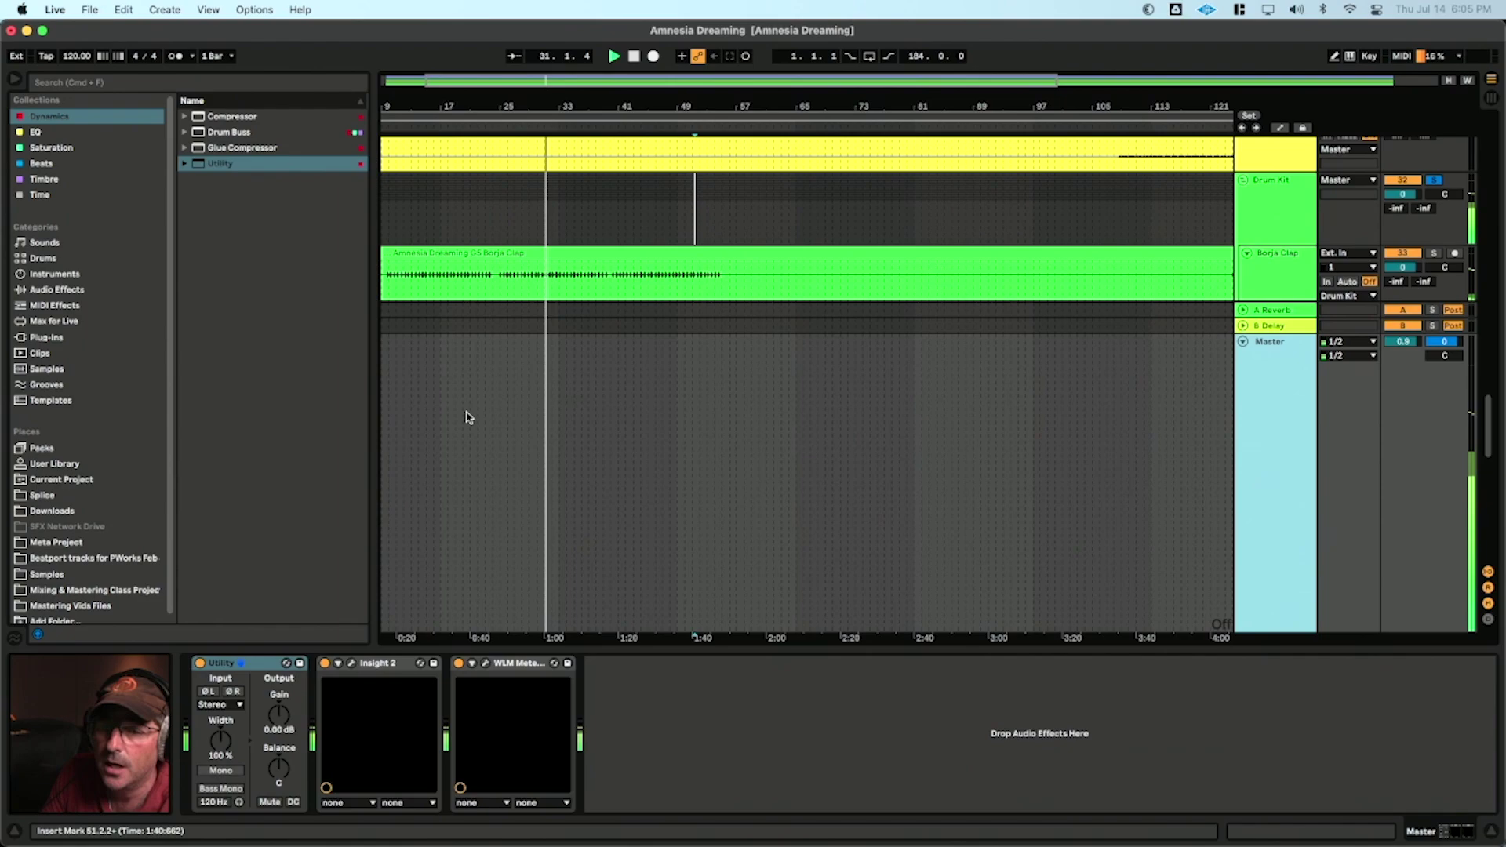
{"action": "left_click", "coordinate": [222, 775]}
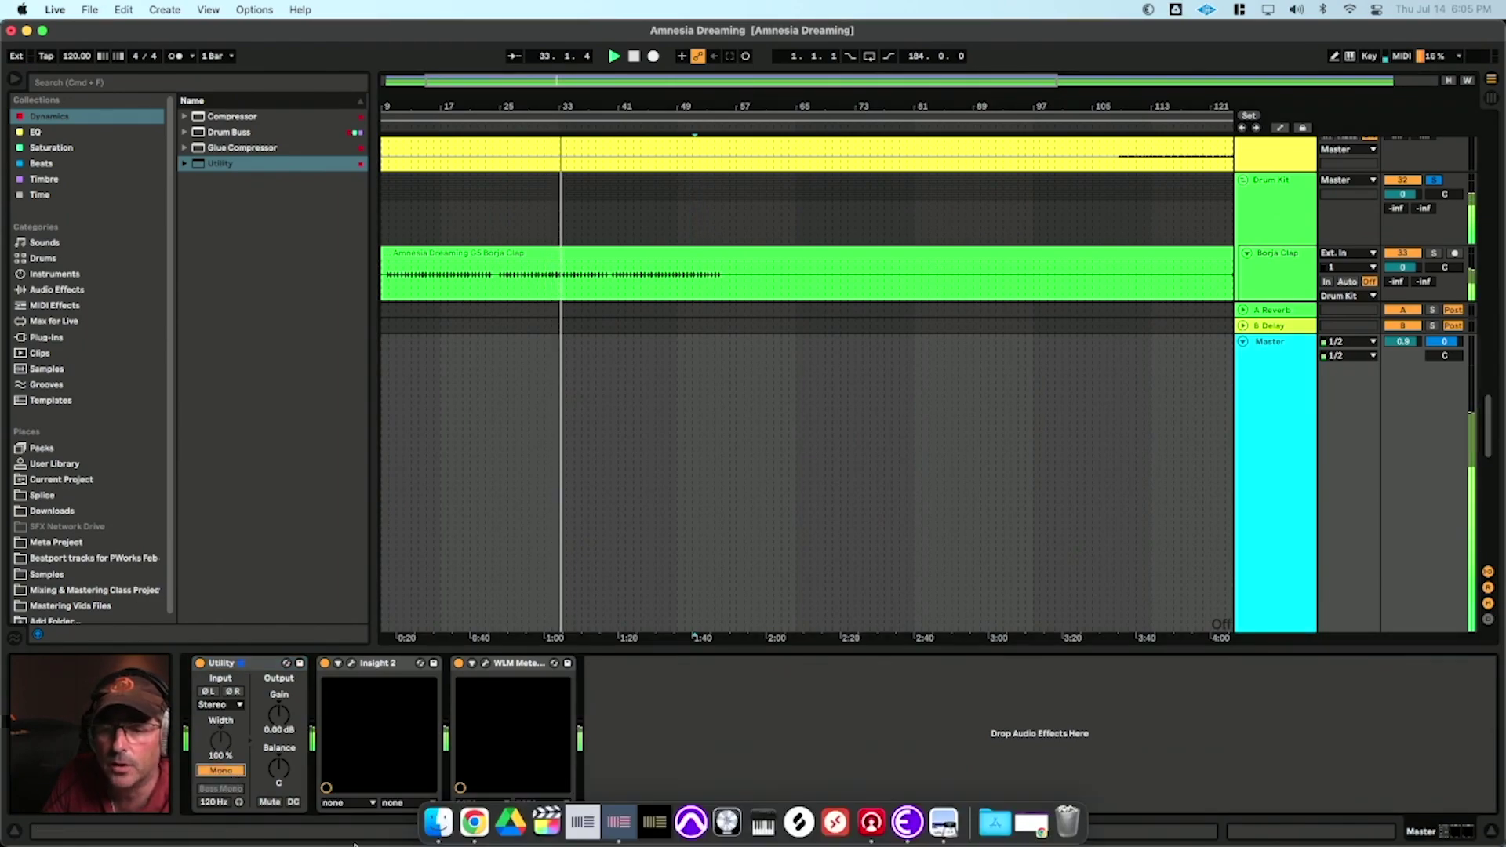
{"action": "left_click", "coordinate": [1434, 179]}
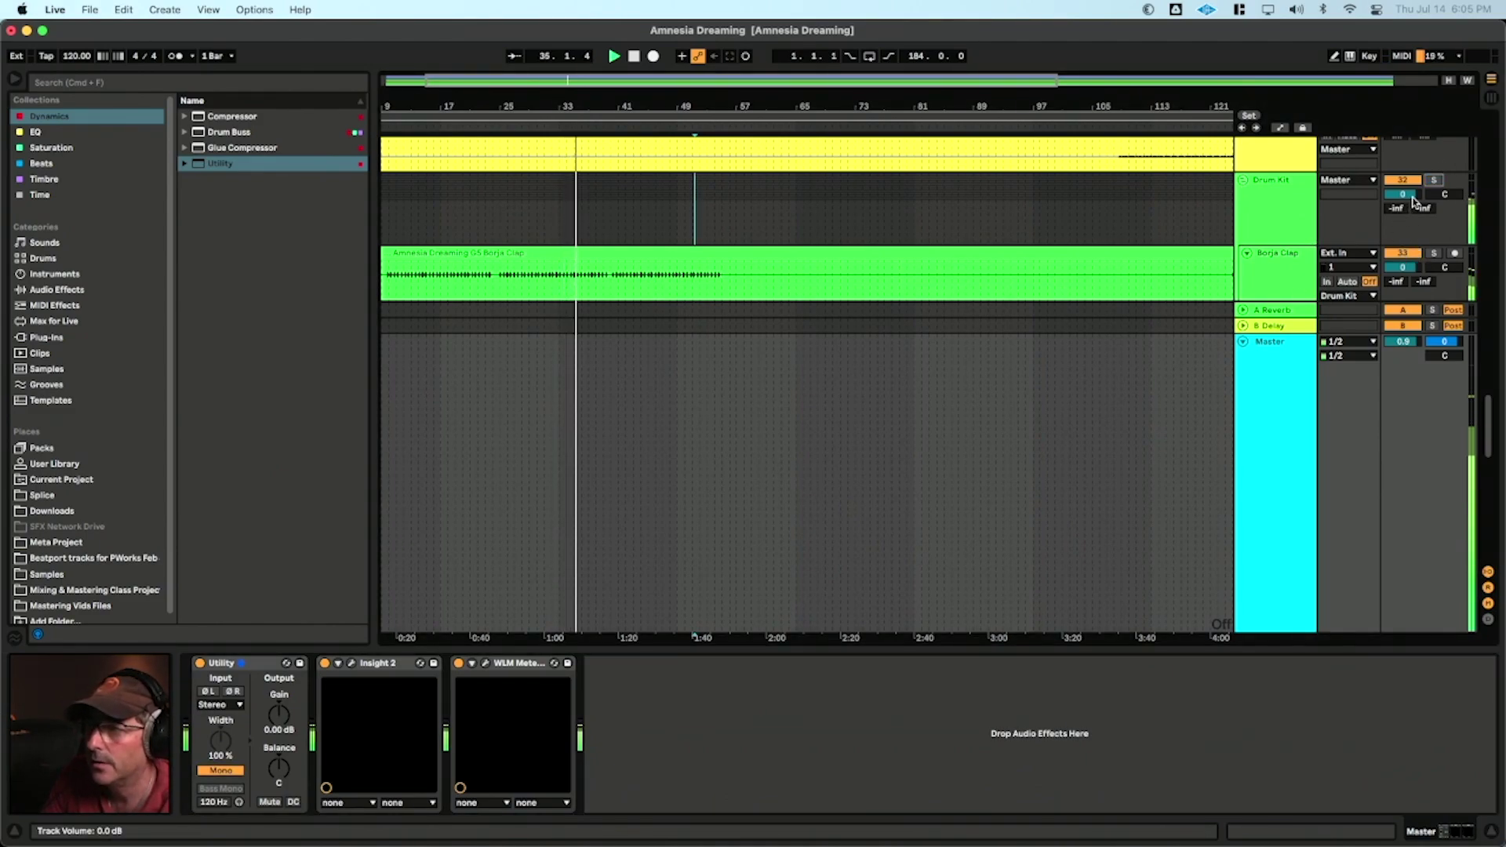
{"action": "left_click", "coordinate": [217, 769]}
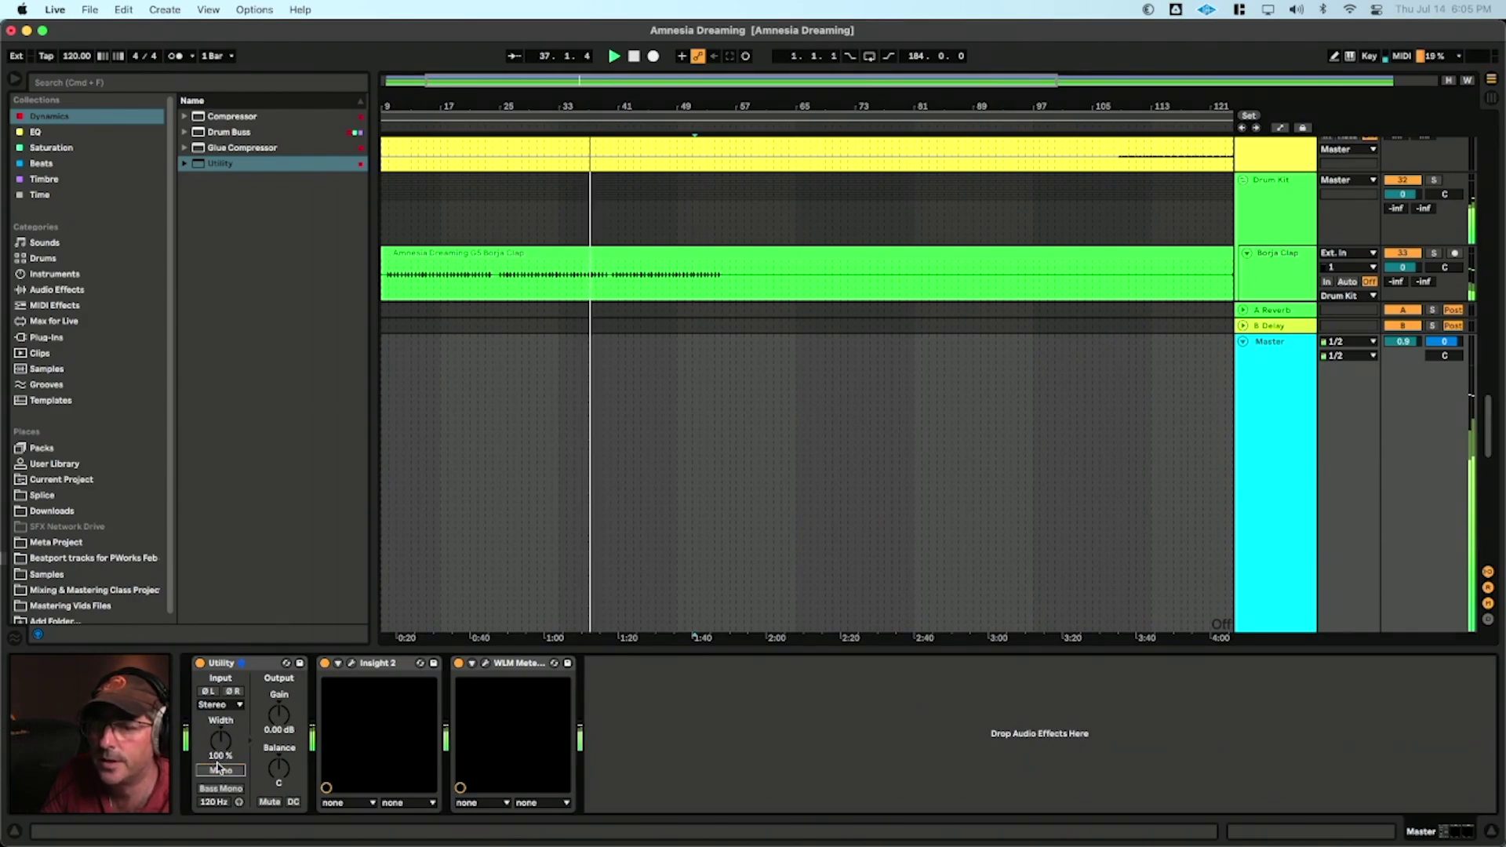
{"action": "left_click", "coordinate": [218, 770]}
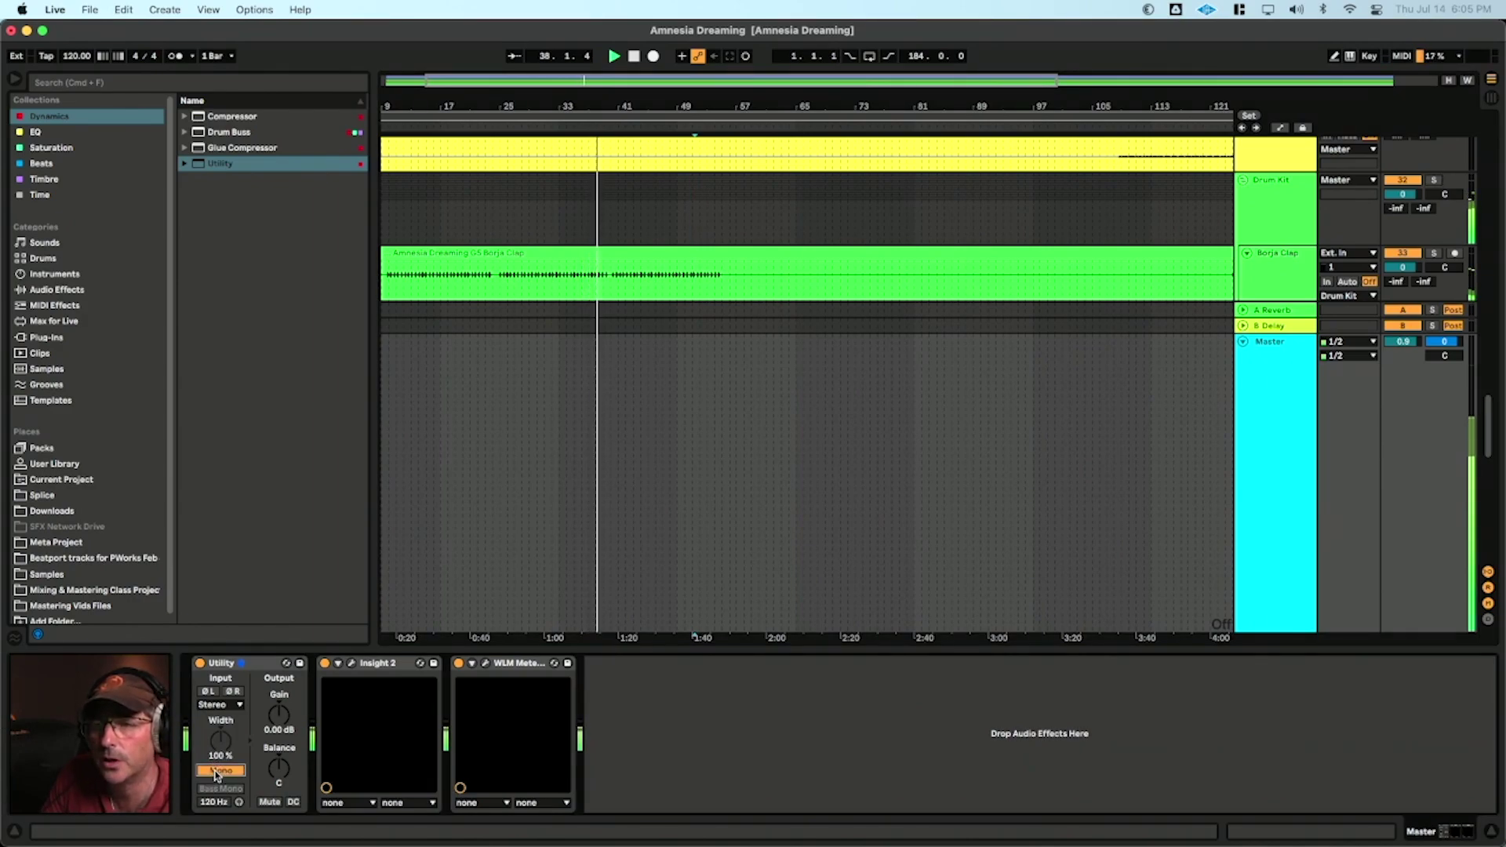
{"action": "left_click", "coordinate": [217, 771]}
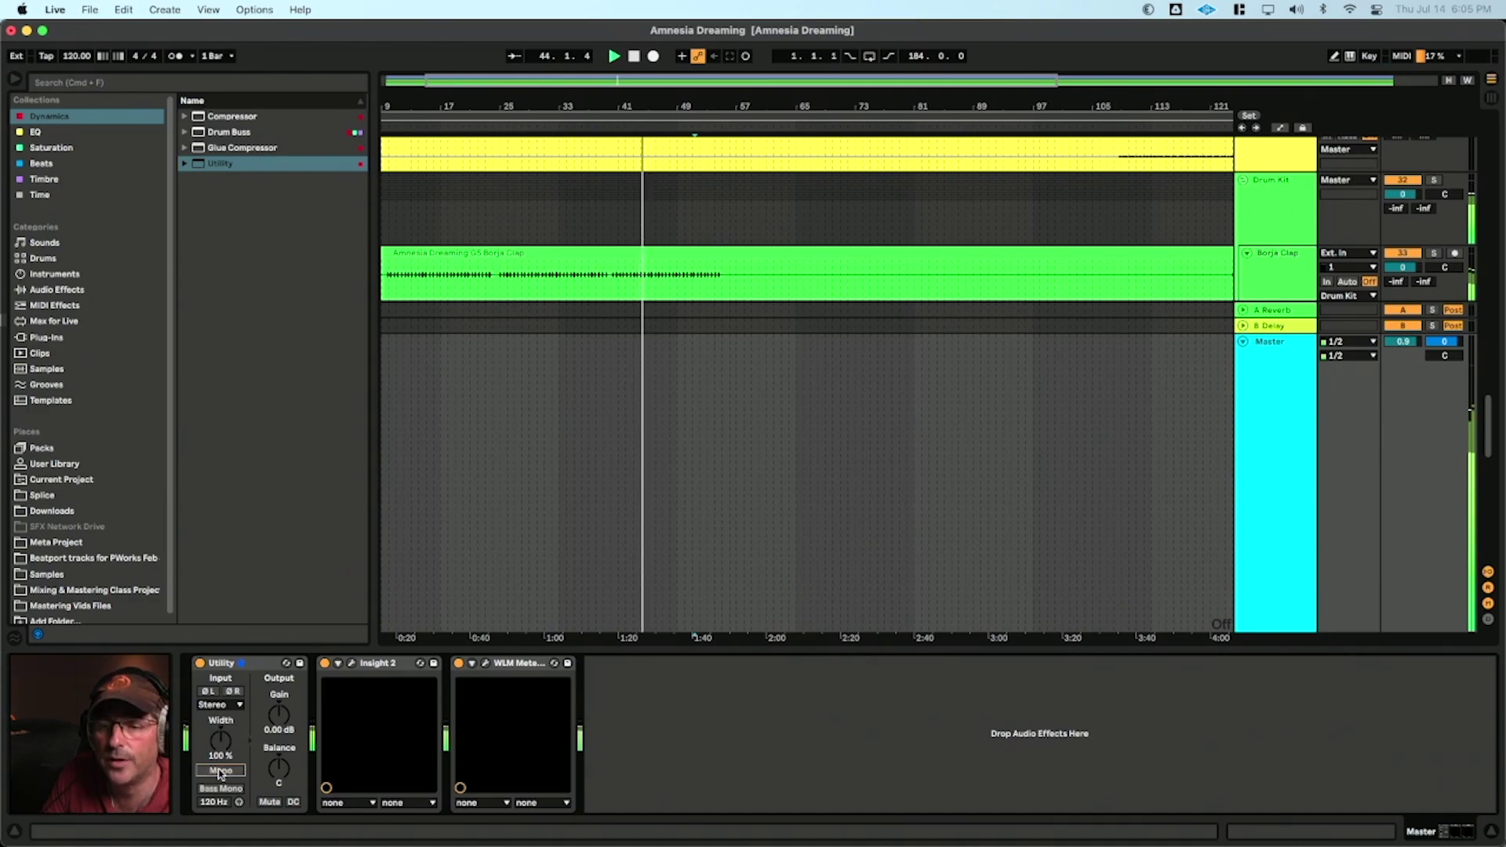
{"action": "left_click", "coordinate": [220, 771]}
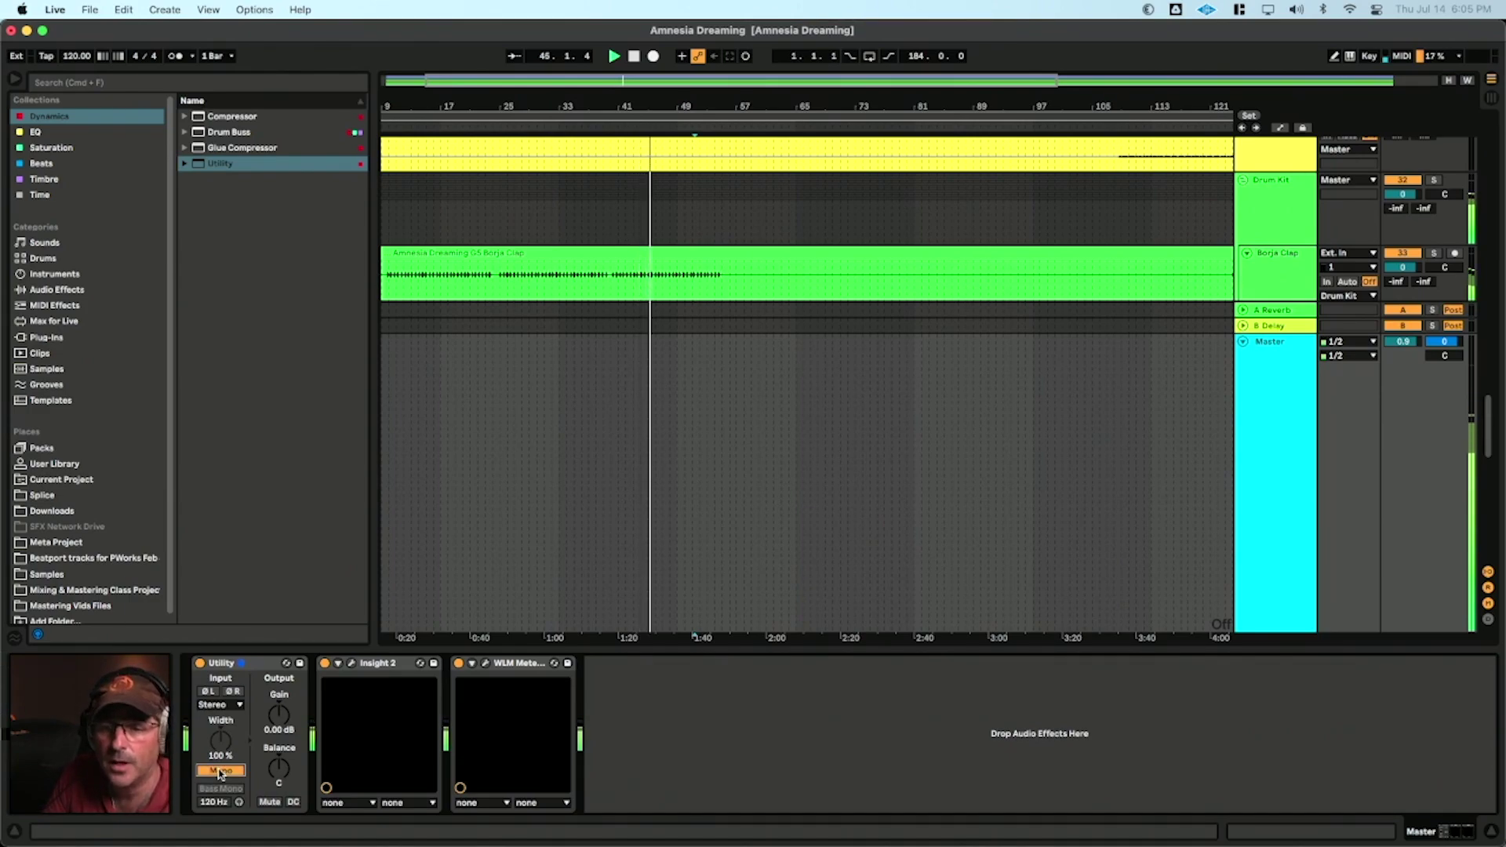
{"action": "key", "text": "space"}
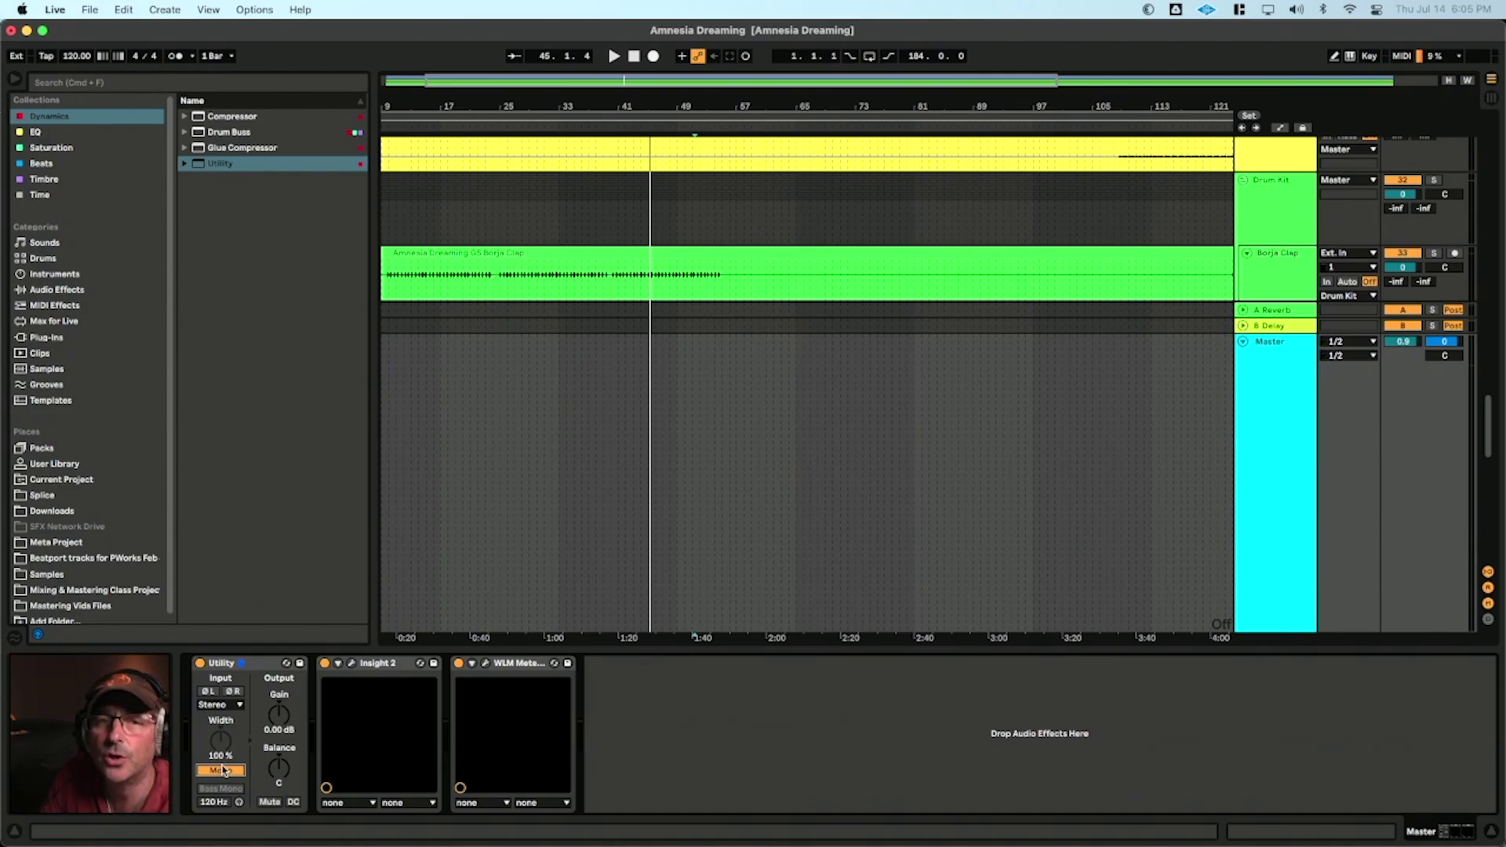
{"action": "left_click", "coordinate": [221, 771]}
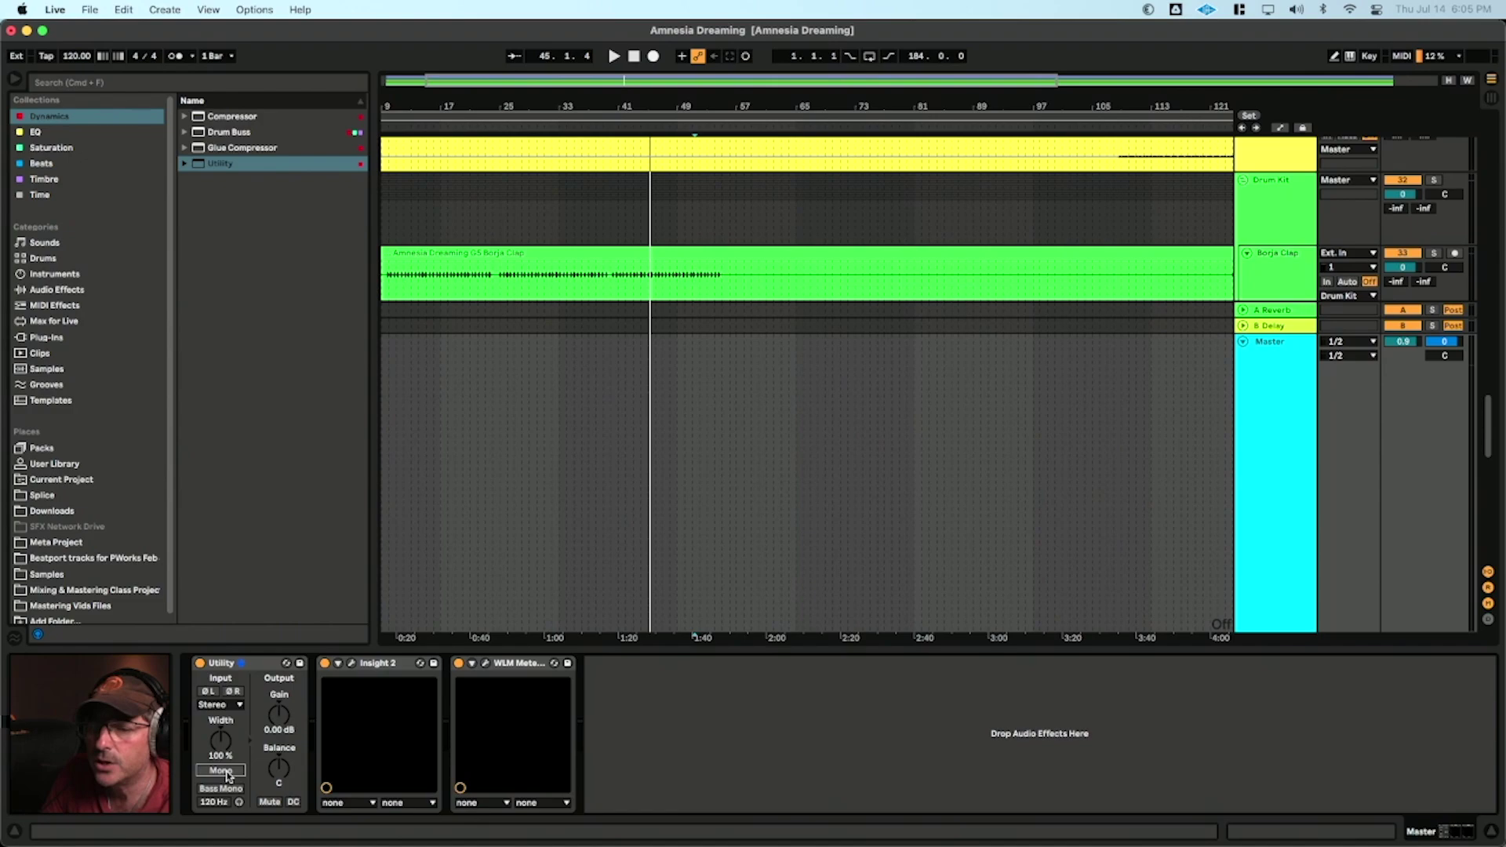
{"action": "scroll", "coordinate": [965, 453], "scroll_direction": "down", "scroll_amount": 3}
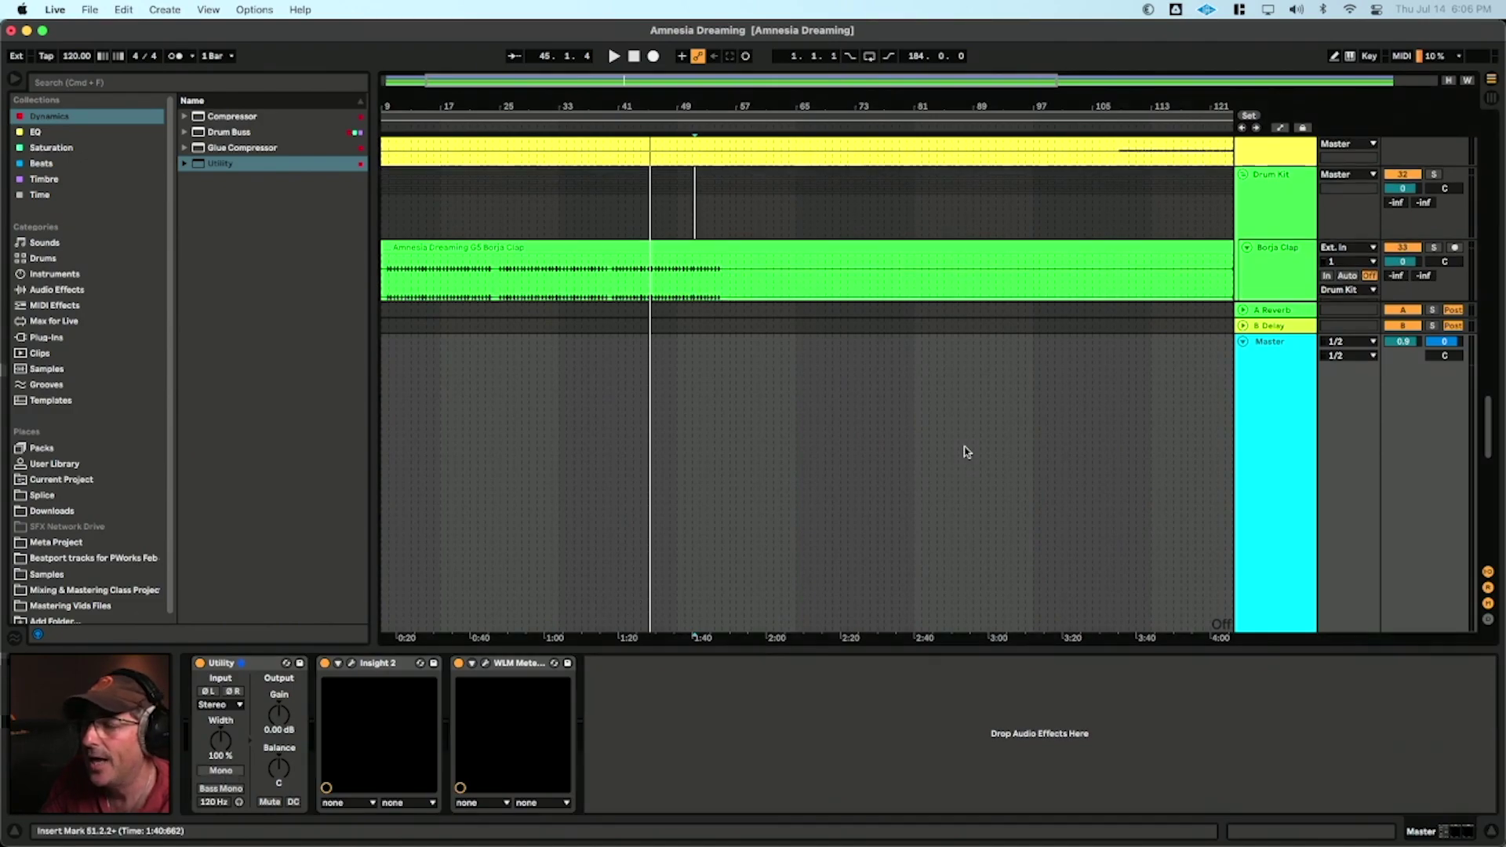
- Solo the C5 Kick track and compare it in stereo and mono with its Utility
{"action": "left_click", "coordinate": [1492, 833]}
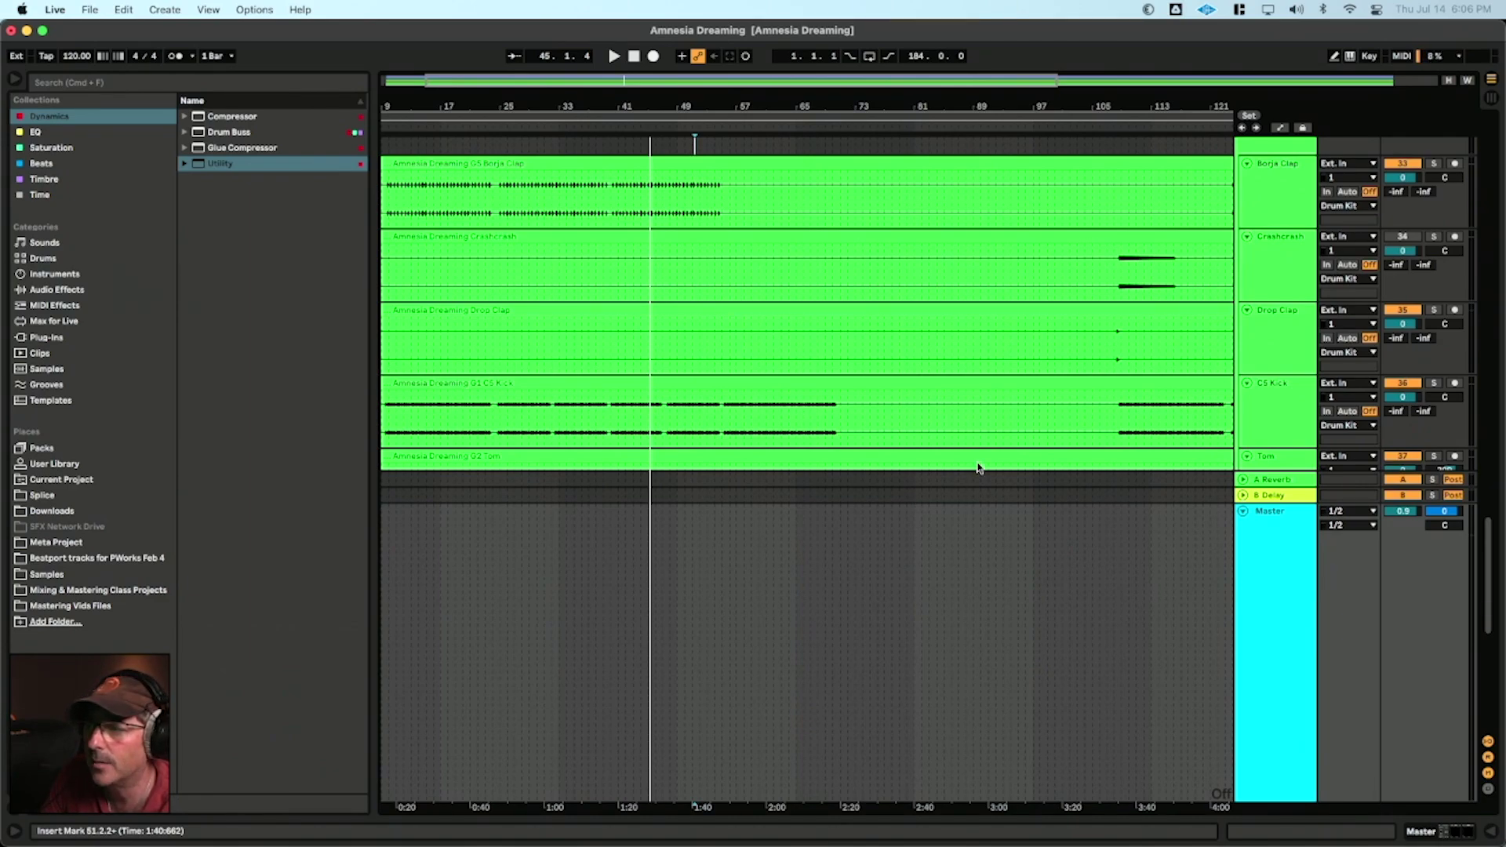
{"action": "left_click", "coordinate": [1434, 383]}
{"action": "key", "text": "space"}
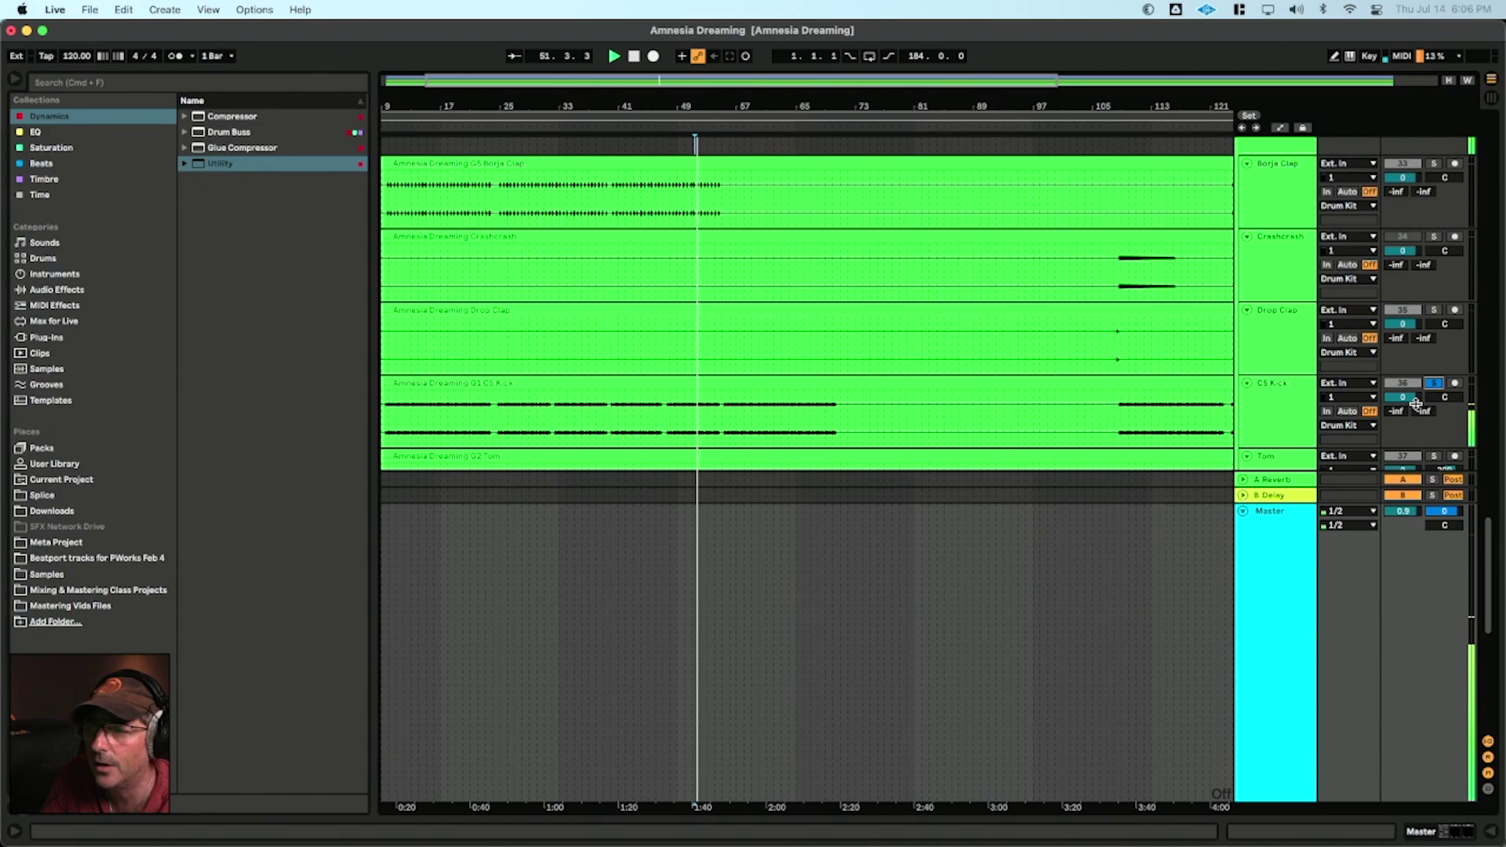
{"action": "double_click", "coordinate": [1271, 383]}
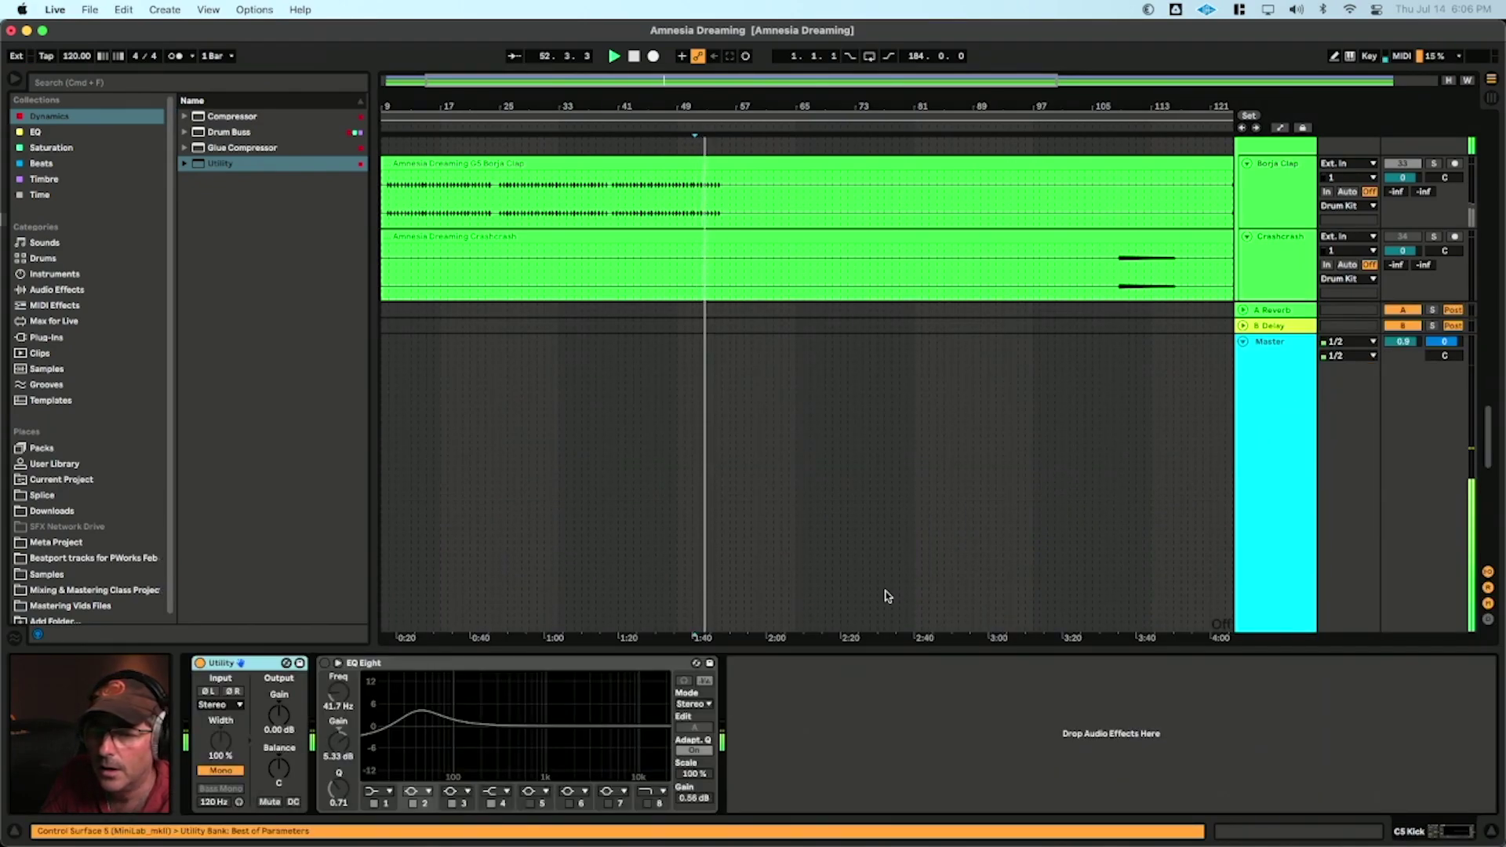
{"action": "left_click", "coordinate": [235, 772]}
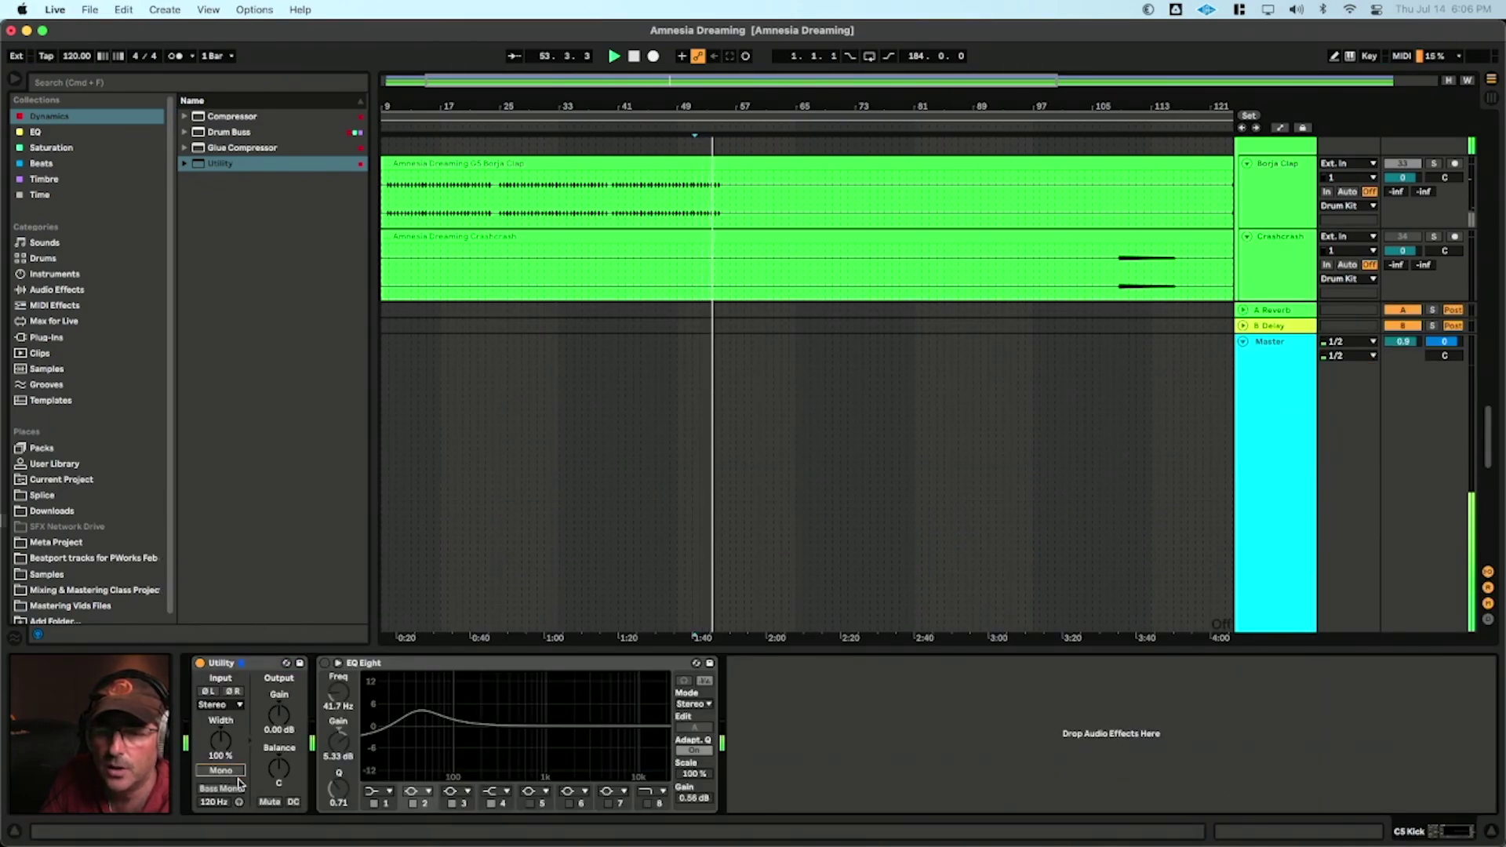
{"action": "left_click", "coordinate": [235, 773]}
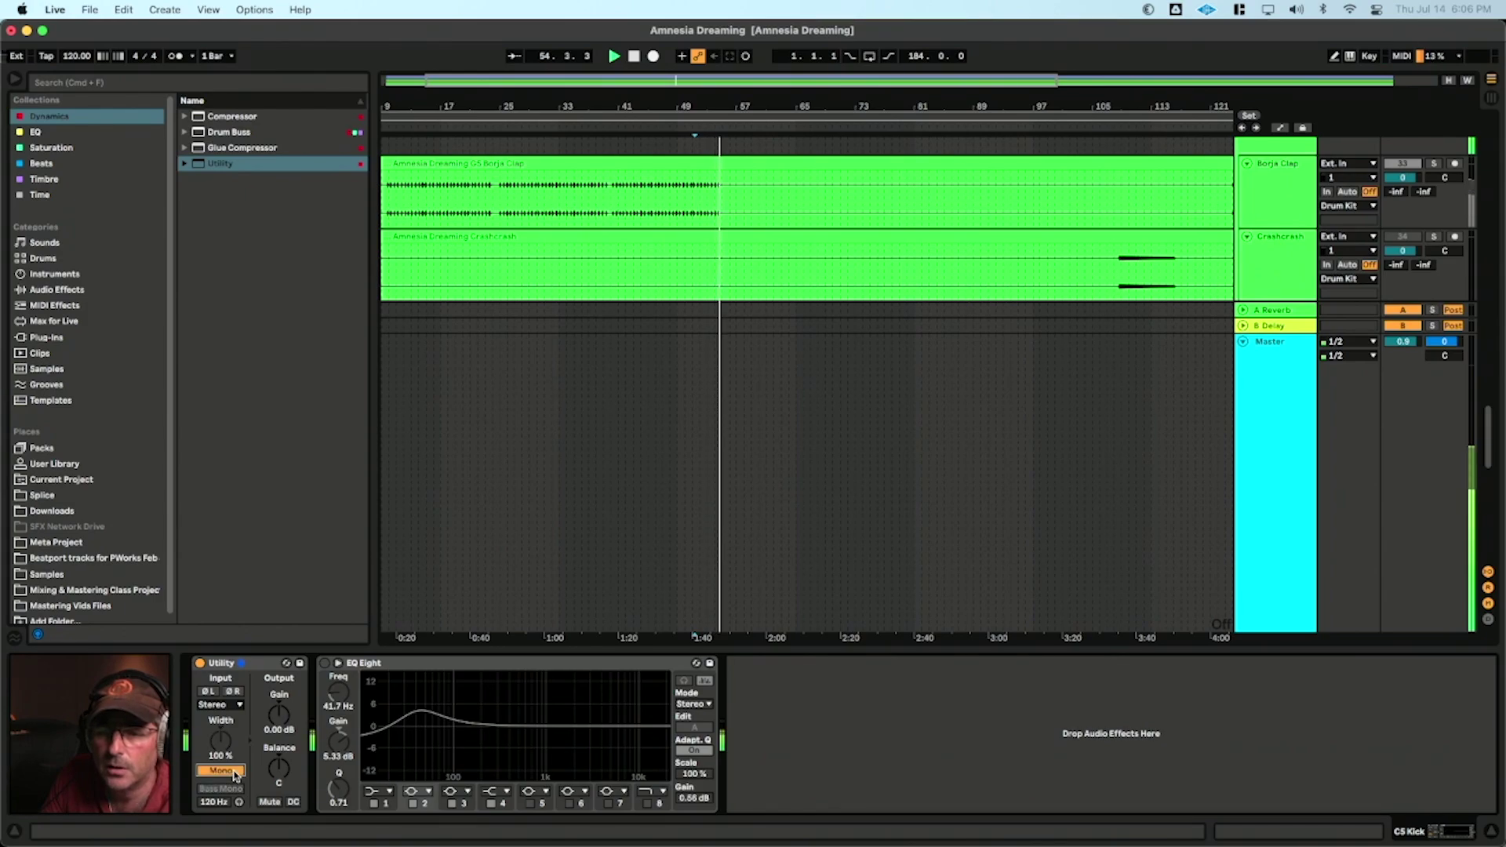
{"action": "left_click", "coordinate": [236, 773]}
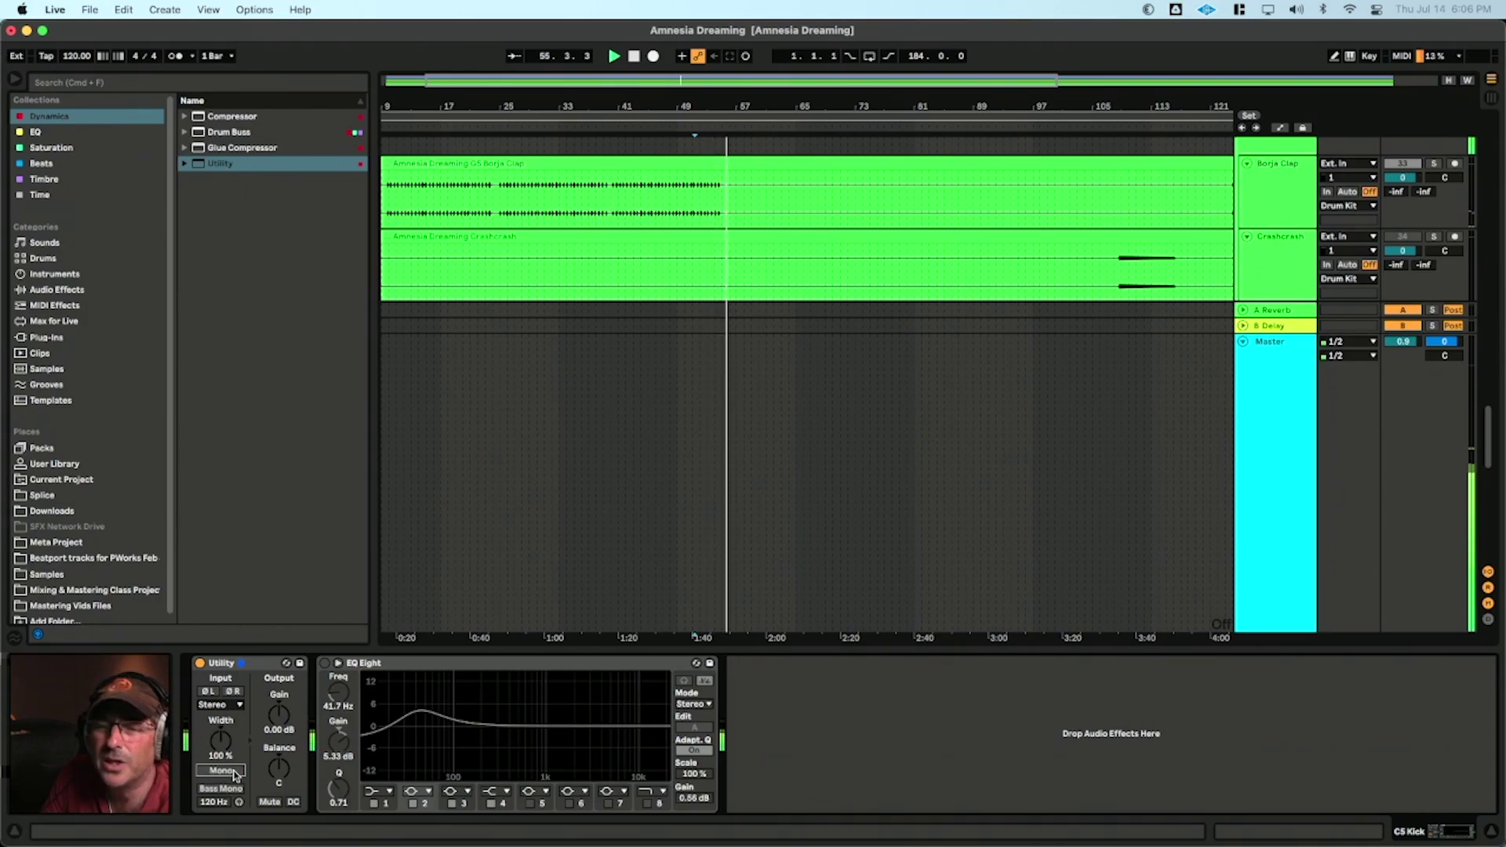
{"action": "left_click", "coordinate": [235, 775]}
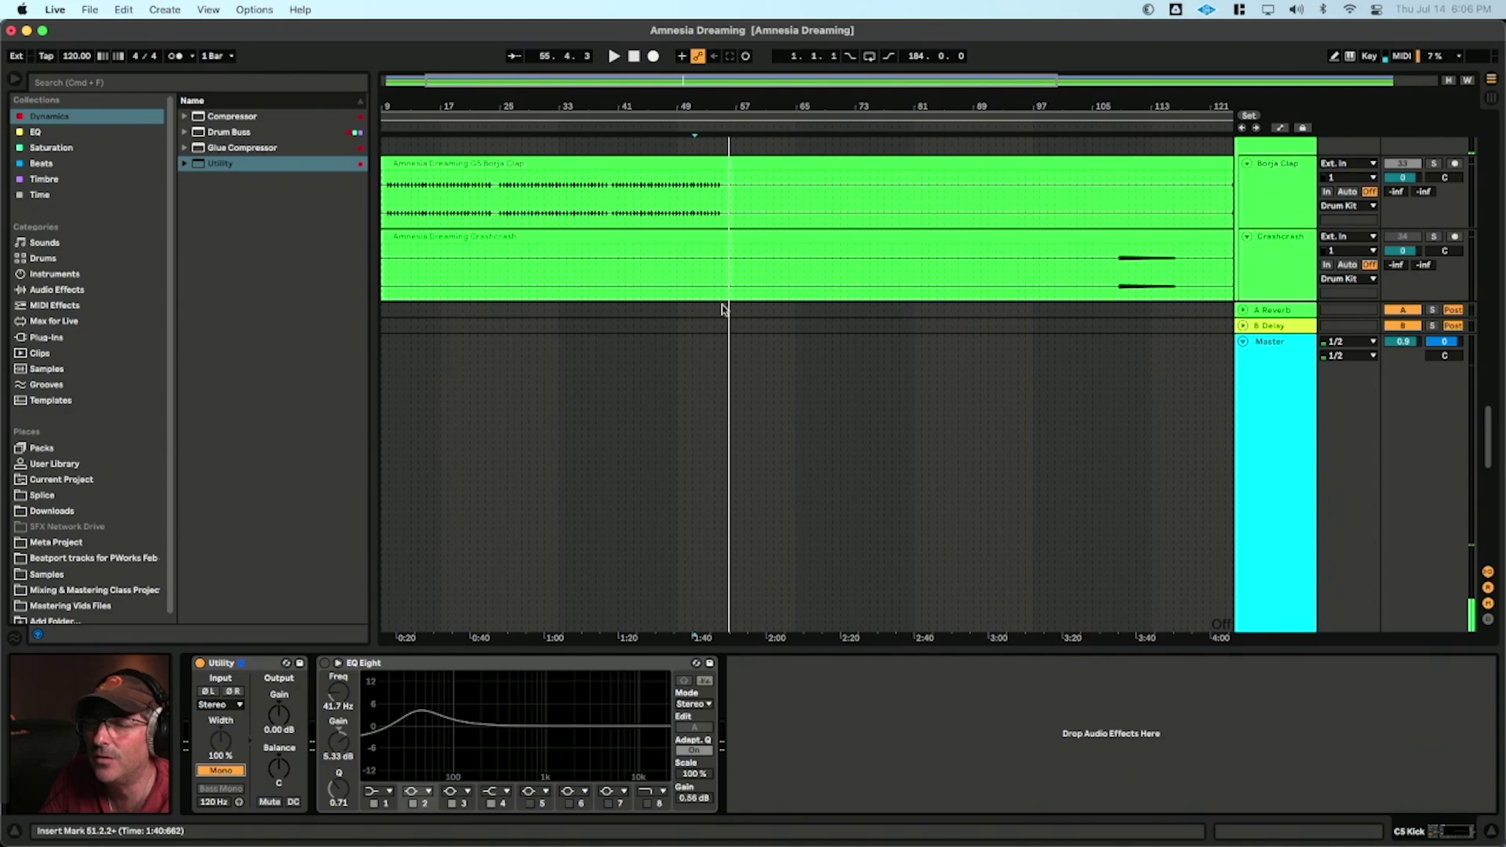
- Zoom out and play the drums twice from bar 30
{"action": "left_click_drag", "start_coordinate": [601, 104], "coordinate": [595, 92]}
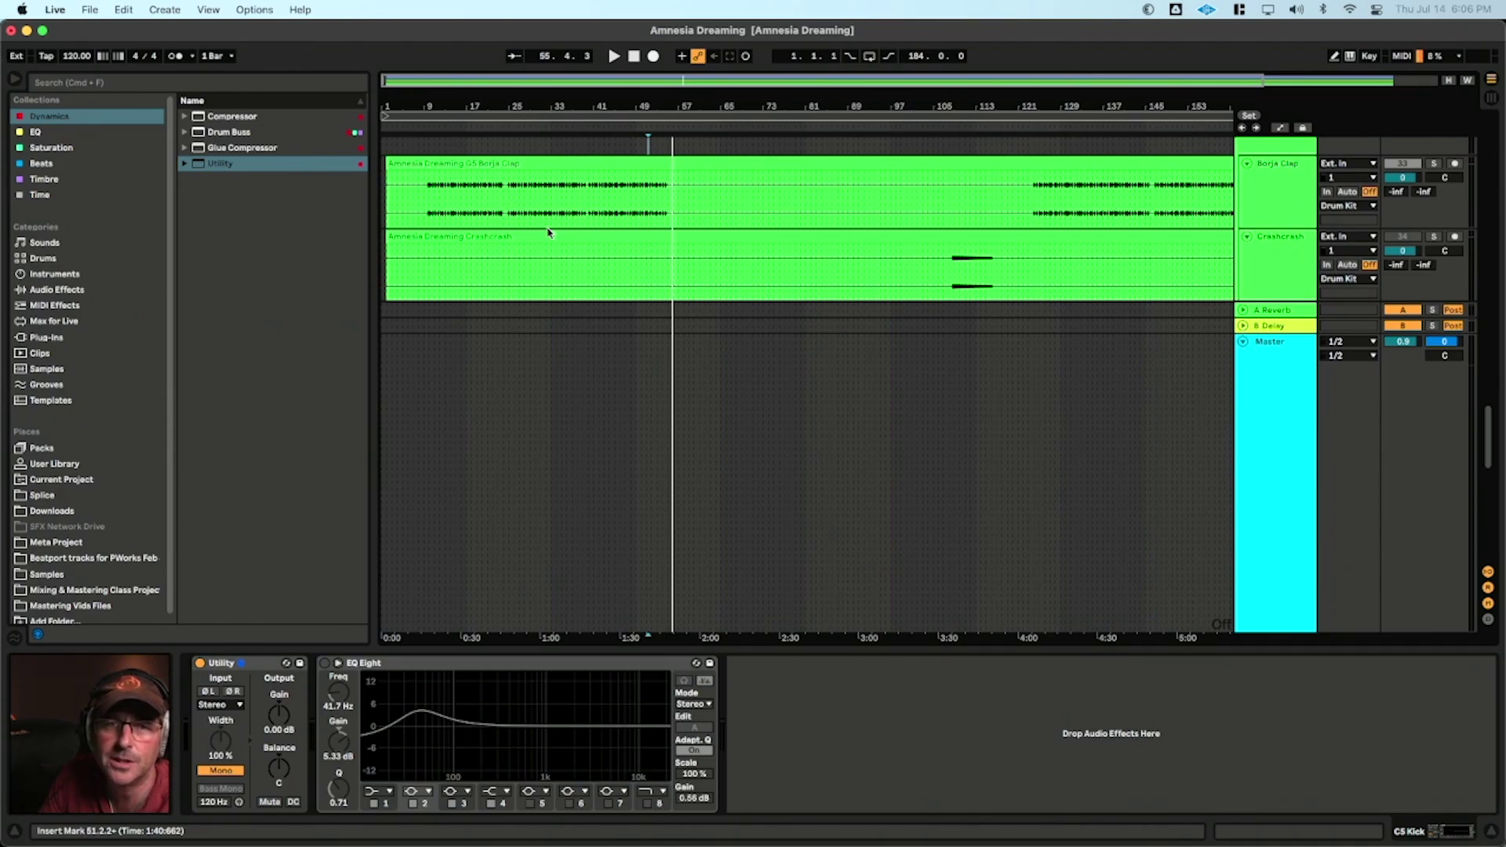
{"action": "left_click", "coordinate": [538, 147]}
{"action": "key", "text": "space"}
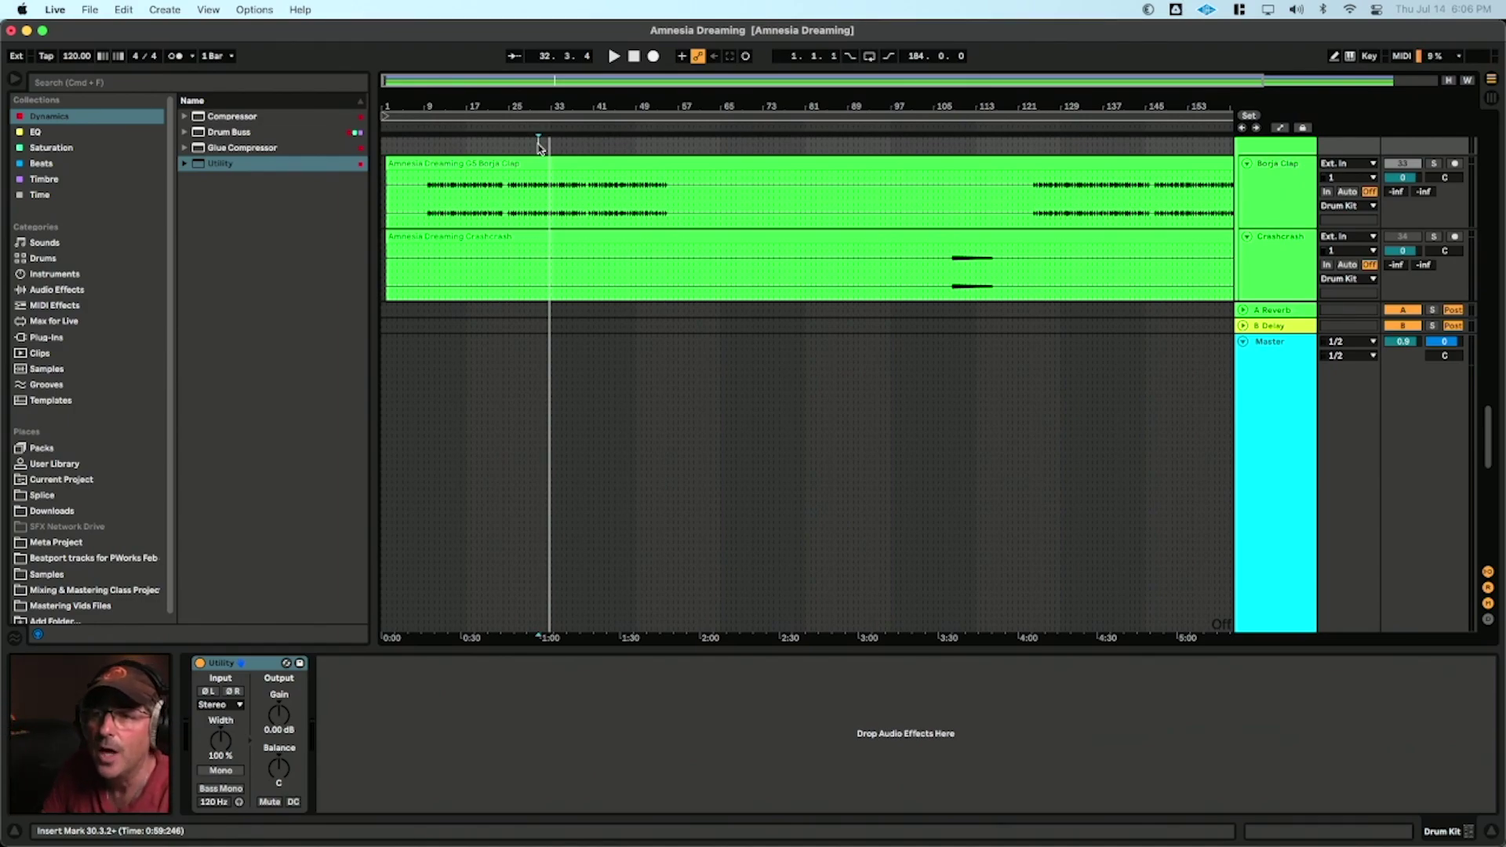
{"action": "left_click", "coordinate": [534, 146]}
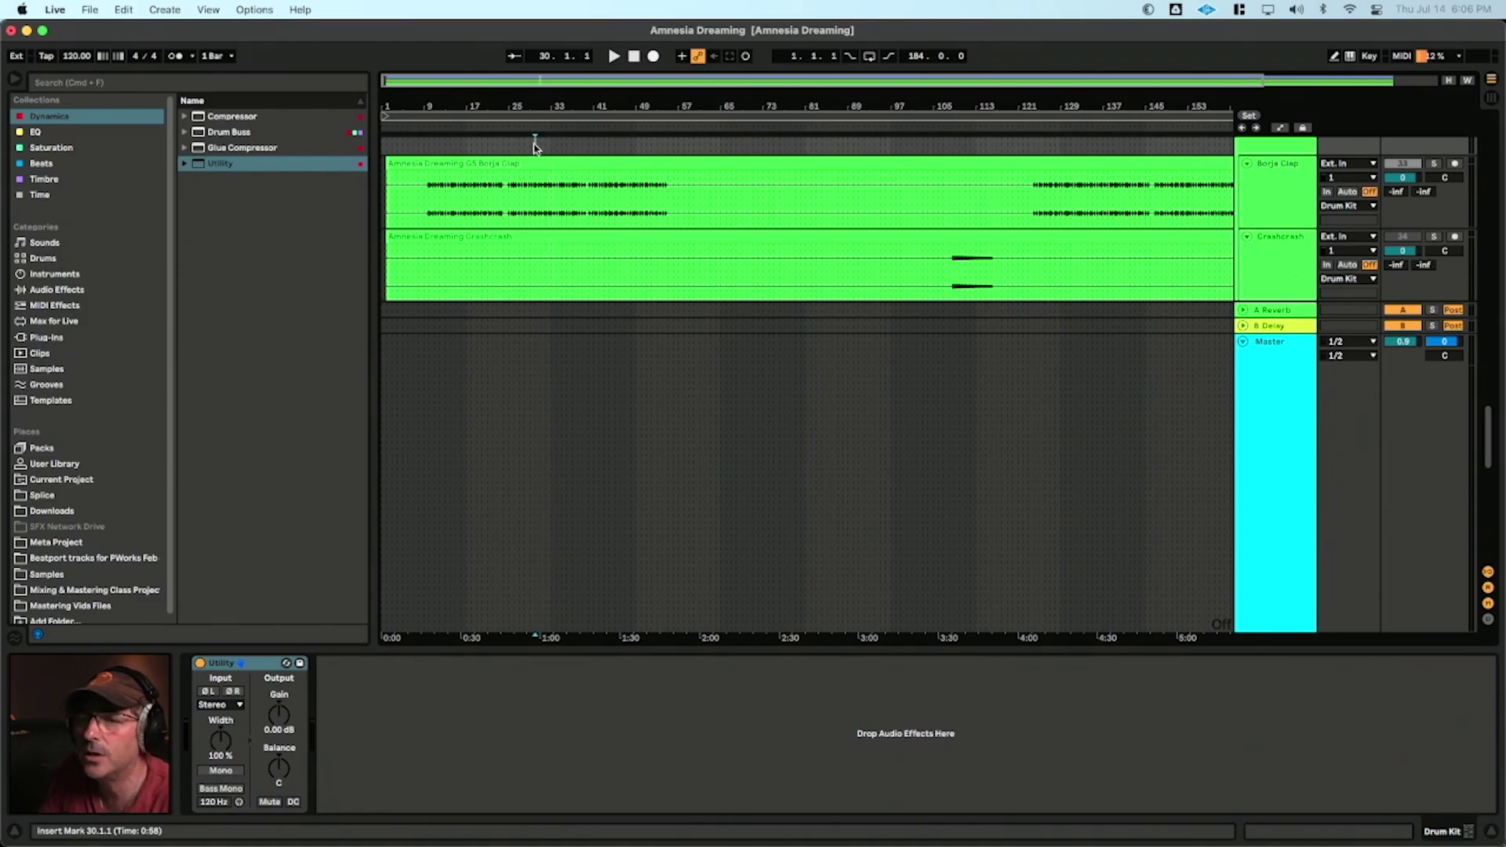
{"action": "key", "text": "space"}
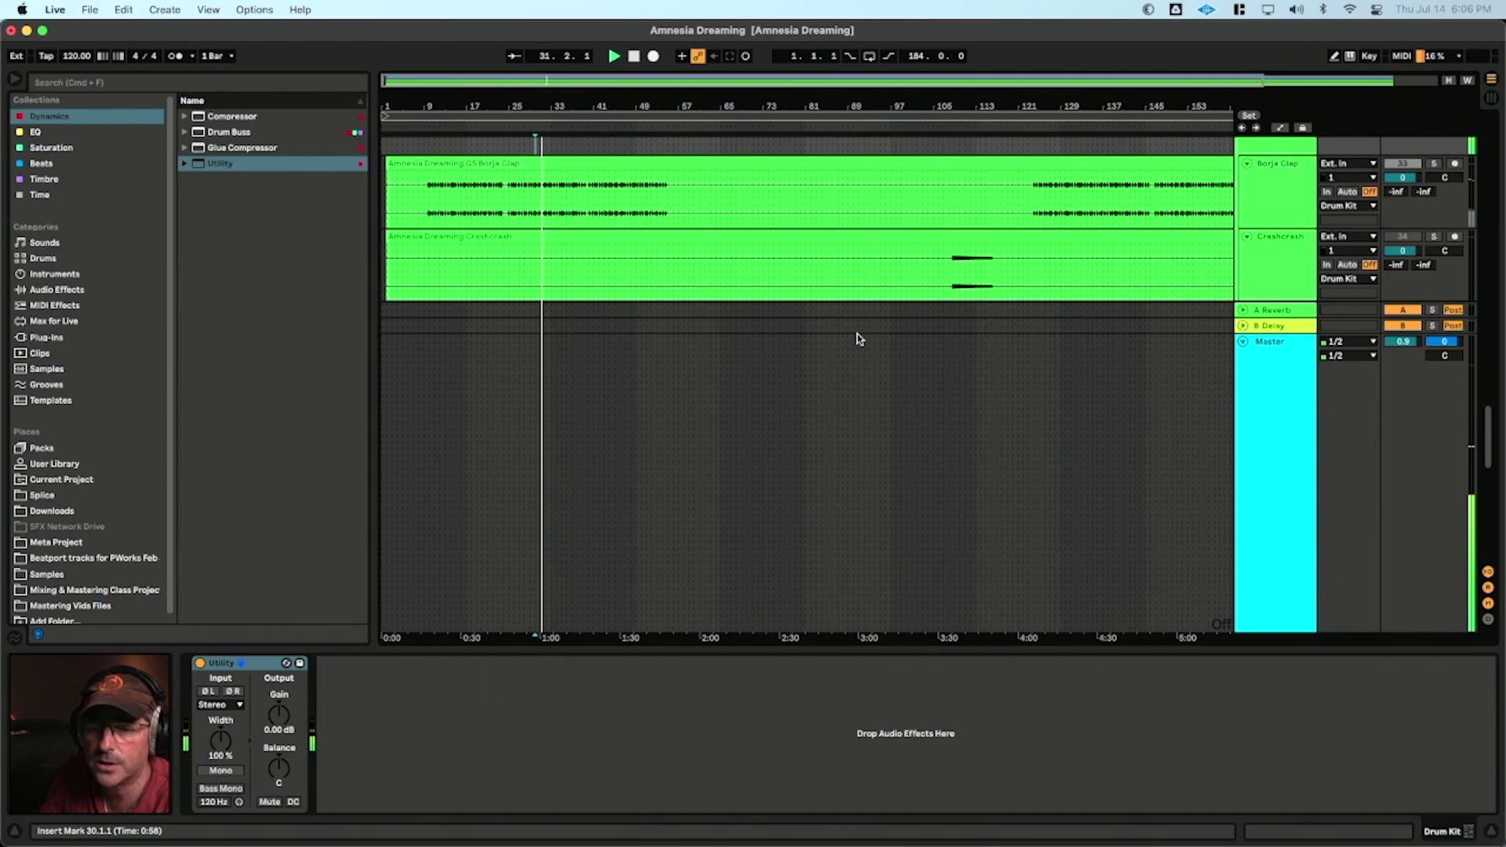
- Scroll up to the Bass group and solo it
{"action": "scroll", "coordinate": [859, 338], "scroll_direction": "up", "scroll_amount": 3}
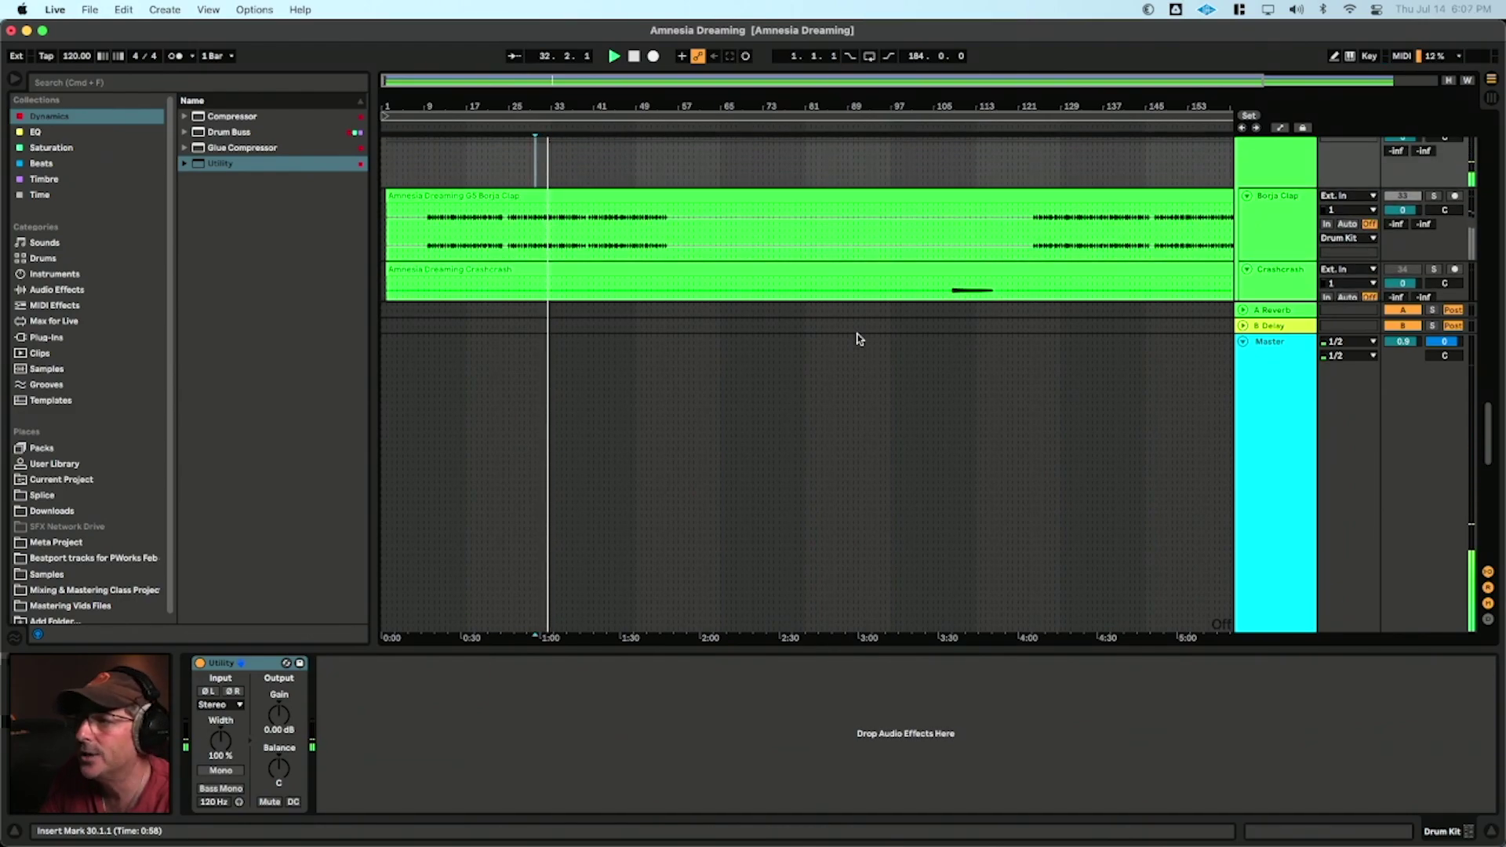
{"action": "scroll", "coordinate": [1033, 323], "scroll_direction": "up", "scroll_amount": 5}
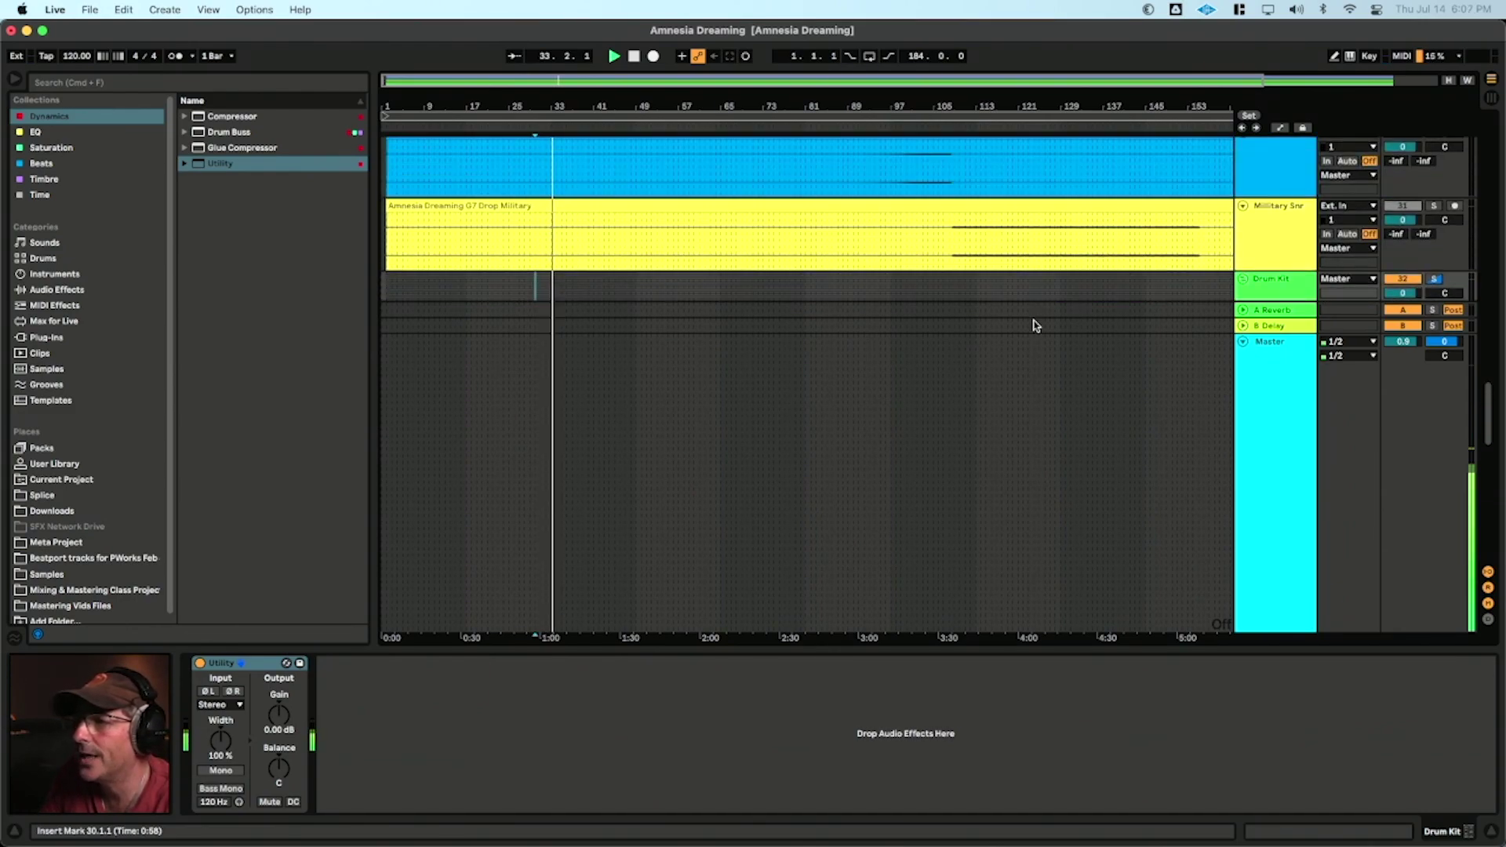
{"action": "scroll", "coordinate": [1035, 325], "scroll_direction": "up", "scroll_amount": 6}
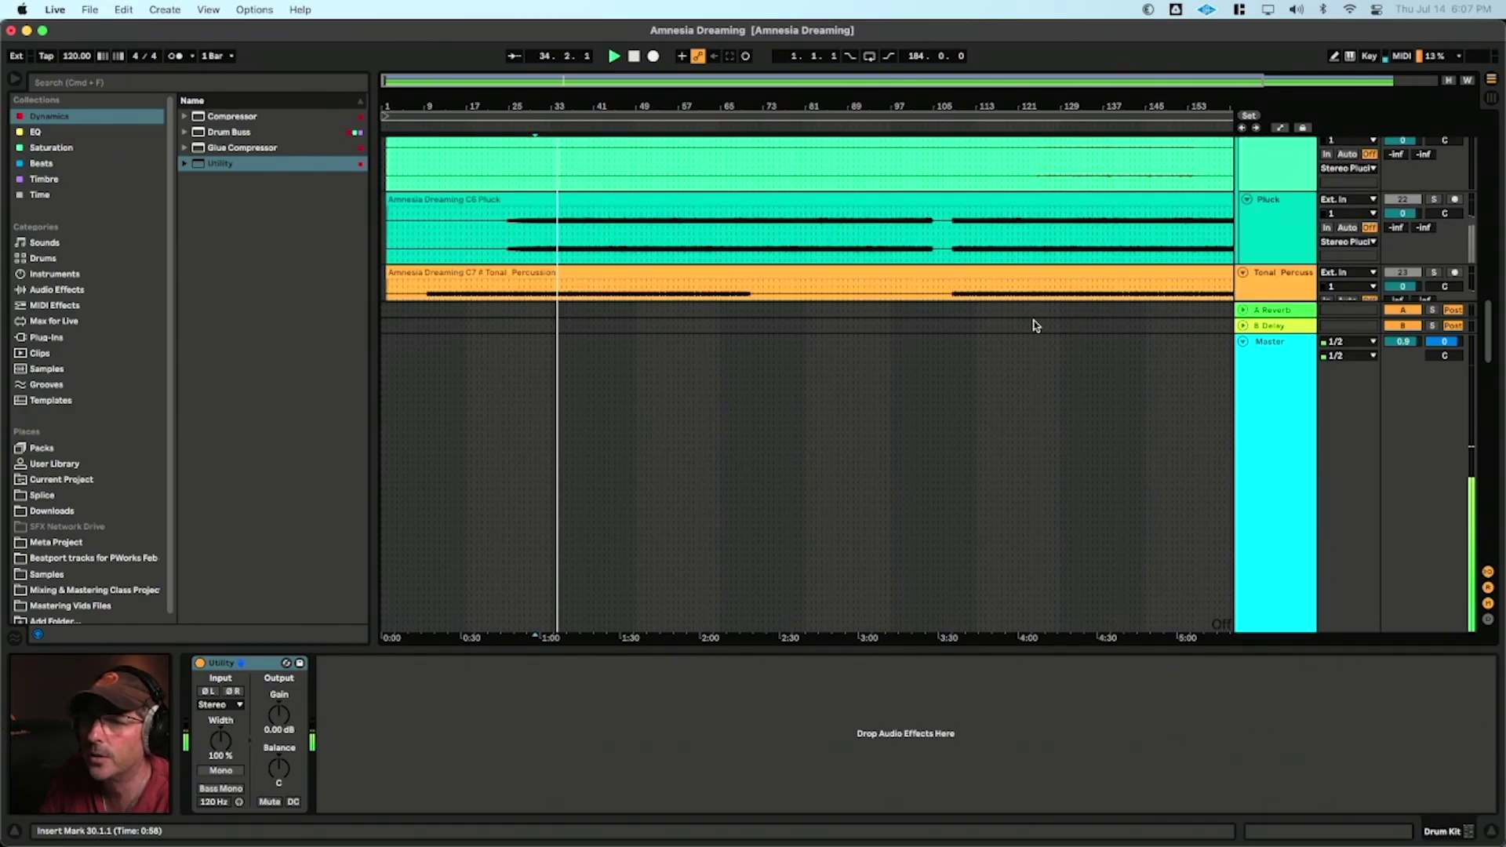
{"action": "scroll", "coordinate": [1035, 325], "scroll_direction": "up", "scroll_amount": 8}
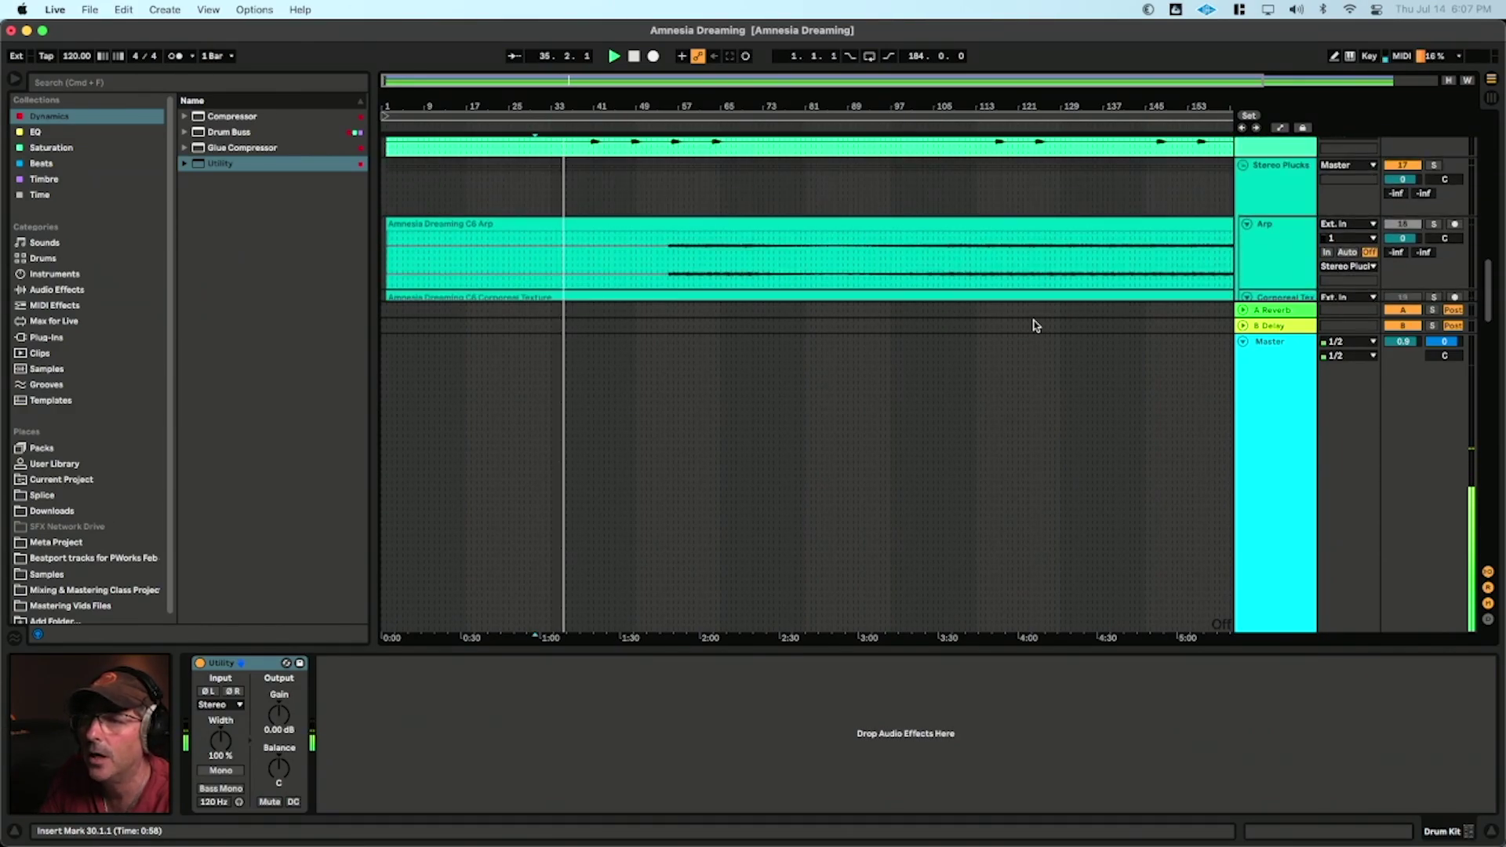
{"action": "scroll", "coordinate": [1036, 325], "scroll_direction": "up", "scroll_amount": 6}
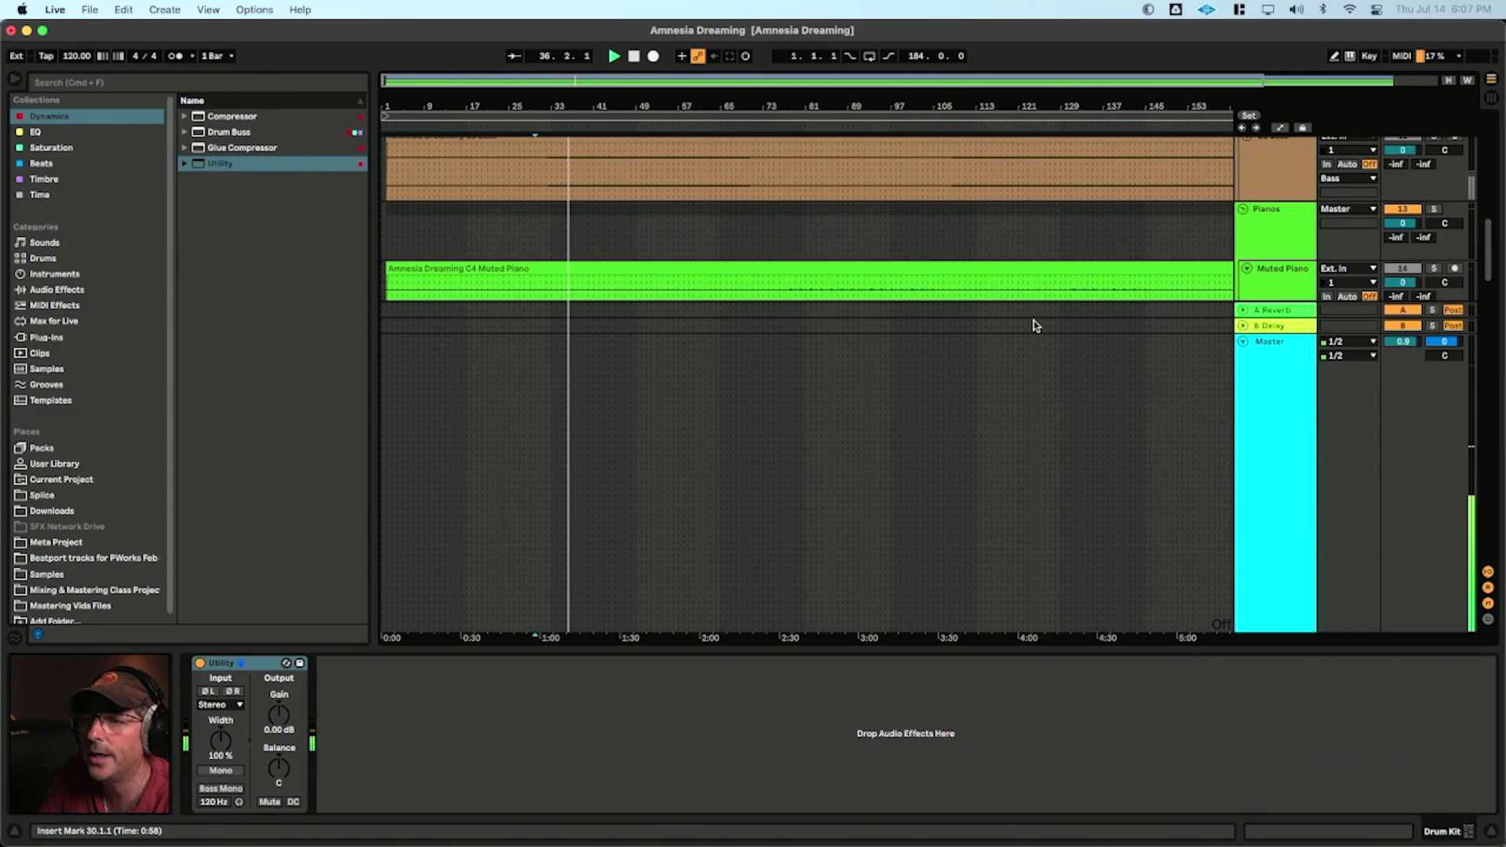
{"action": "scroll", "coordinate": [1036, 325], "scroll_direction": "up", "scroll_amount": 6}
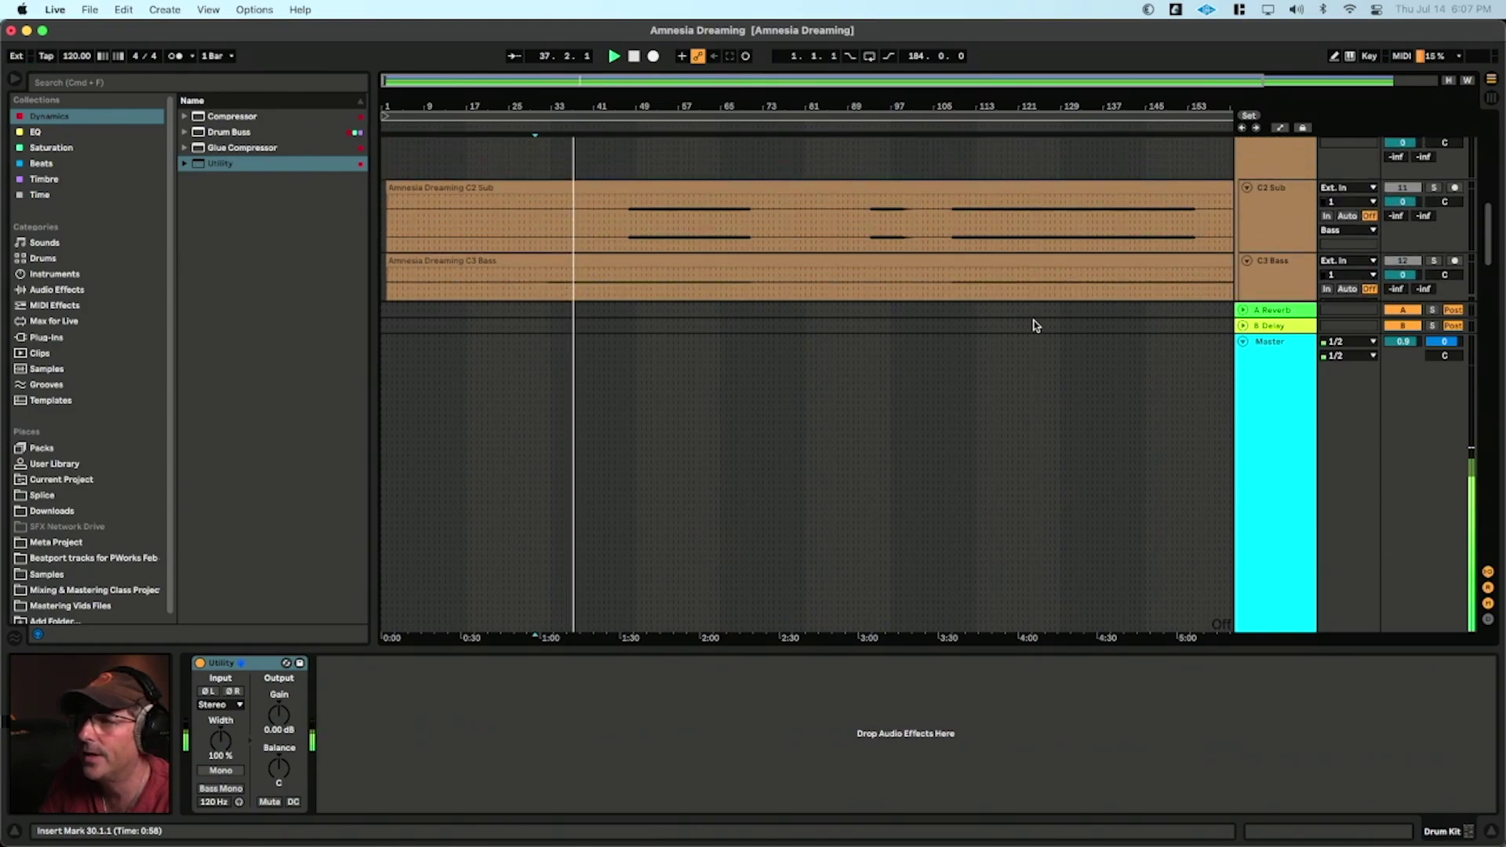
{"action": "left_click", "coordinate": [1434, 155]}
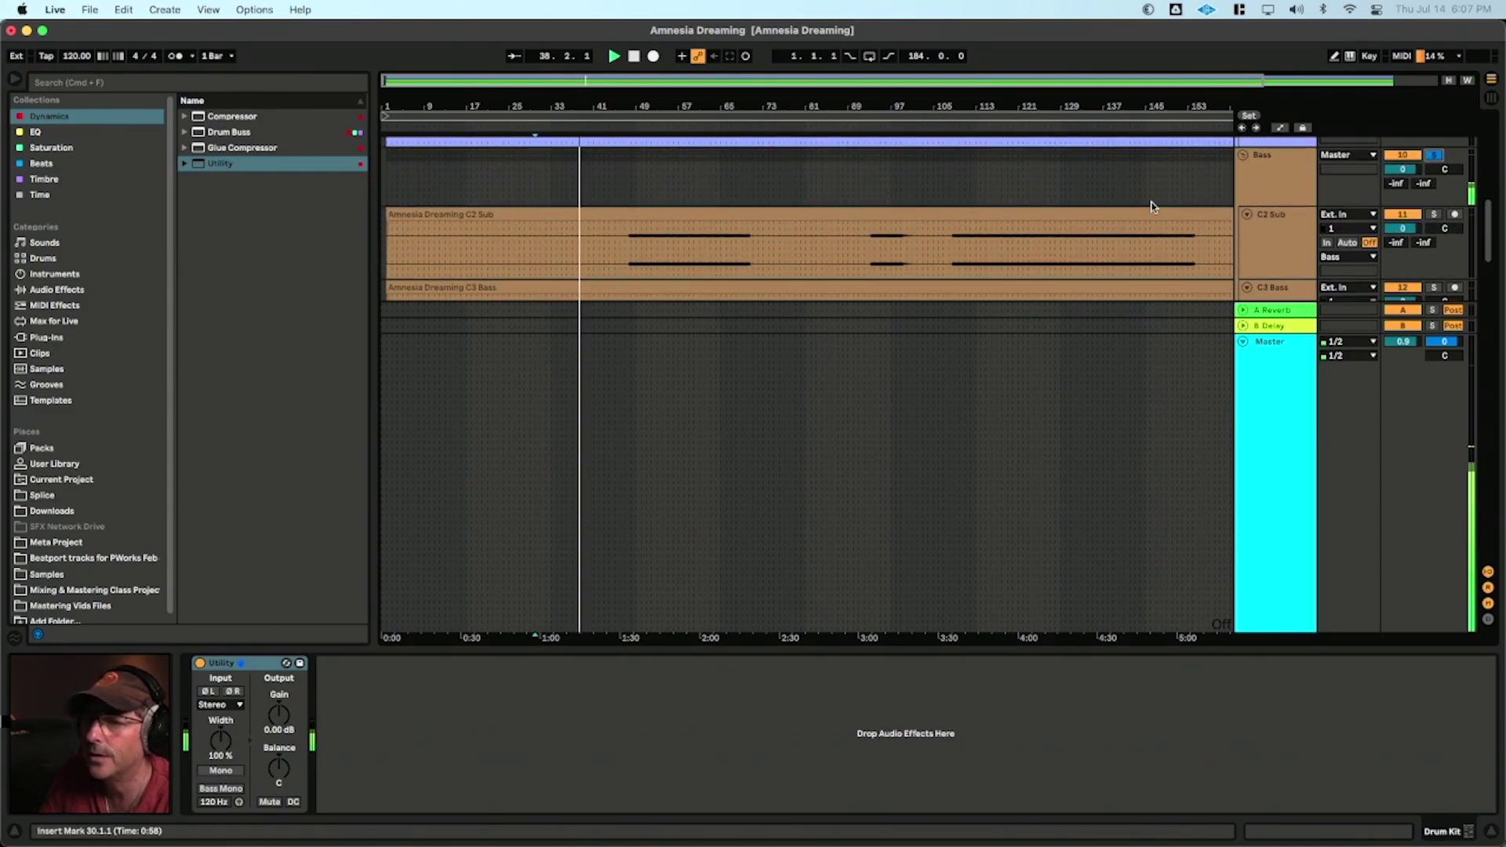
{"action": "scroll", "coordinate": [697, 255], "scroll_direction": "down", "scroll_amount": 3}
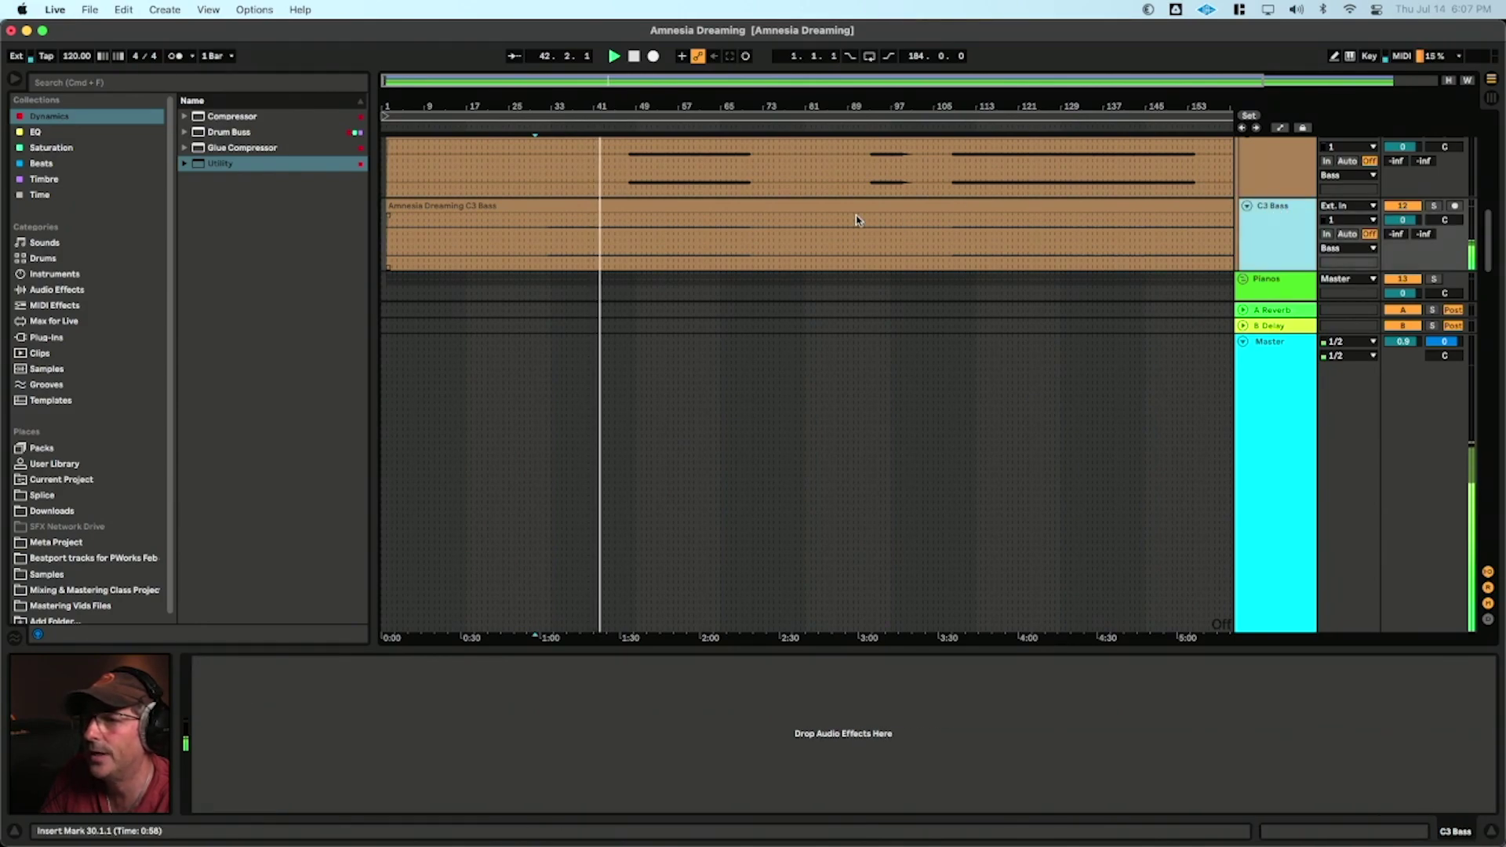
- Raise the C3 Bass clip gain to 9.86 dB and open the Master's Insight 2 meter
{"action": "double_click", "coordinate": [854, 218]}
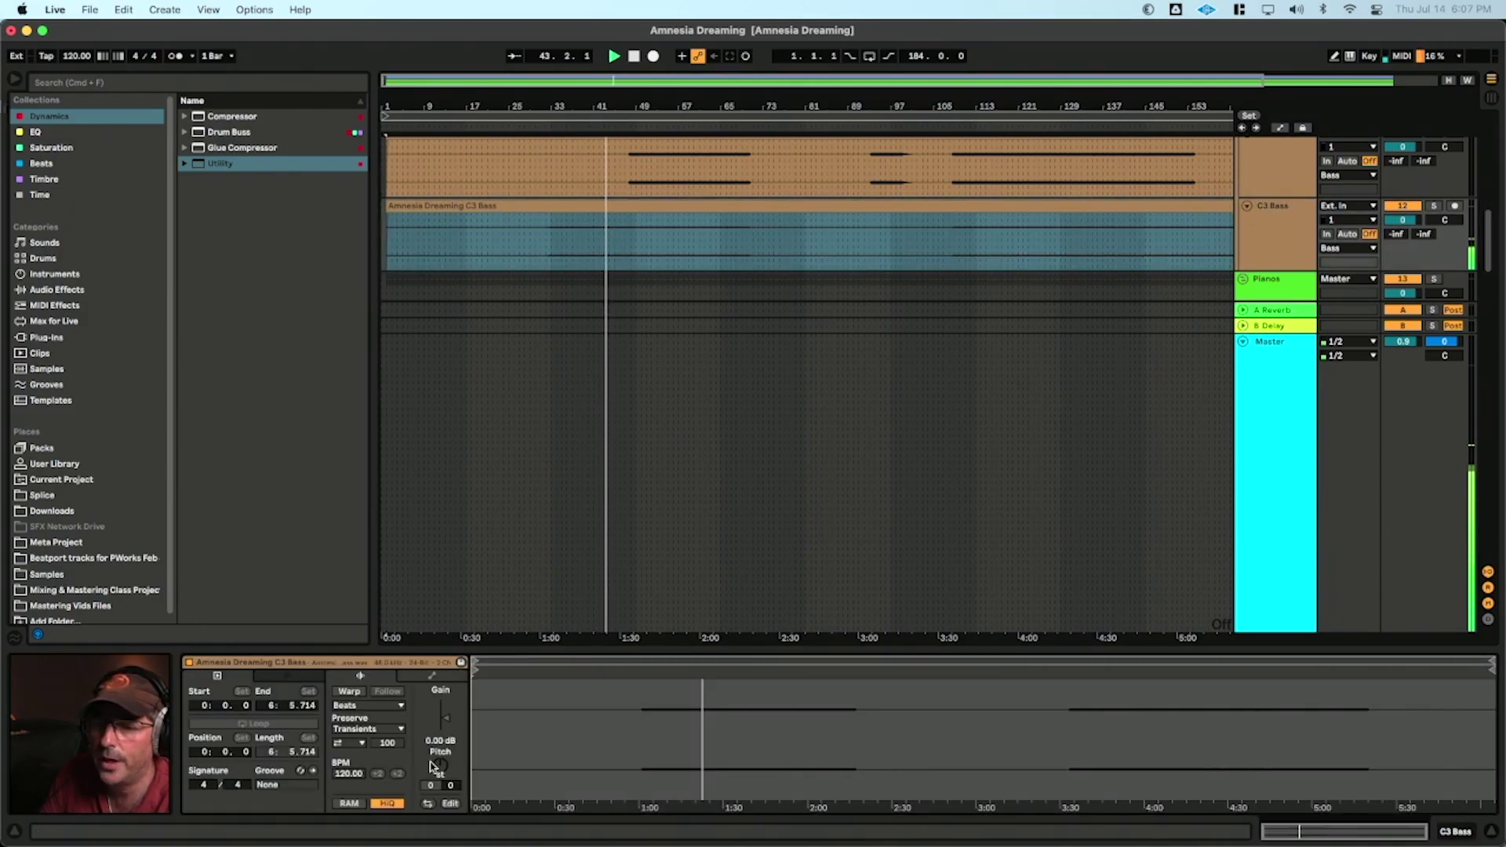
{"action": "left_click", "coordinate": [446, 717]}
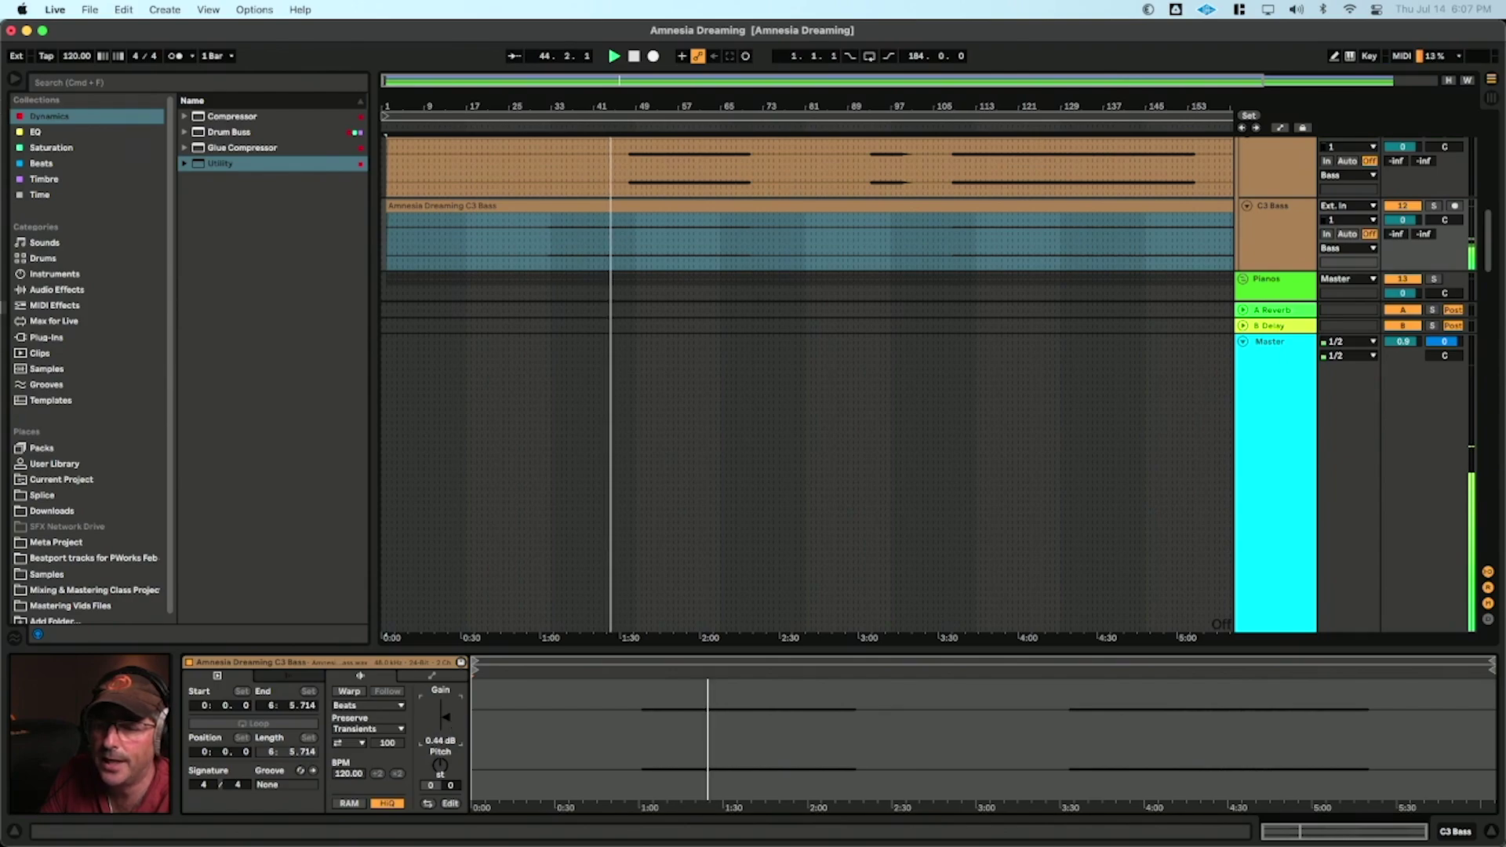
{"action": "left_click_drag", "start_coordinate": [446, 718], "coordinate": [445, 686]}
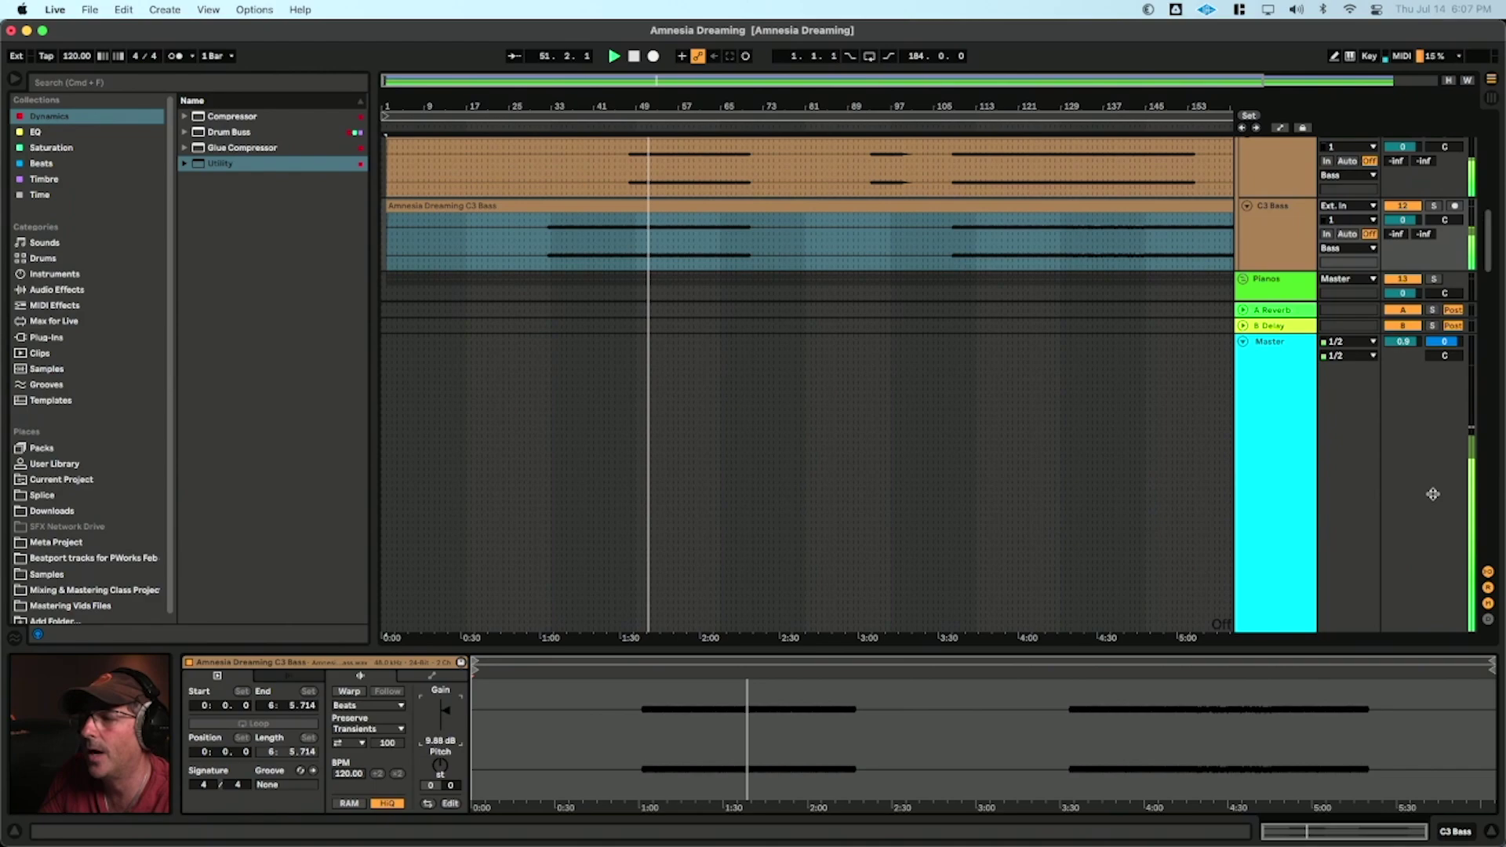
{"action": "left_click", "coordinate": [1282, 424]}
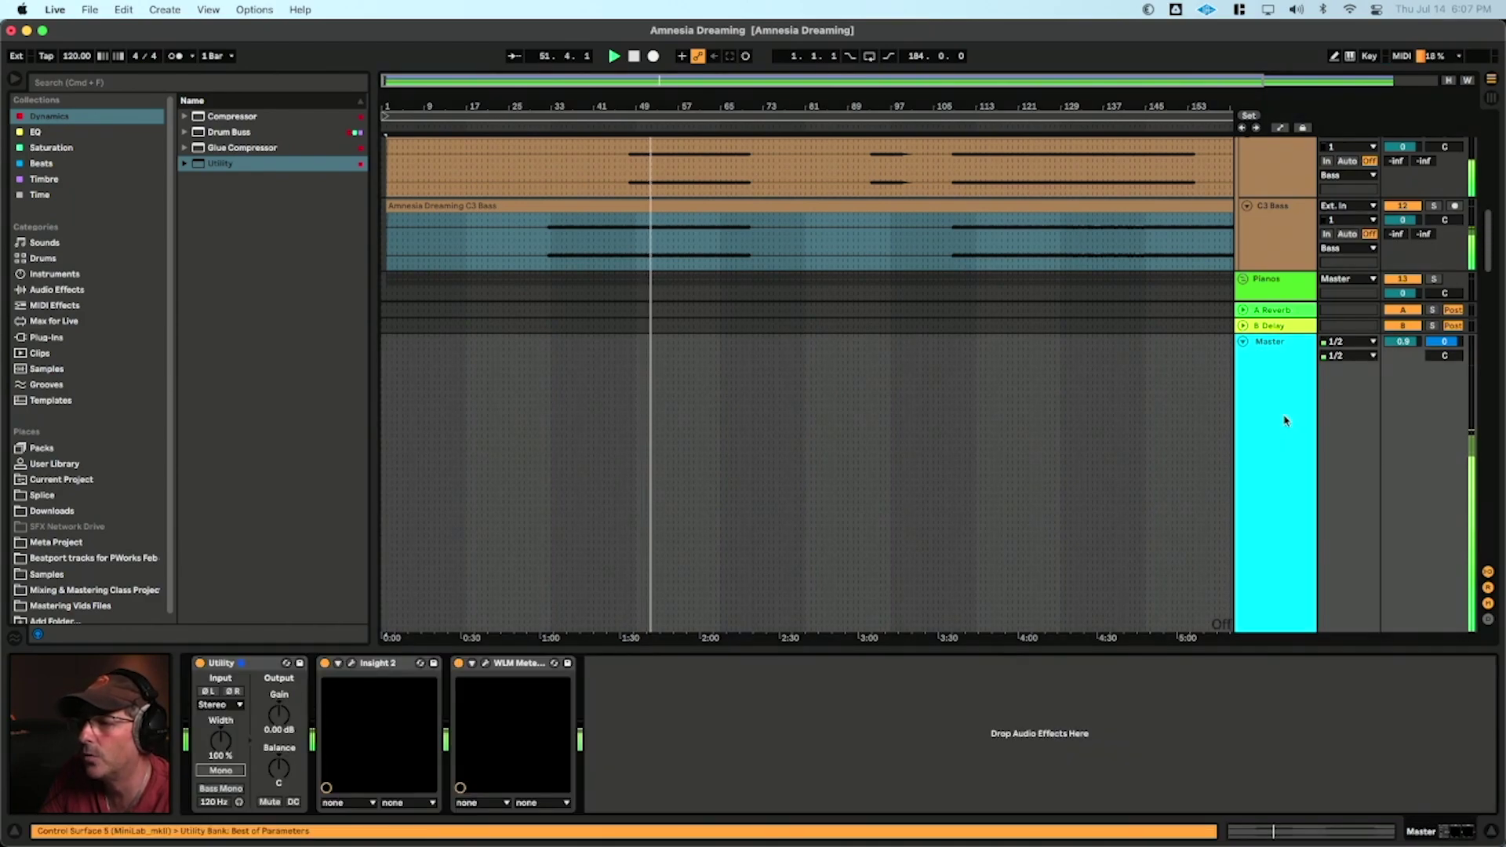
{"action": "left_click", "coordinate": [351, 664]}
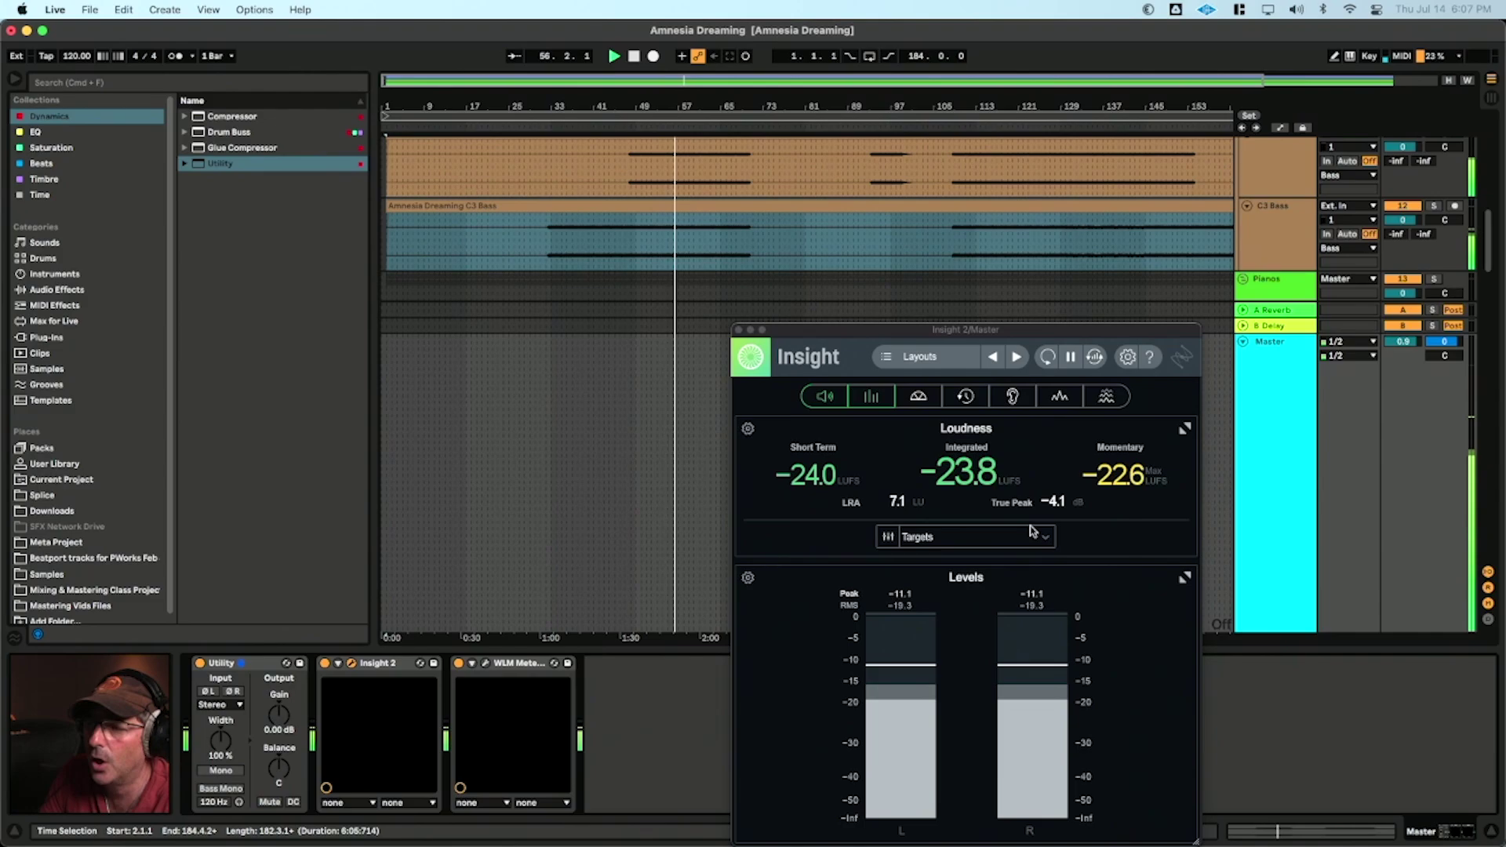
- Replay from bar 33 to meter about -26.6 LUFS integrated, then close Insight 2
{"action": "left_click", "coordinate": [1057, 508]}
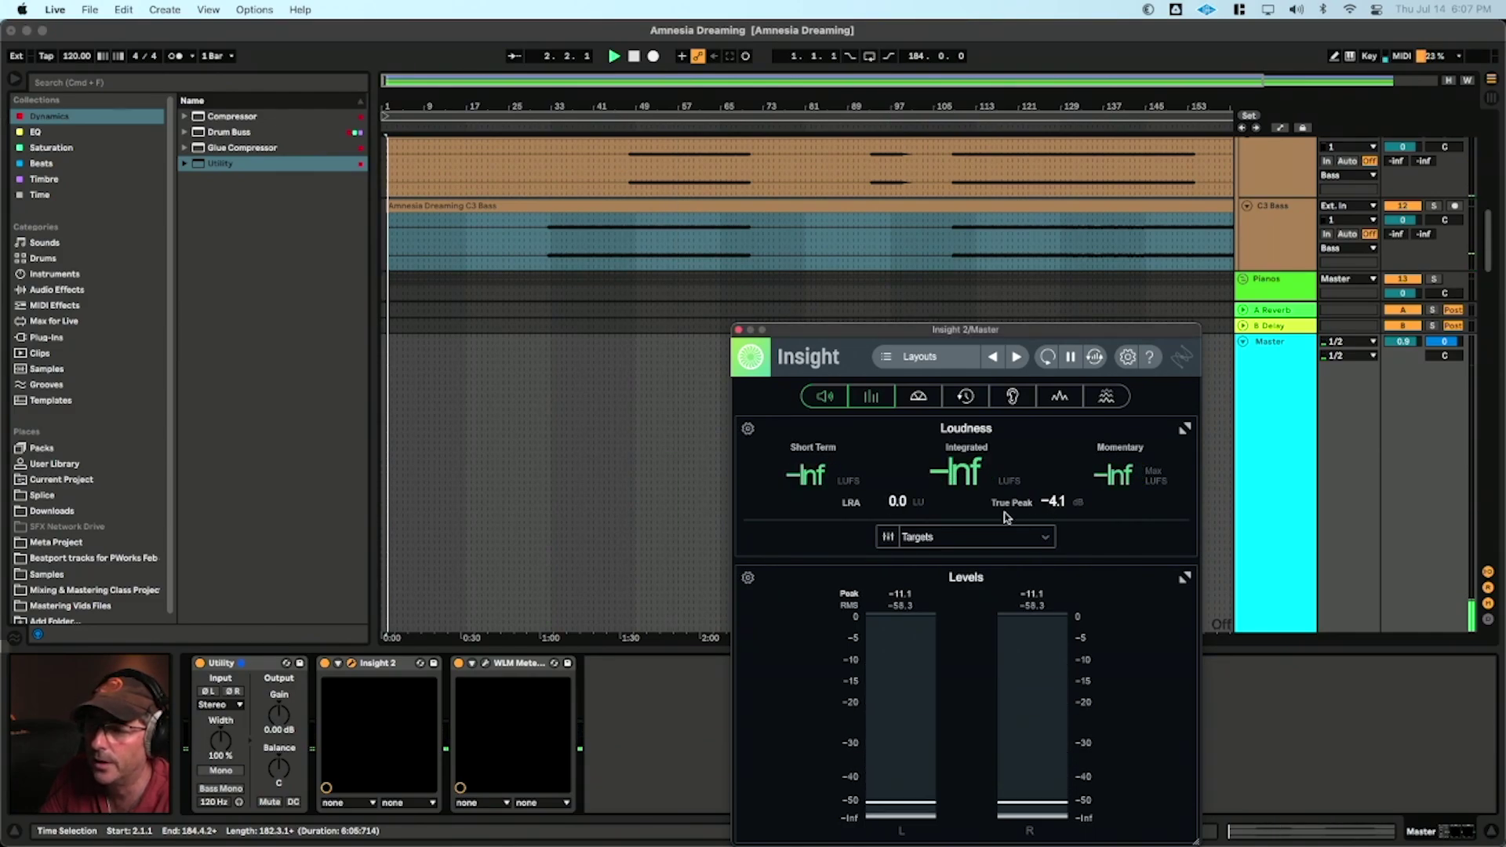
{"action": "key", "text": "space"}
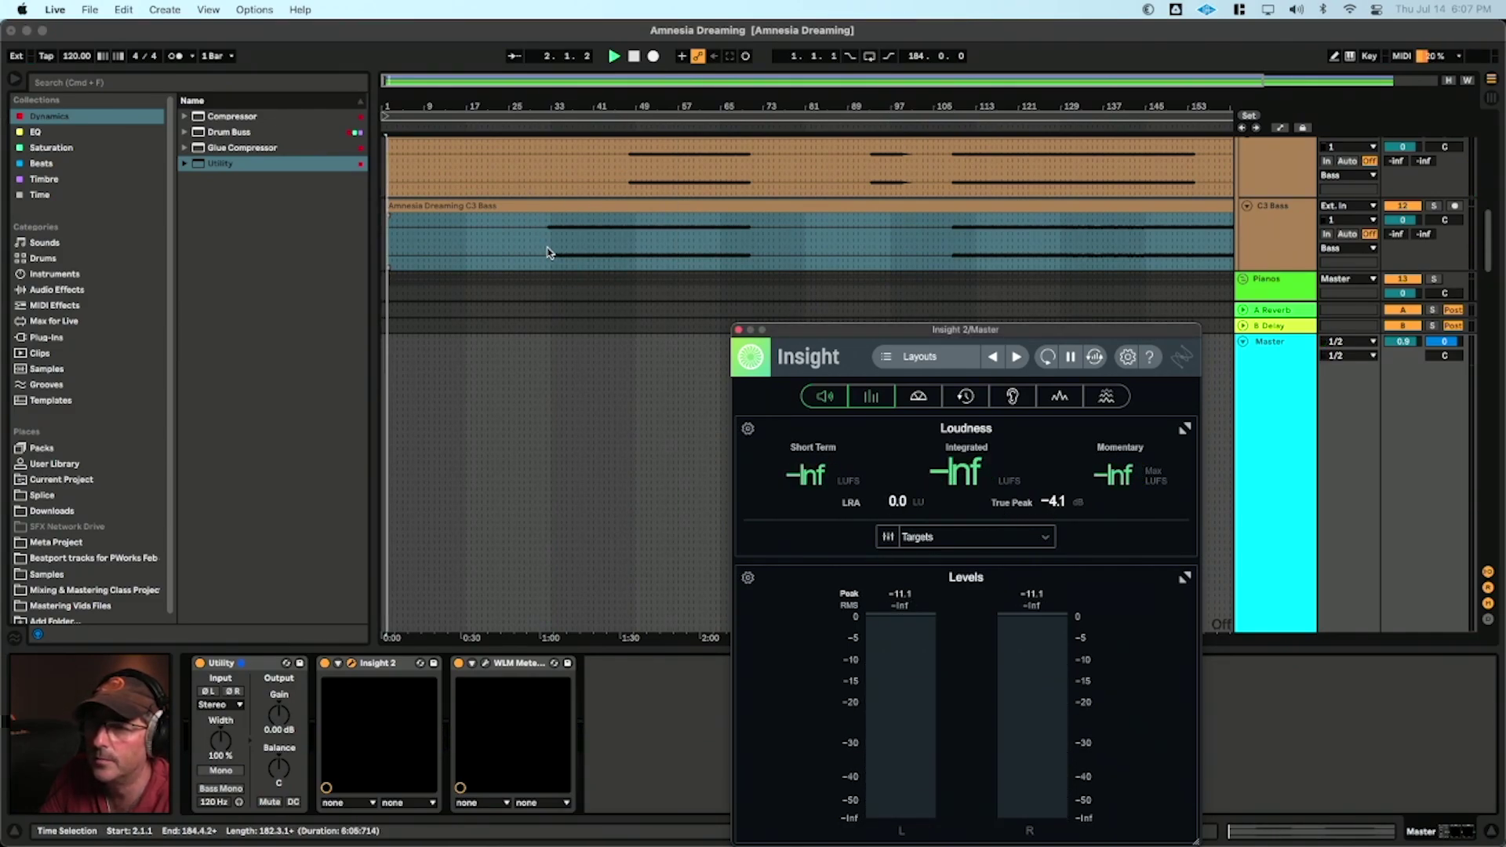
{"action": "left_click", "coordinate": [552, 235]}
{"action": "key", "text": "space"}
{"action": "left_click", "coordinate": [553, 235]}
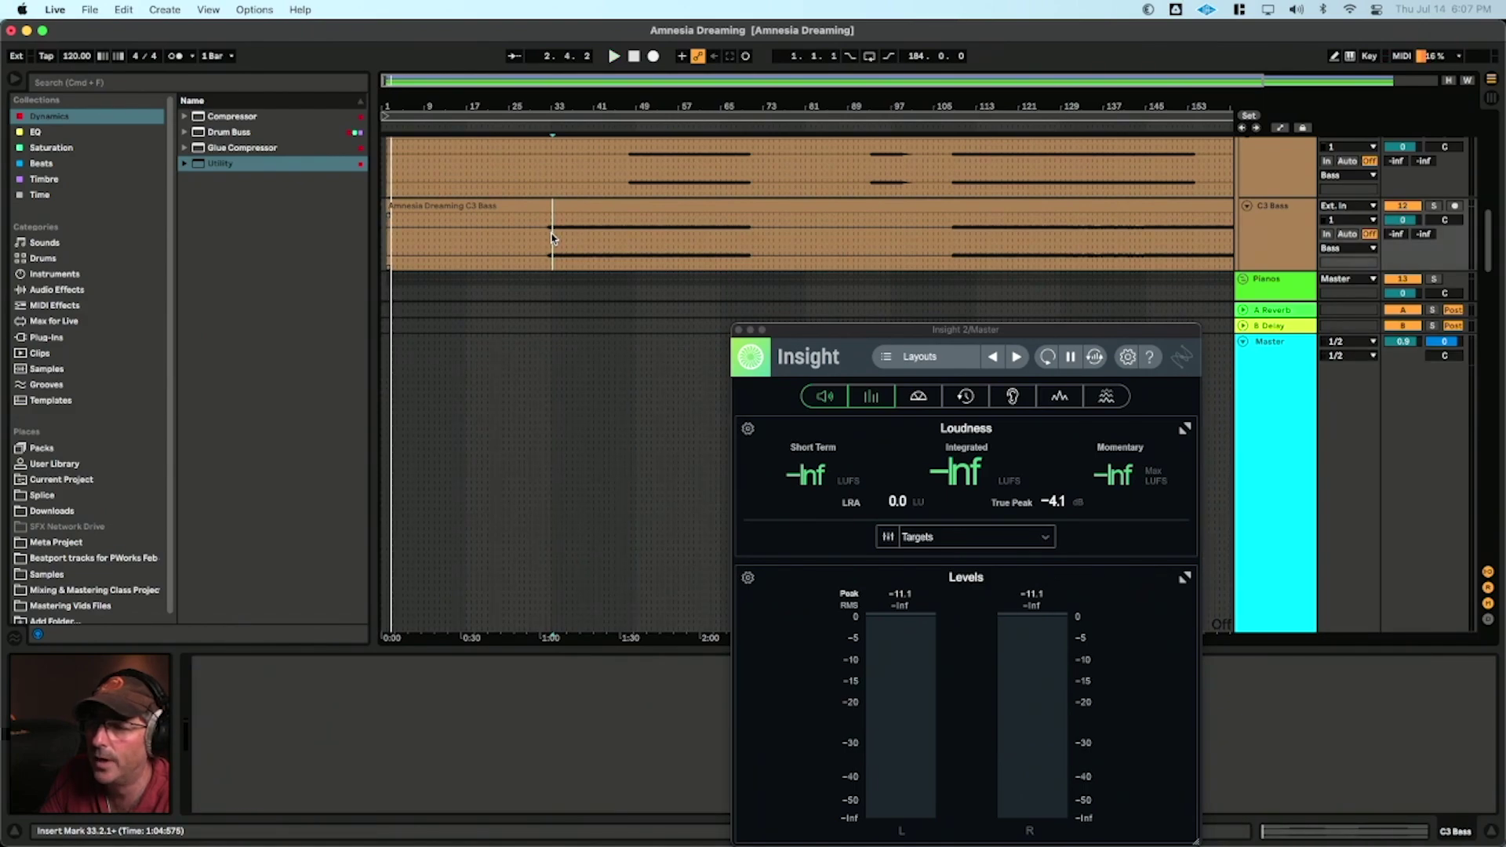
{"action": "key", "text": "space"}
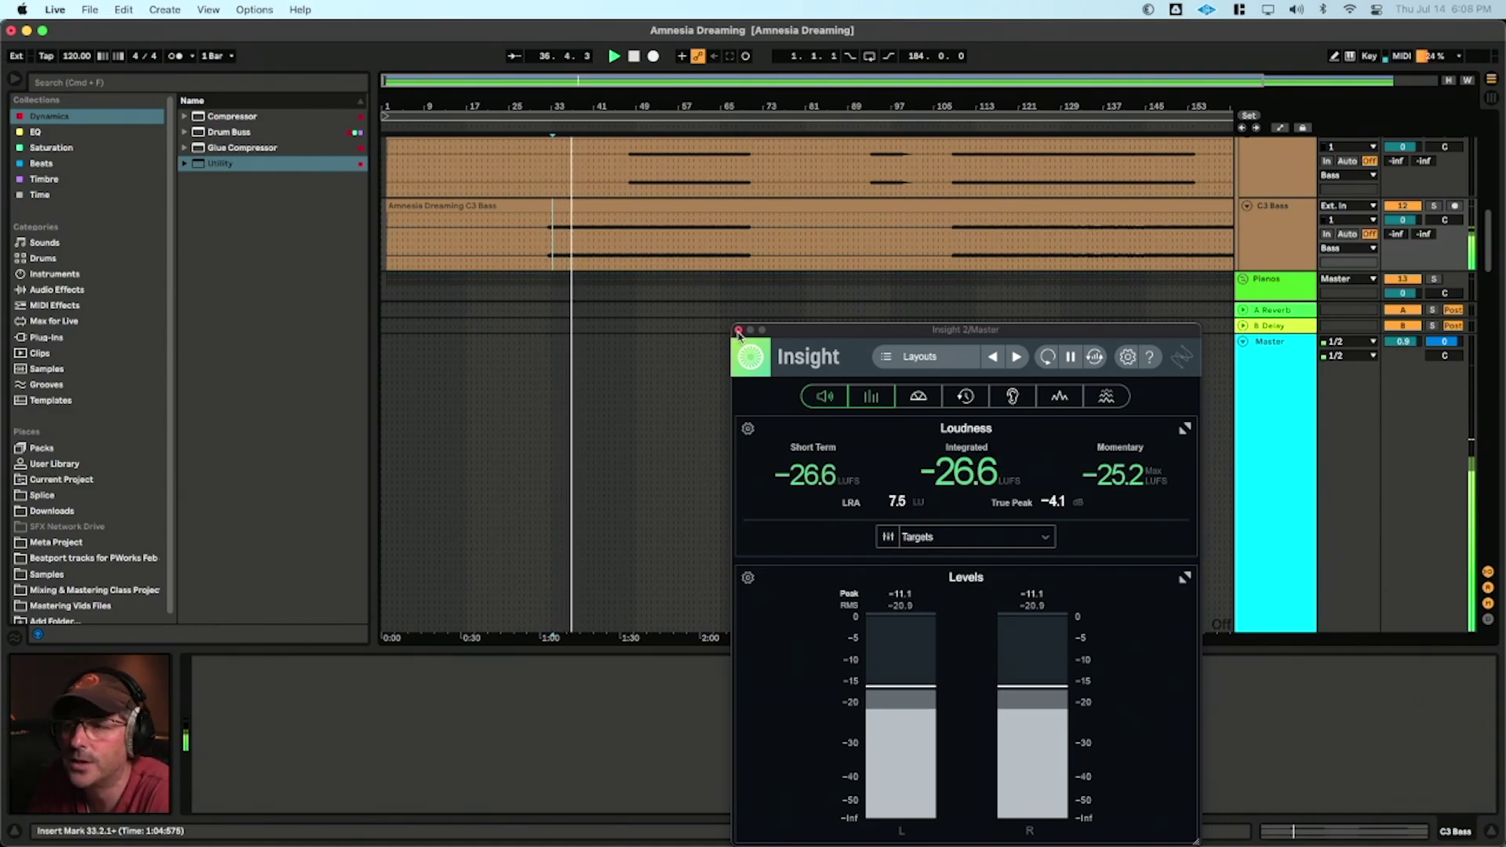
{"action": "left_click", "coordinate": [738, 330]}
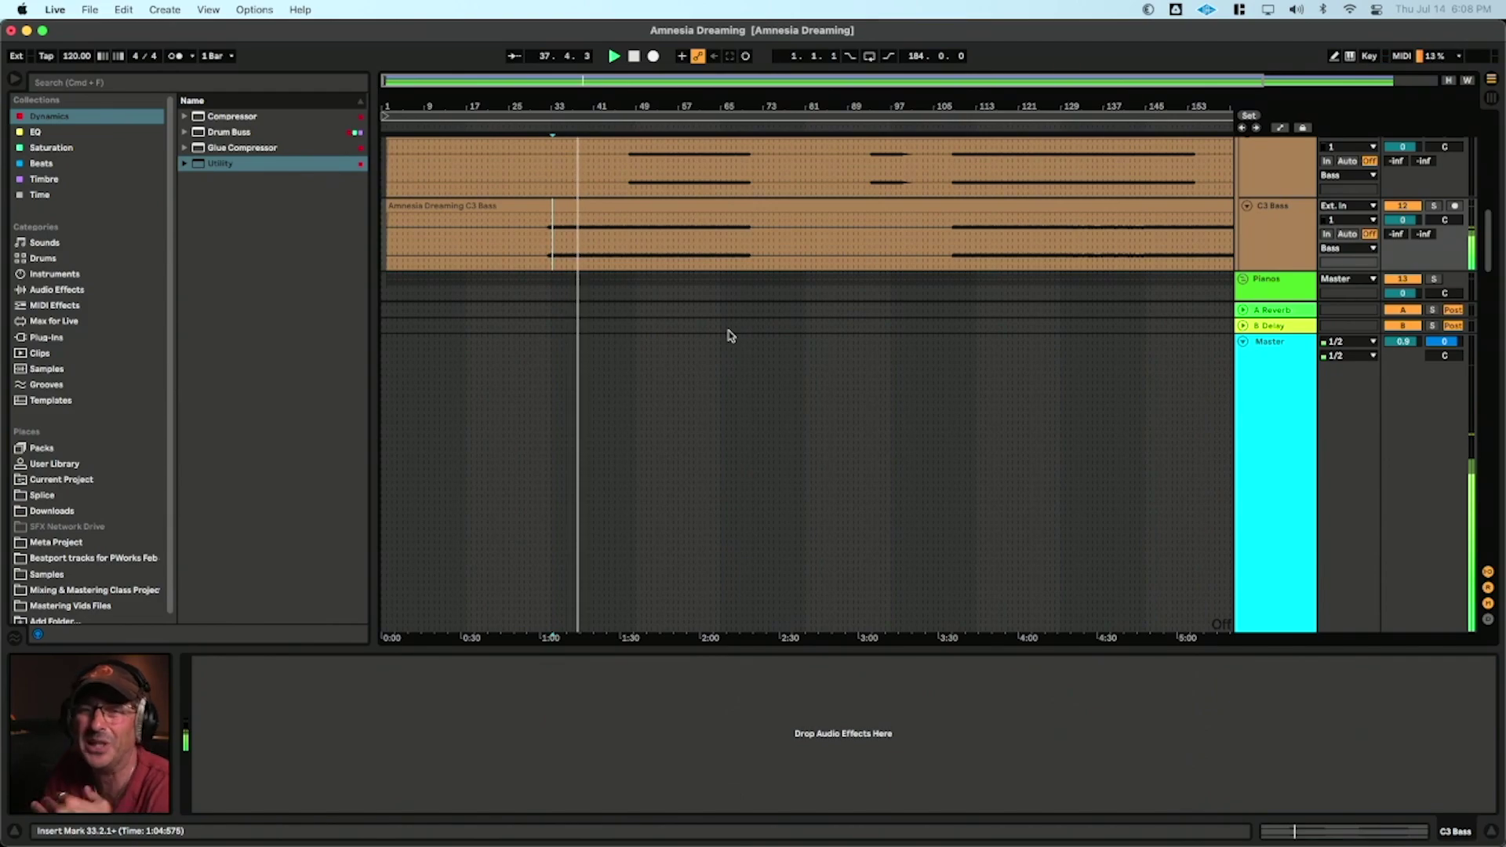
- Hide the browser, collapse the Master track, and scroll to the Military Snr and Drum Kit tracks
{"action": "scroll", "coordinate": [729, 338], "scroll_direction": "up", "scroll_amount": 5}
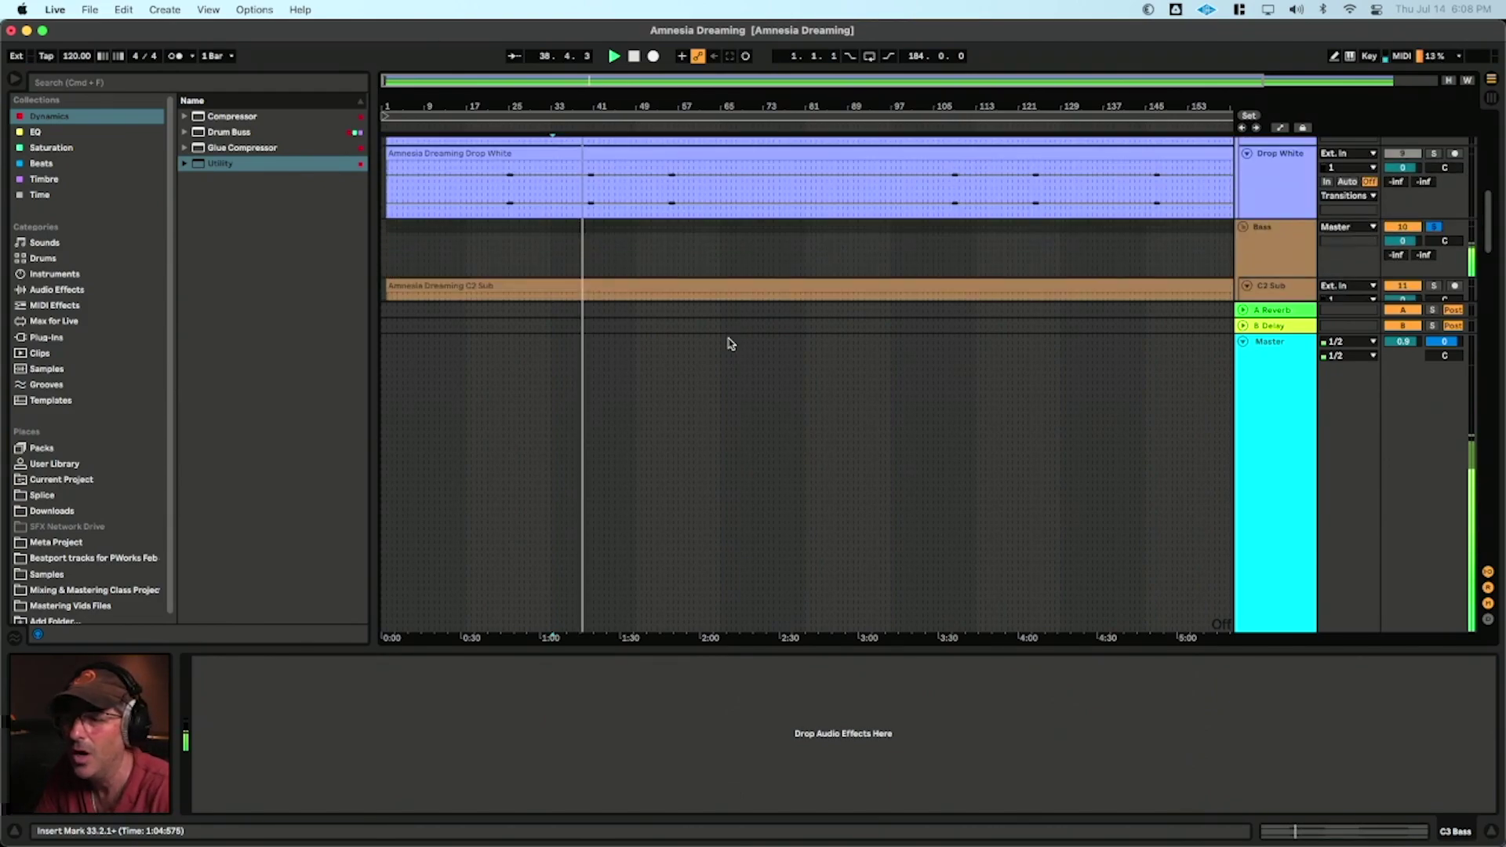
{"action": "scroll", "coordinate": [729, 341], "scroll_direction": "up", "scroll_amount": 1}
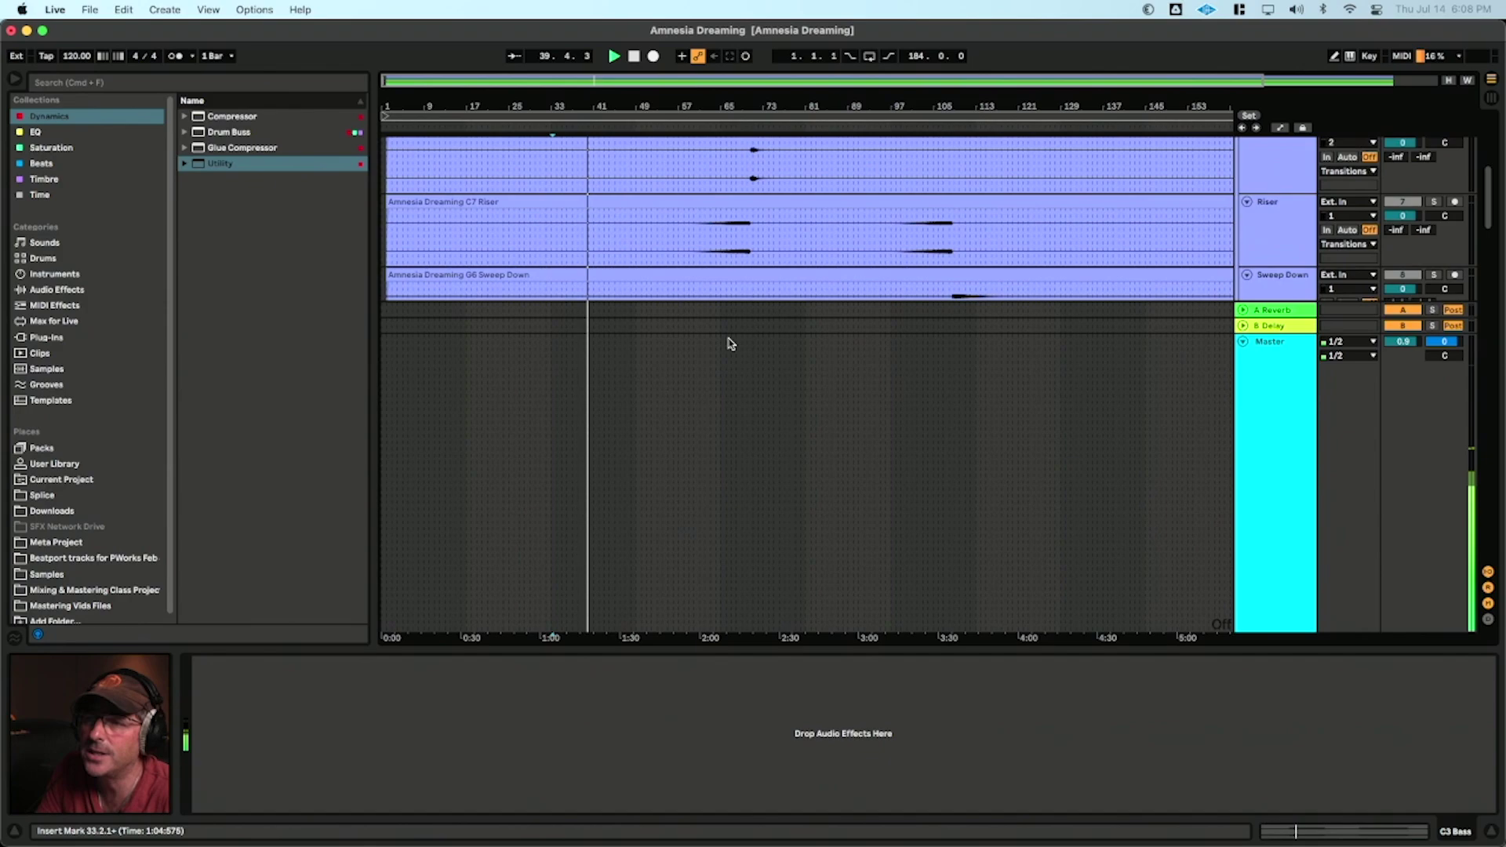
{"action": "left_click", "coordinate": [14, 82]}
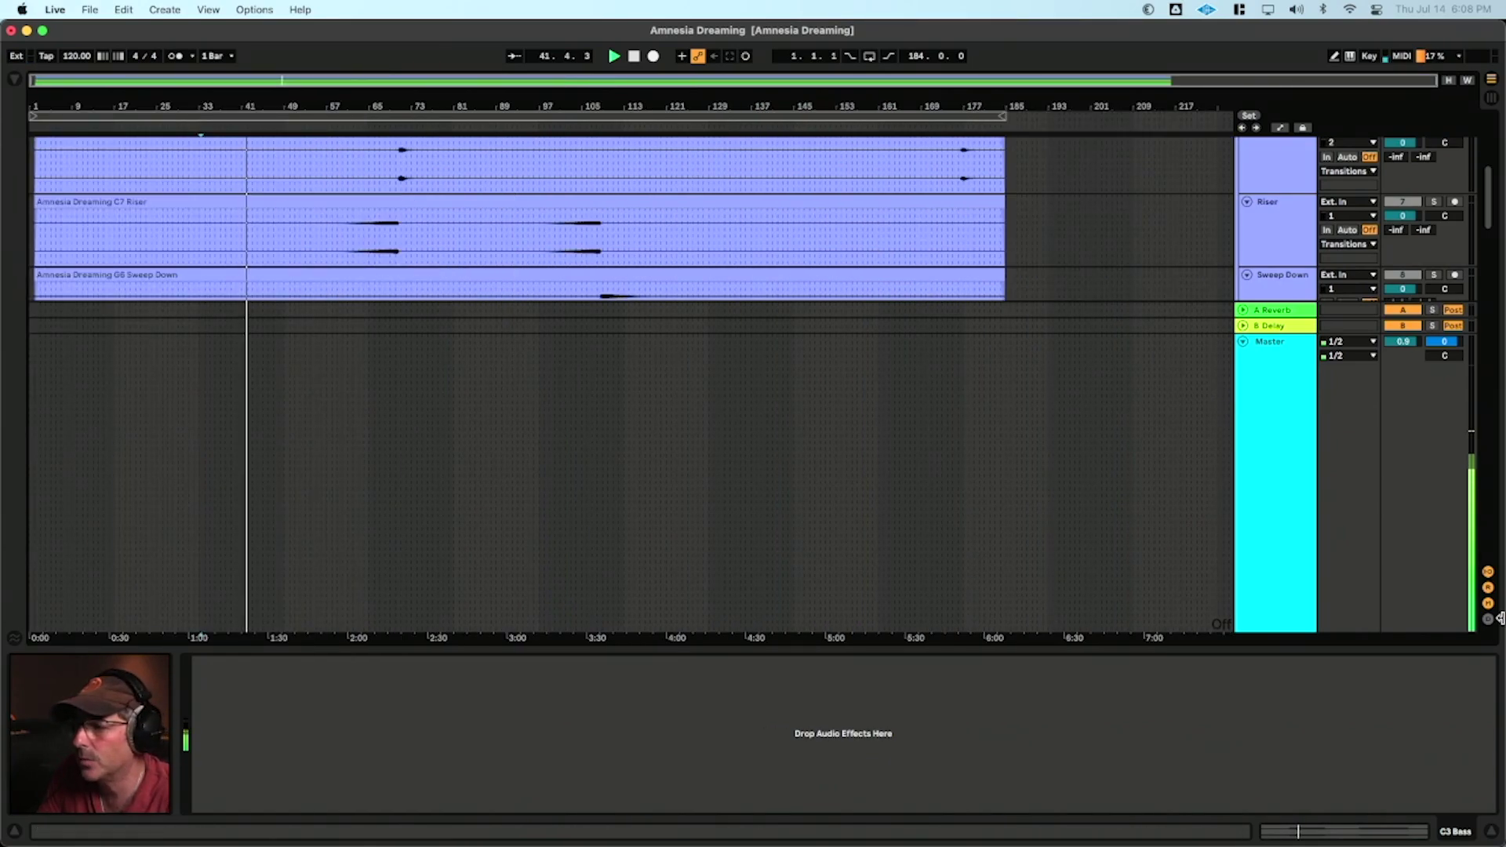
{"action": "left_click", "coordinate": [1242, 342]}
{"action": "scroll", "coordinate": [676, 451], "scroll_direction": "down", "scroll_amount": 10}
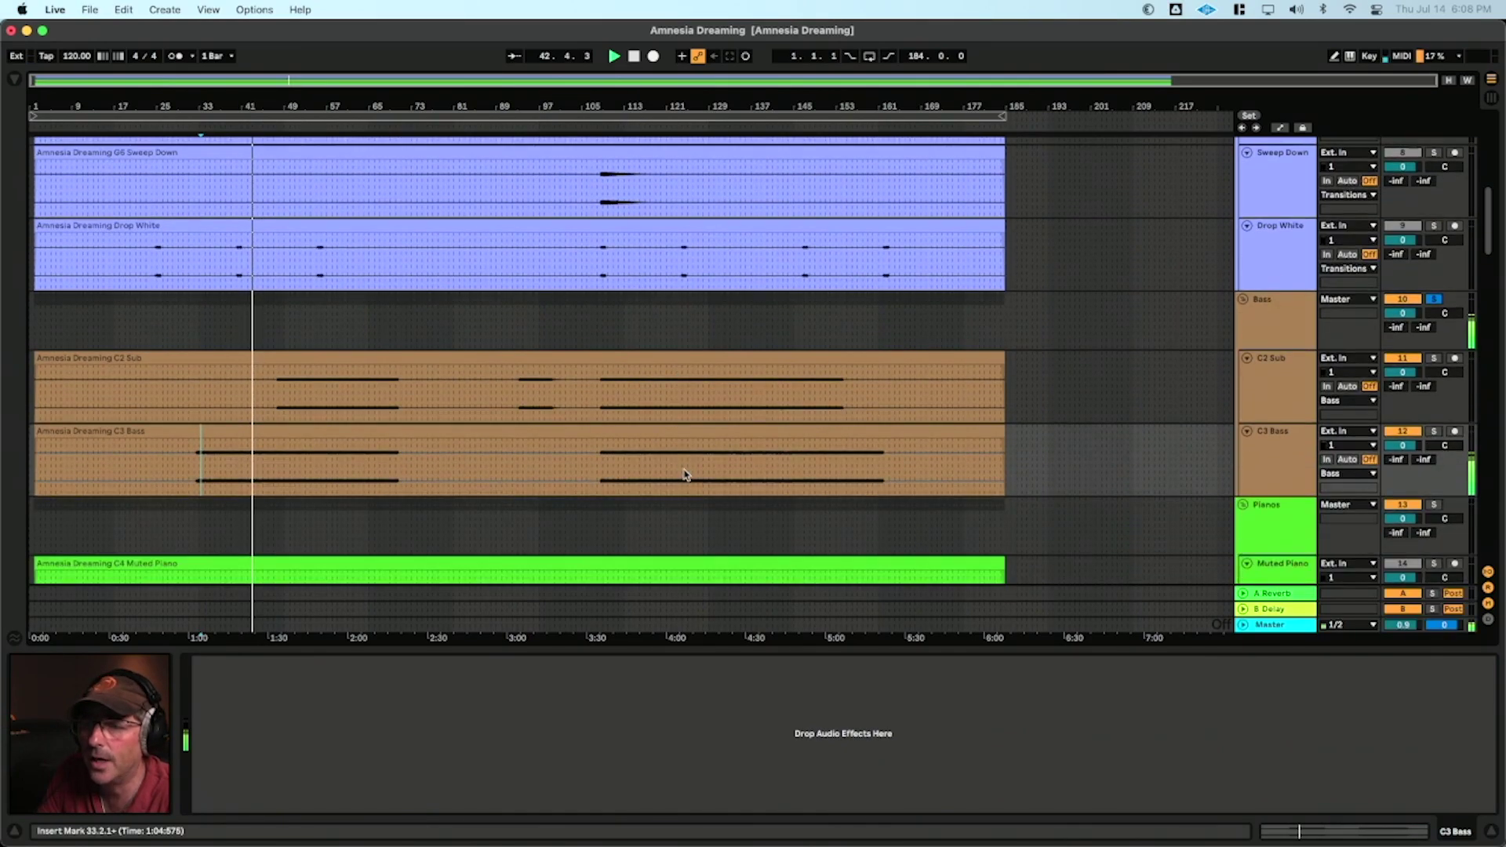
{"action": "scroll", "coordinate": [686, 472], "scroll_direction": "down", "scroll_amount": 6}
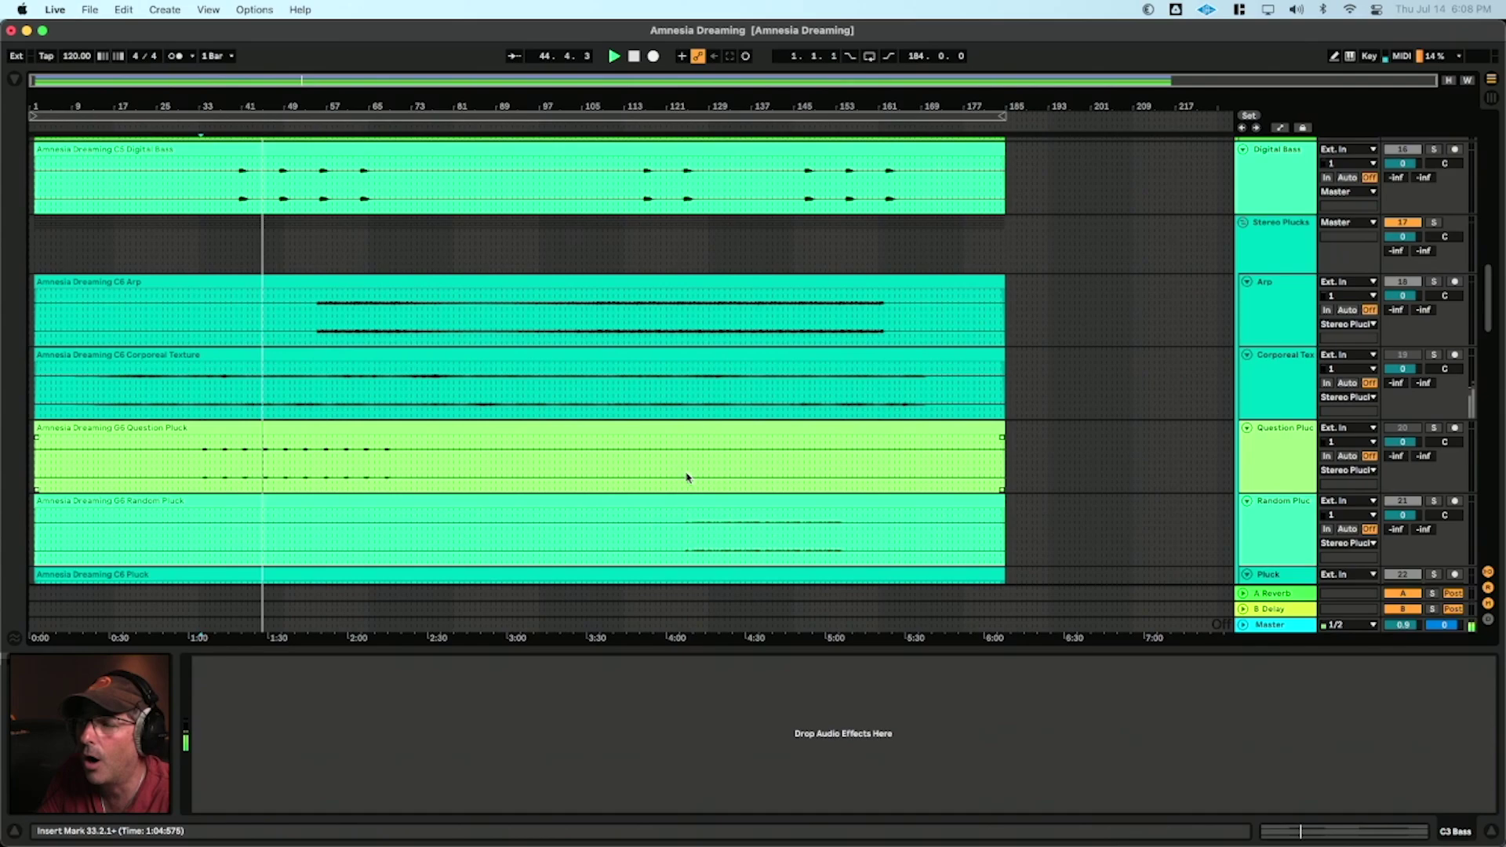
{"action": "scroll", "coordinate": [686, 477], "scroll_direction": "down", "scroll_amount": 10}
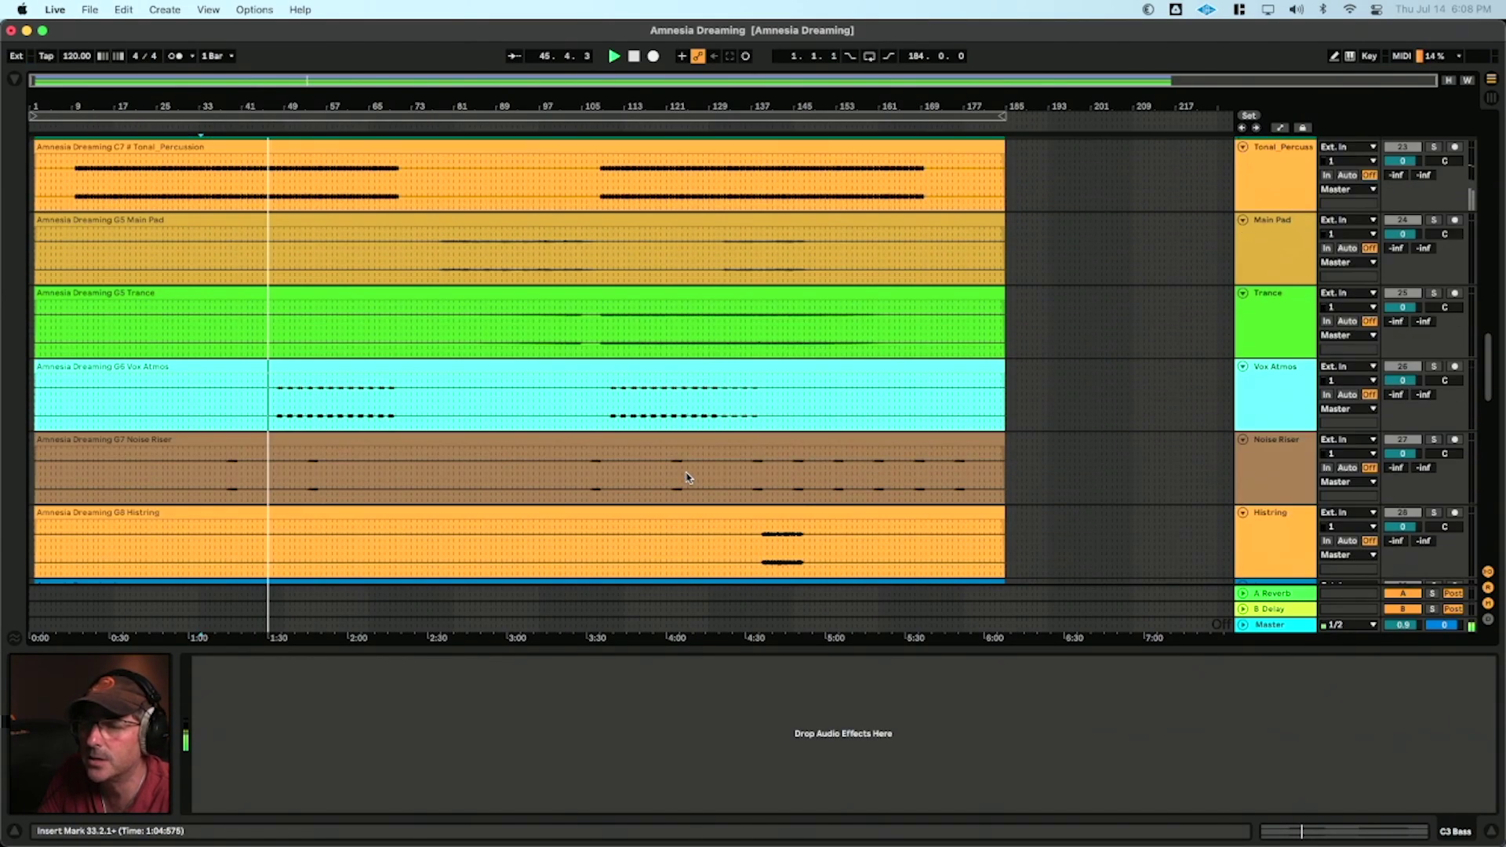
{"action": "scroll", "coordinate": [686, 477], "scroll_direction": "down", "scroll_amount": 10}
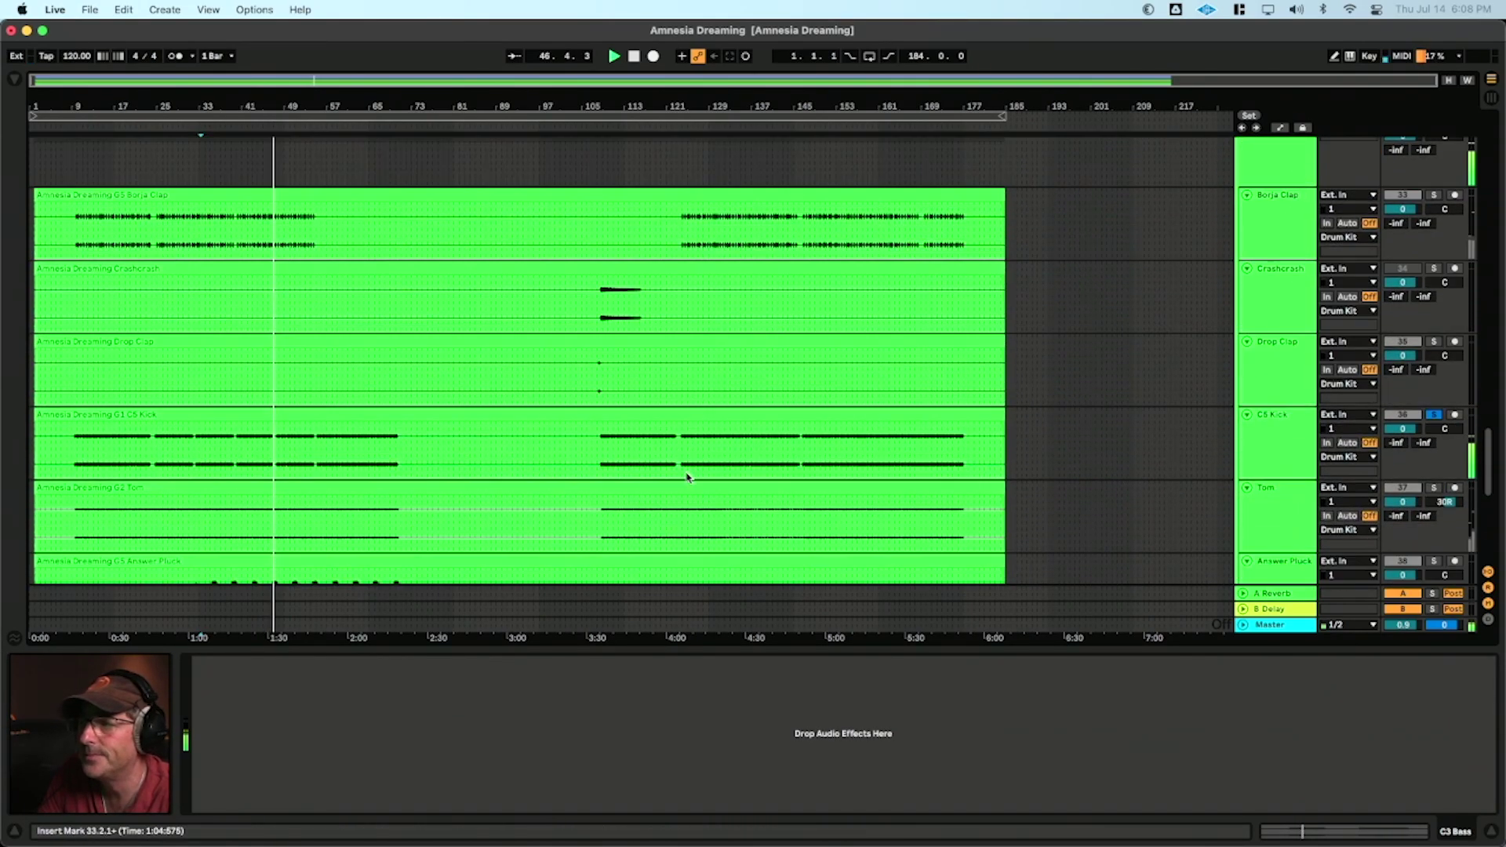
{"action": "scroll", "coordinate": [1264, 206], "scroll_direction": "up", "scroll_amount": 3}
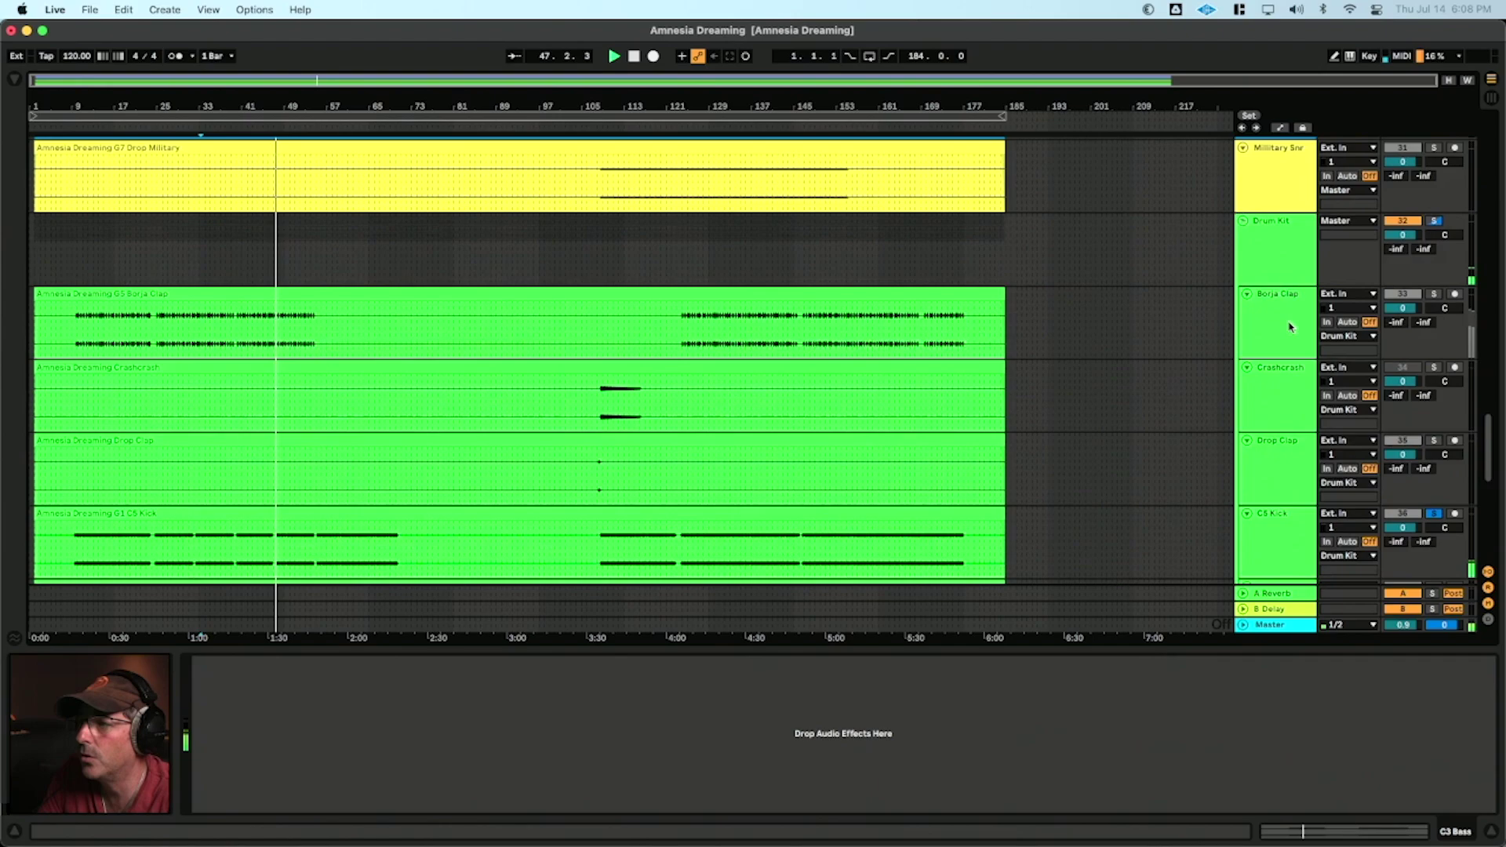
- Solo the Drum Kit group and review drum pans: CHH 28L, Shaker 1 22L, Shaker 2 31R, 16th Hat 37R
{"action": "left_click", "coordinate": [1434, 222]}
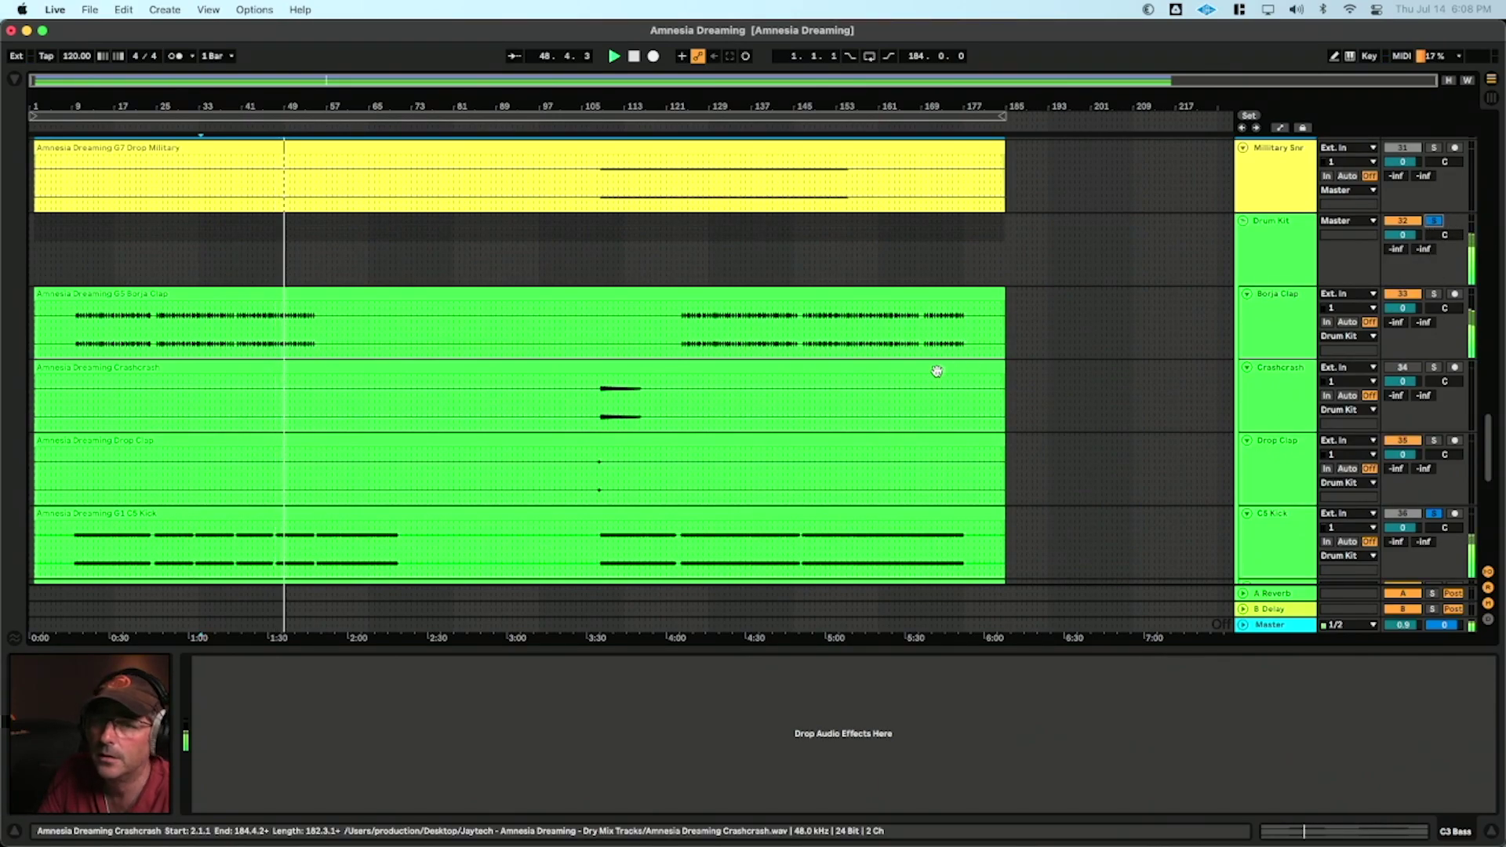
{"action": "scroll", "coordinate": [926, 374], "scroll_direction": "down", "scroll_amount": 6}
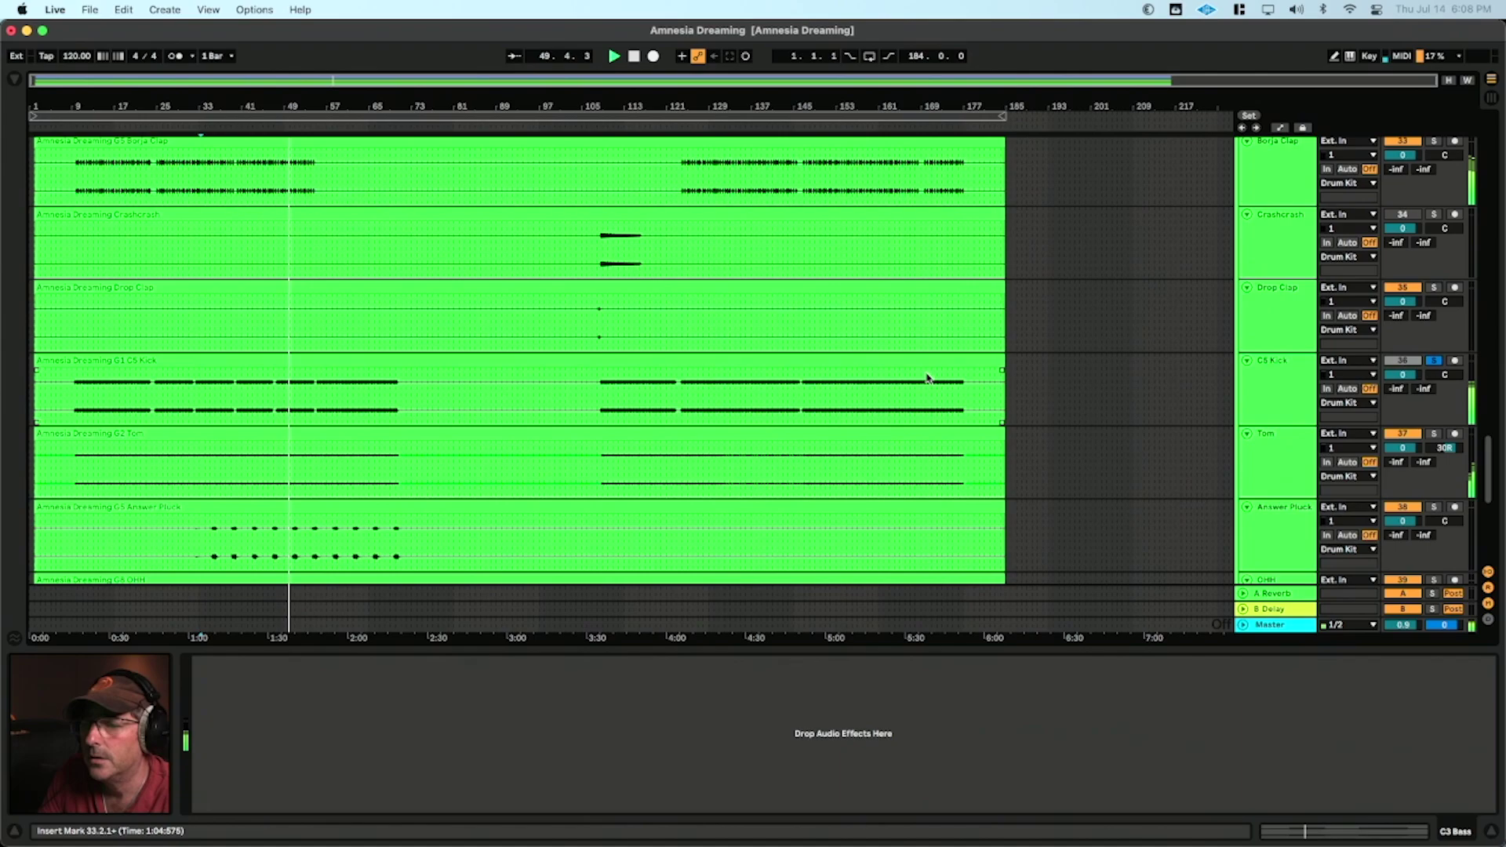
{"action": "scroll", "coordinate": [927, 378], "scroll_direction": "down", "scroll_amount": 4}
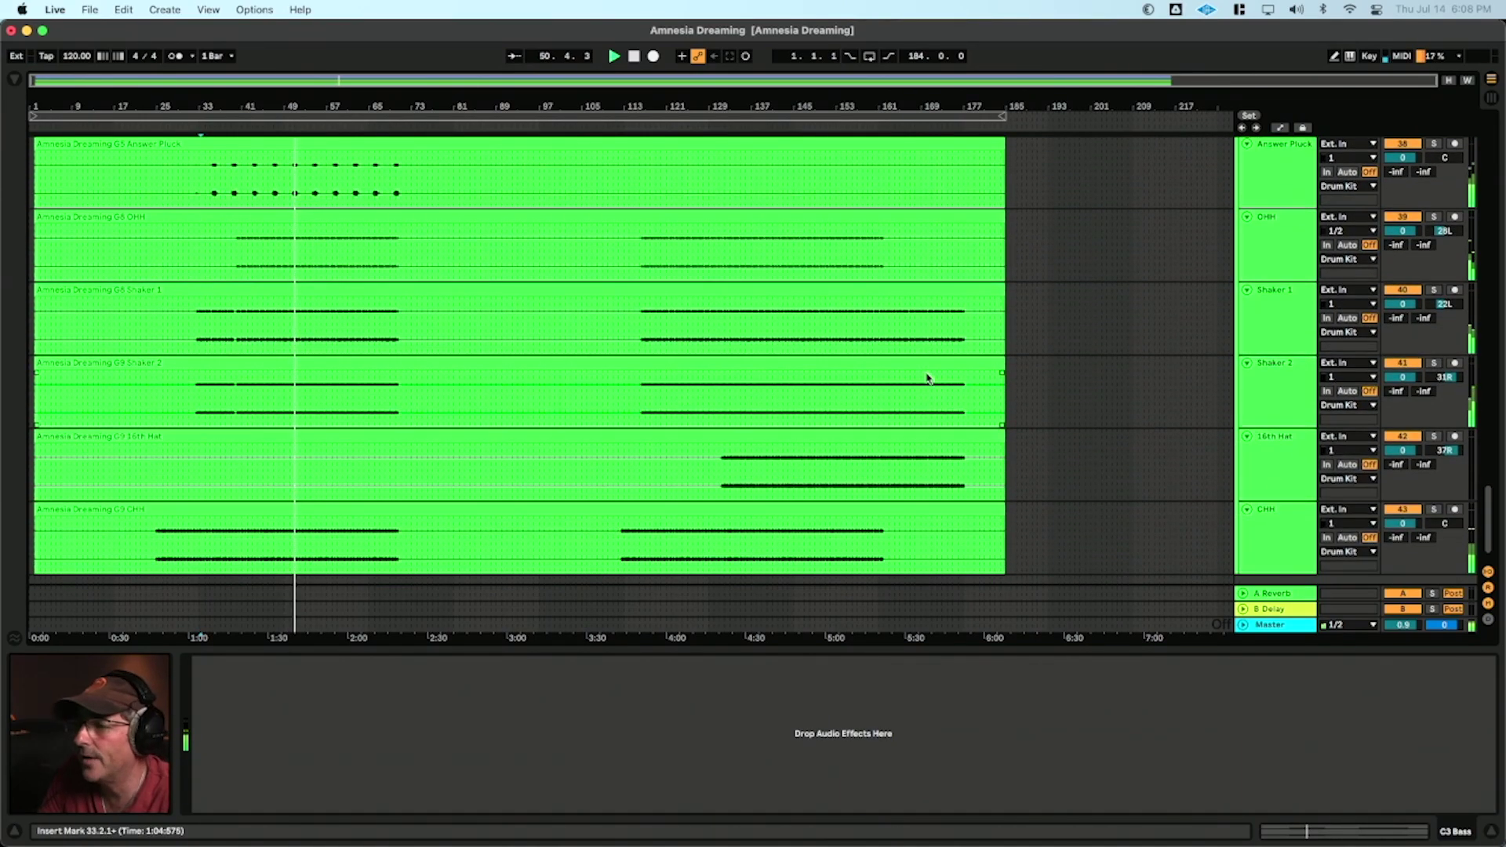
{"action": "scroll", "coordinate": [928, 378], "scroll_direction": "down", "scroll_amount": 1}
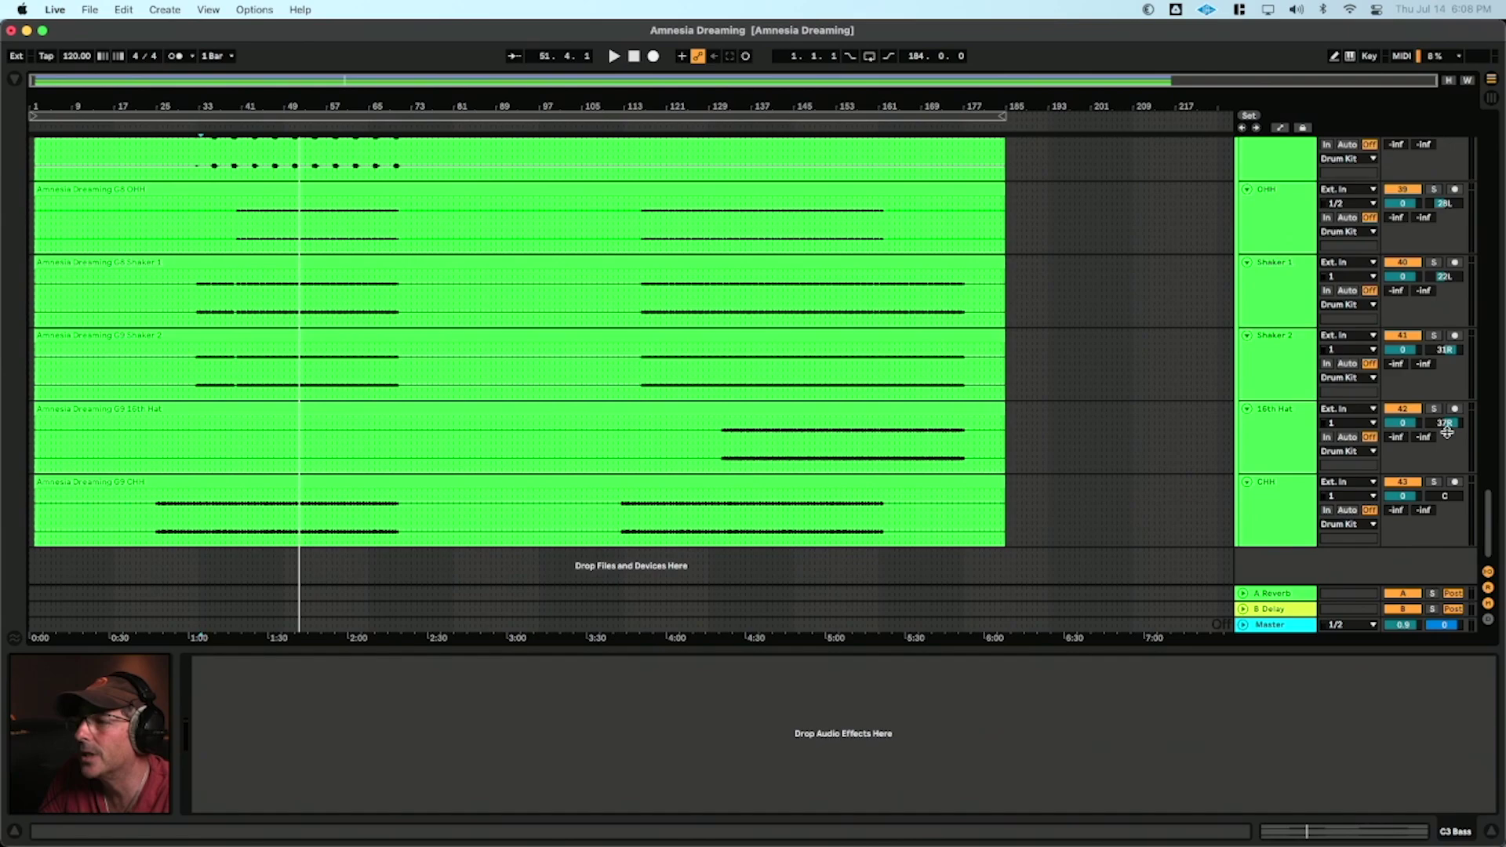
{"action": "scroll", "coordinate": [1447, 432], "scroll_direction": "up", "scroll_amount": 1}
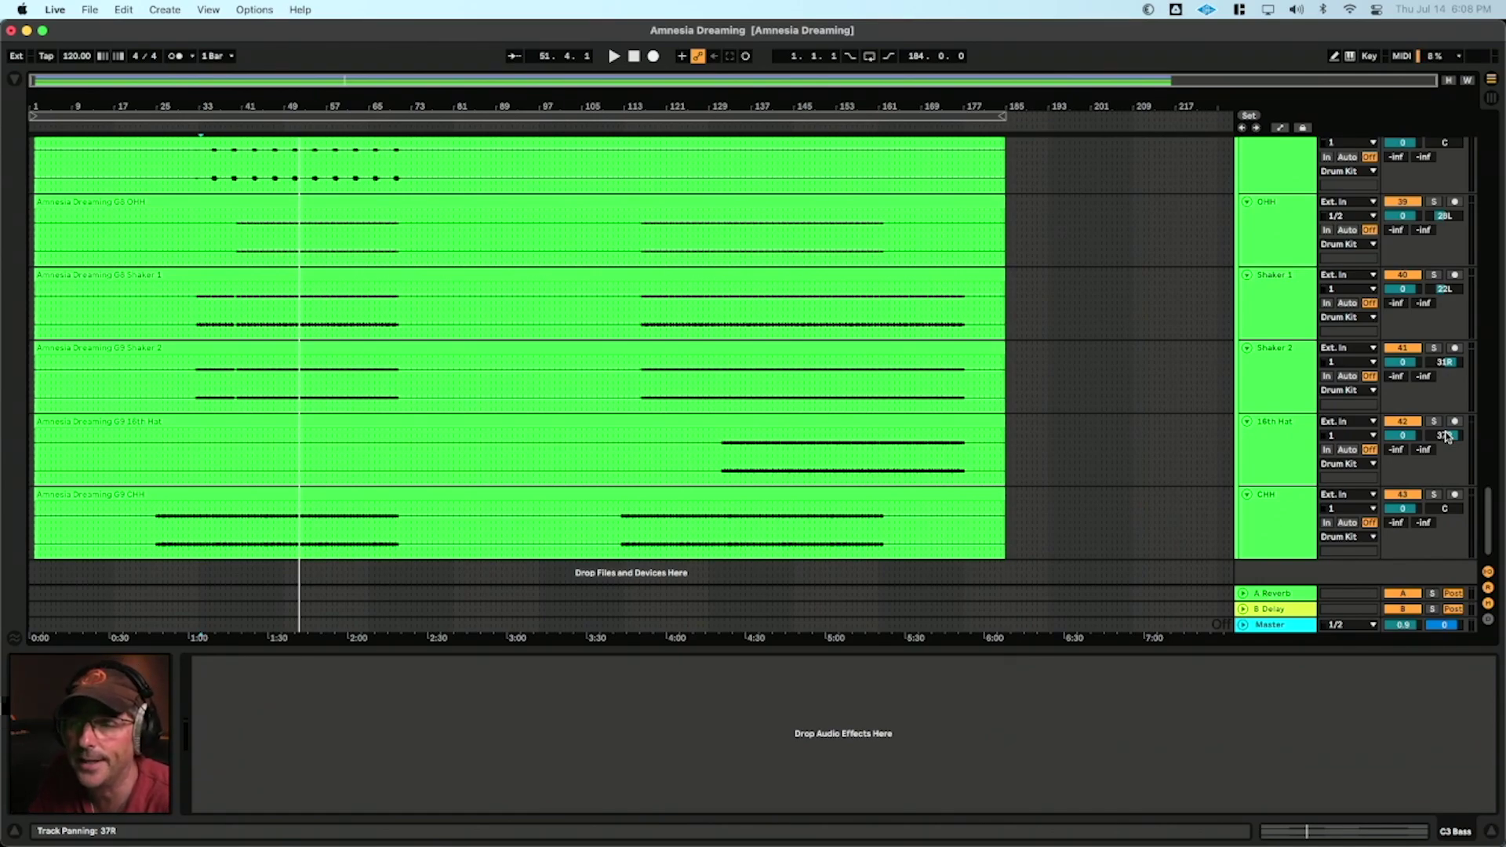
- Solo Shaker 2, play from bar 33, and clear the C5 Kick and Drum Kit group solos
{"action": "left_click", "coordinate": [1434, 348]}
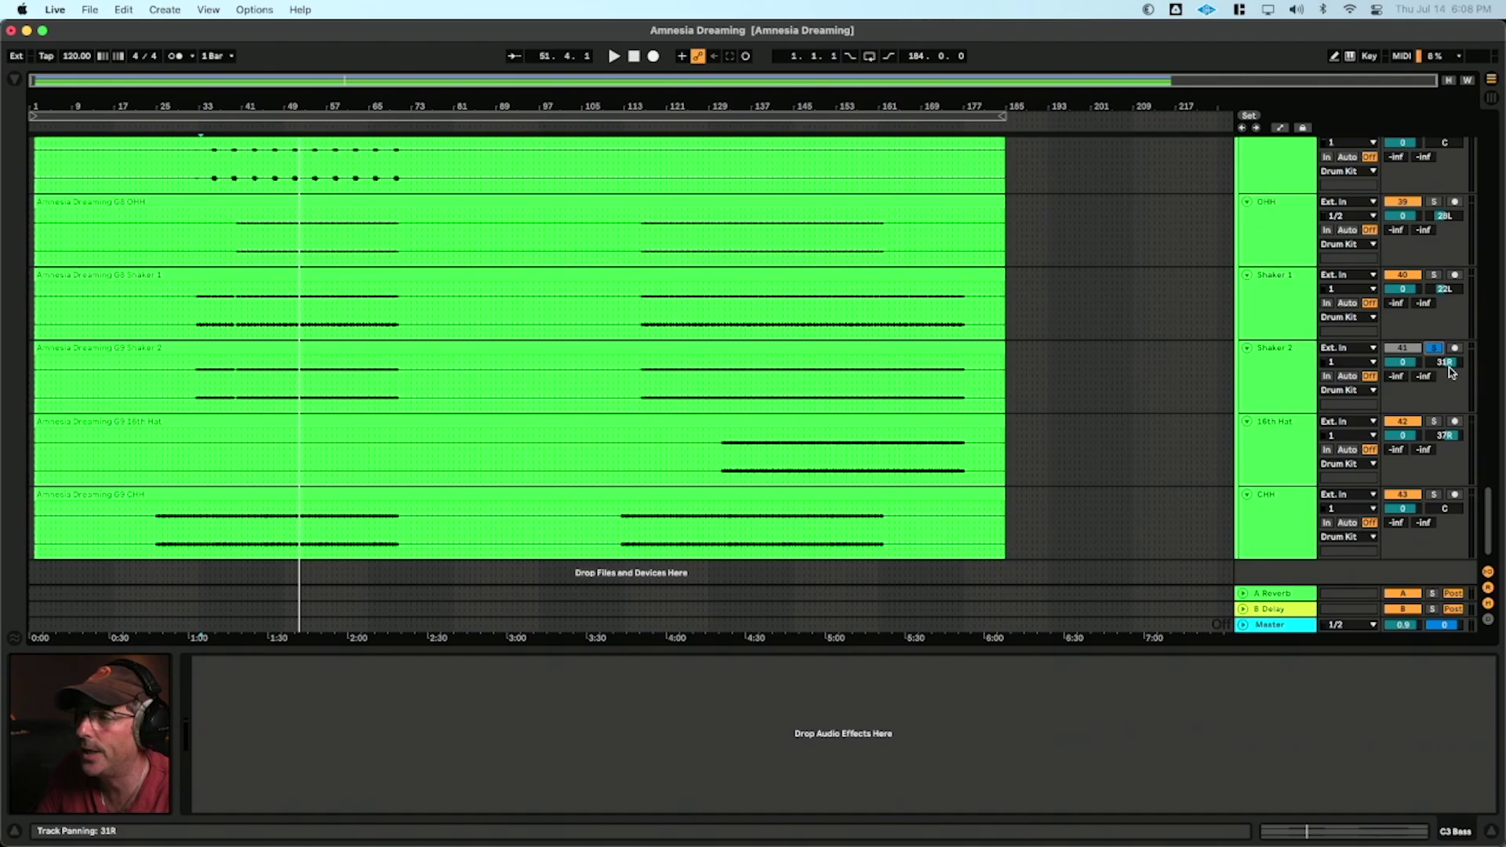
{"action": "key", "text": "space"}
{"action": "scroll", "coordinate": [1448, 403], "scroll_direction": "up", "scroll_amount": 3}
{"action": "scroll", "coordinate": [1447, 402], "scroll_direction": "up", "scroll_amount": 5}
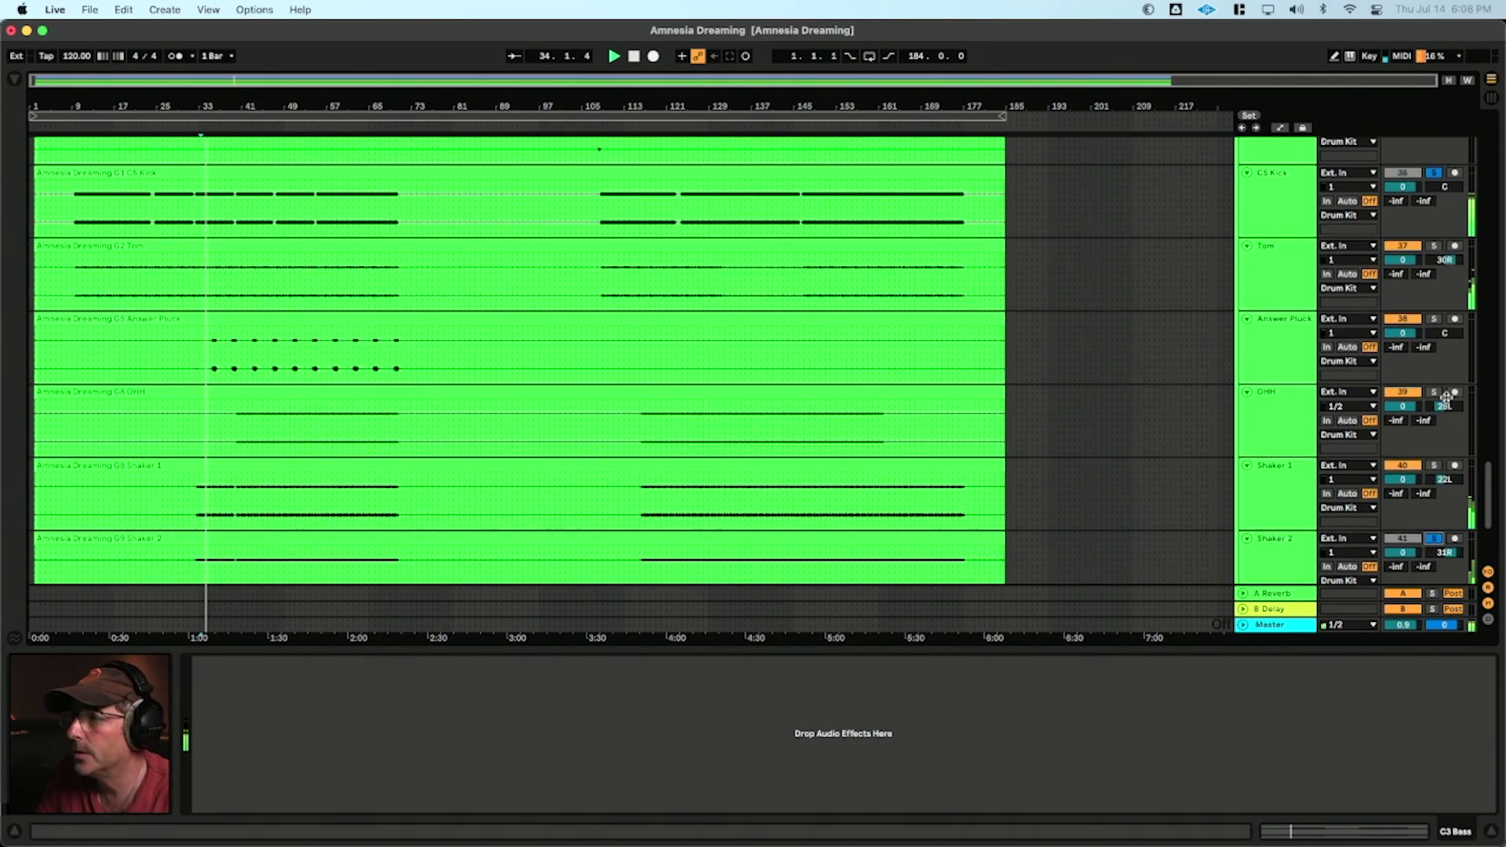
{"action": "left_click", "coordinate": [1437, 267]}
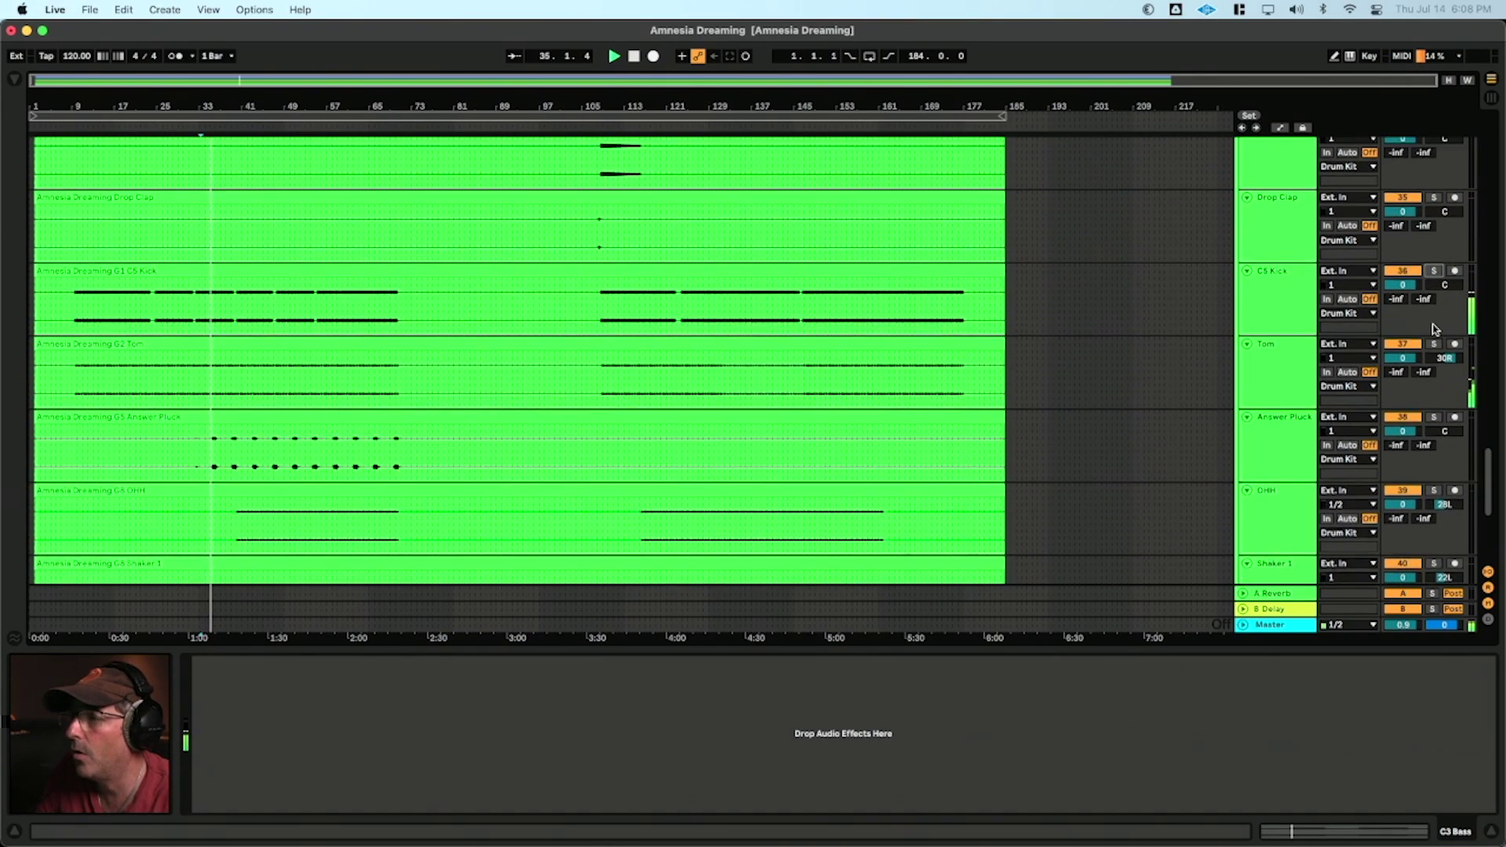
{"action": "scroll", "coordinate": [1435, 314], "scroll_direction": "up", "scroll_amount": 6}
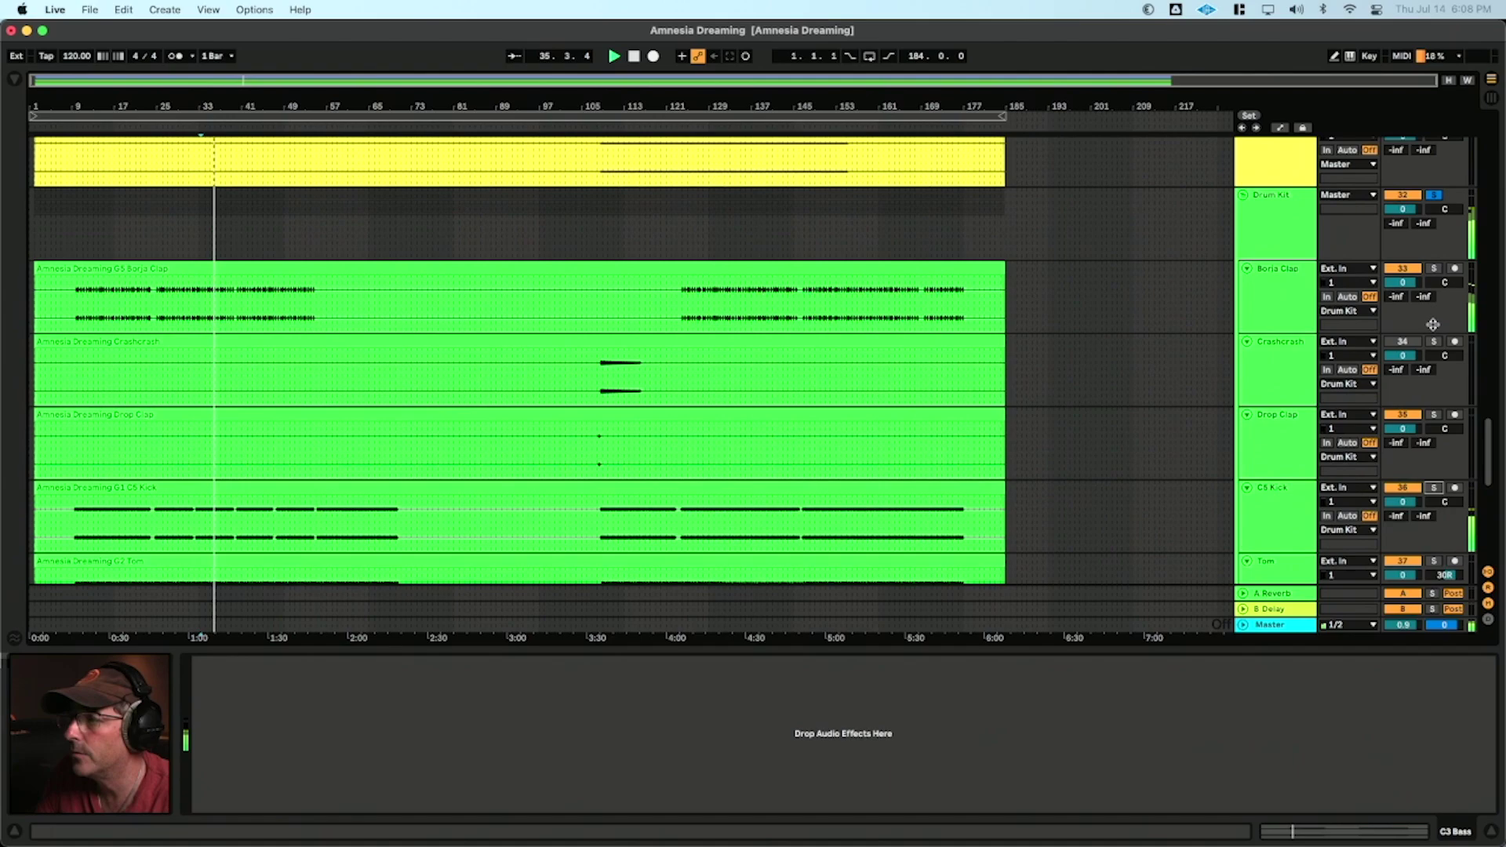
{"action": "left_click", "coordinate": [1434, 194]}
- Pan Shaker 2 further right, from 31R to 34R
{"action": "scroll", "coordinate": [1422, 382], "scroll_direction": "down", "scroll_amount": 2}
{"action": "scroll", "coordinate": [1422, 382], "scroll_direction": "down", "scroll_amount": 10}
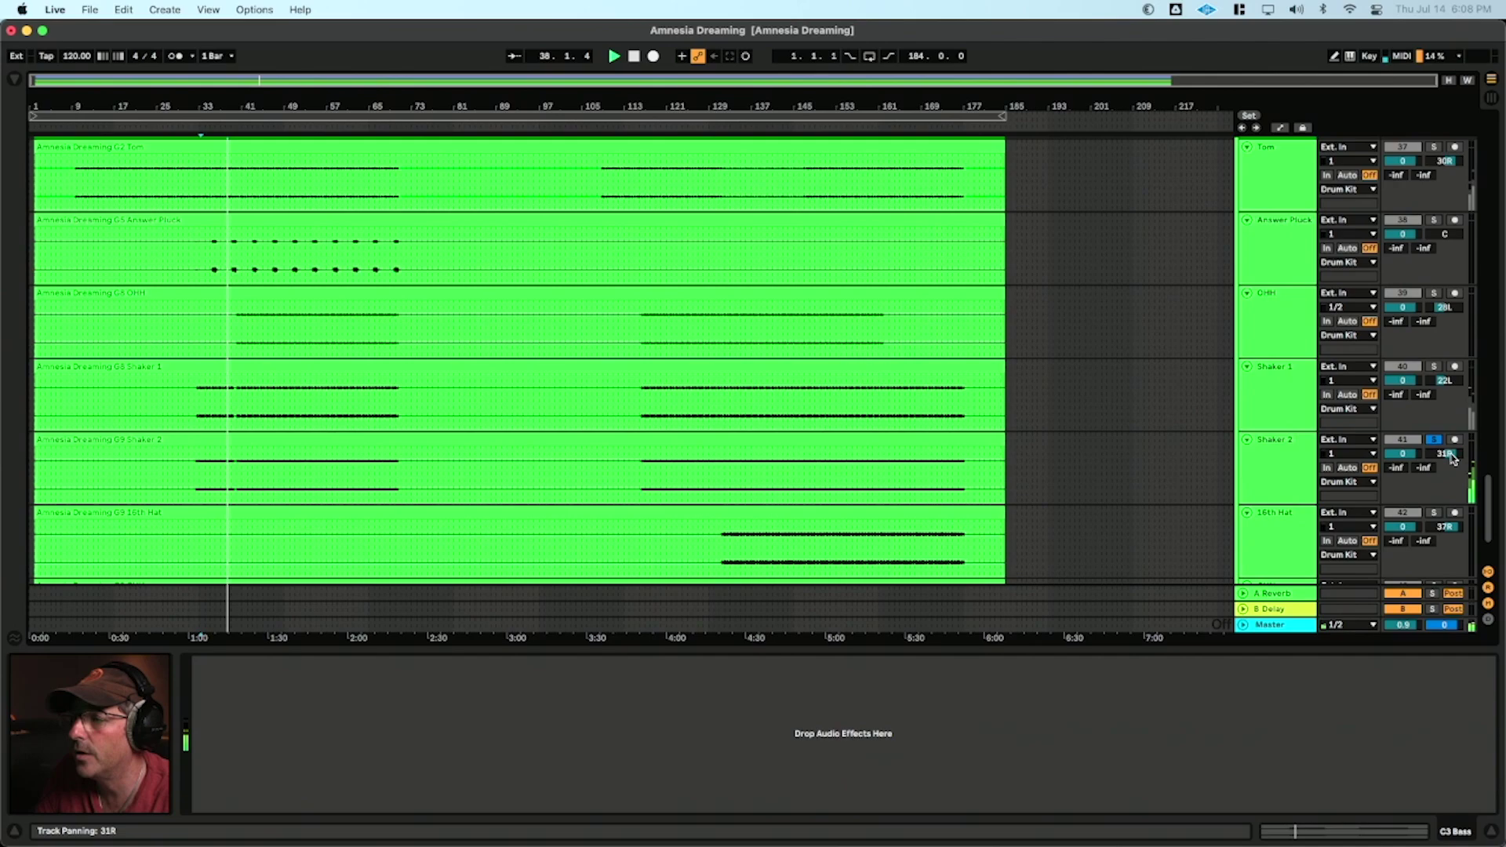
{"action": "mouse_move", "coordinate": [1451, 459]}
{"action": "left_mouse_down"}
{"action": "mouse_move", "coordinate": [1451, 487]}
{"action": "mouse_move", "coordinate": [1452, 433]}
{"action": "left_mouse_up"}
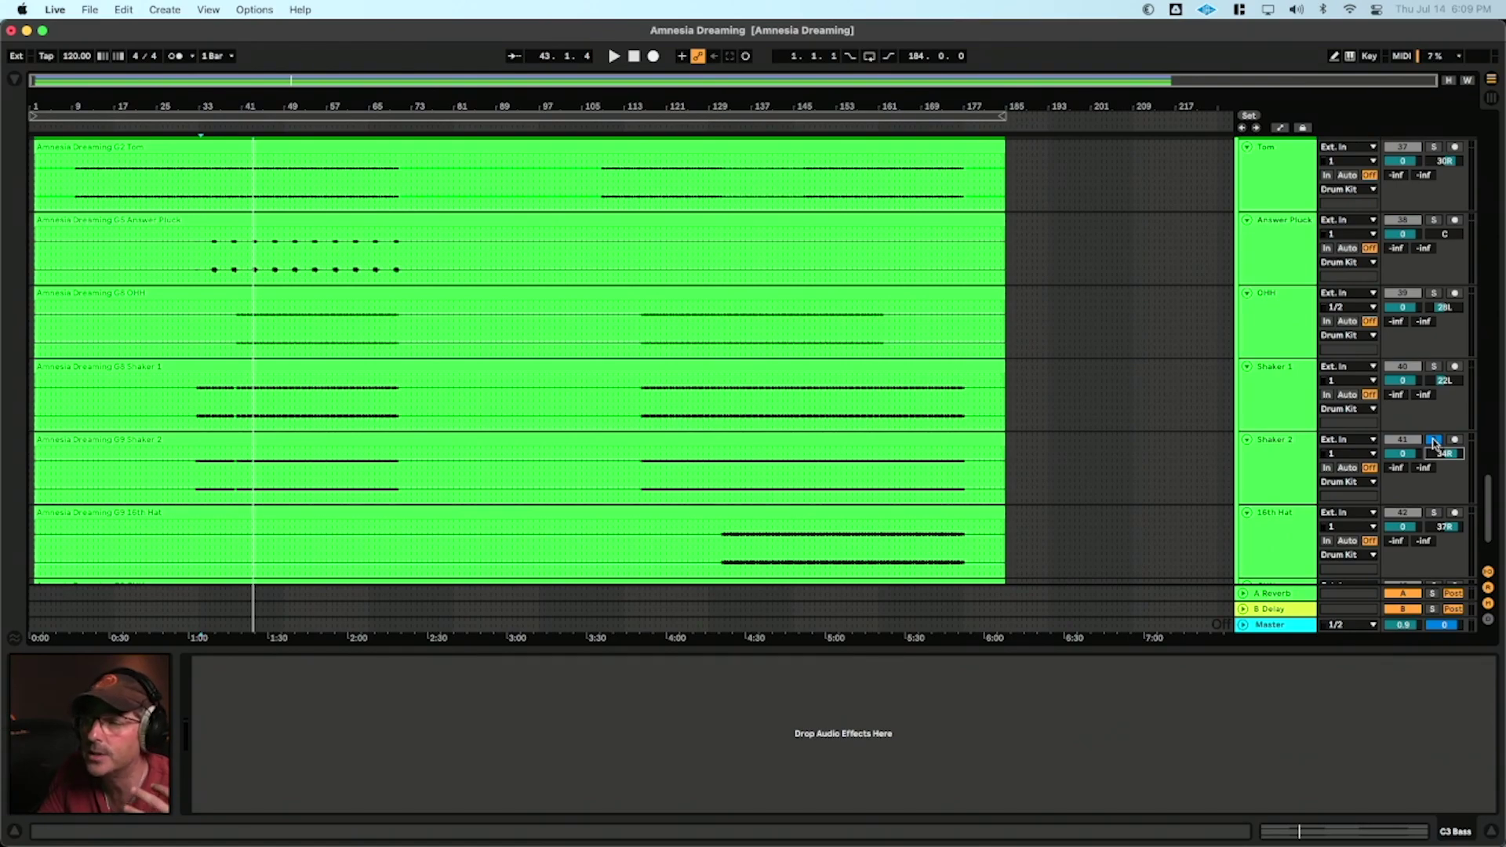
- Add OHH, Shaker 1 and 16th Hat to the solo, auditioning from bars 33, 52 and 136
{"action": "left_click", "coordinate": [1433, 293]}
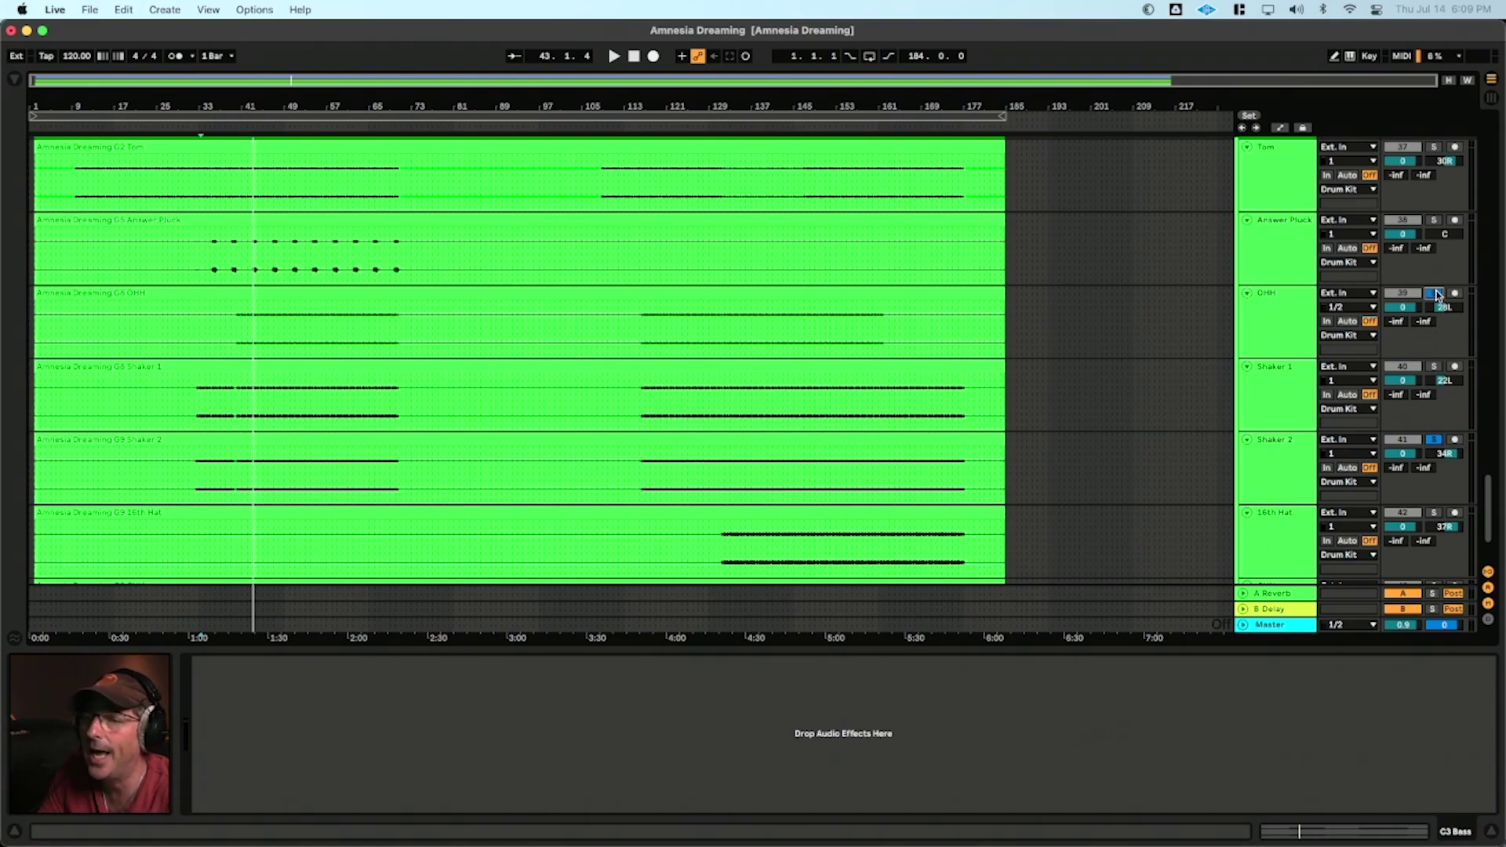
{"action": "key", "text": "space"}
{"action": "key", "text": "space"}
{"action": "left_click", "coordinate": [301, 345]}
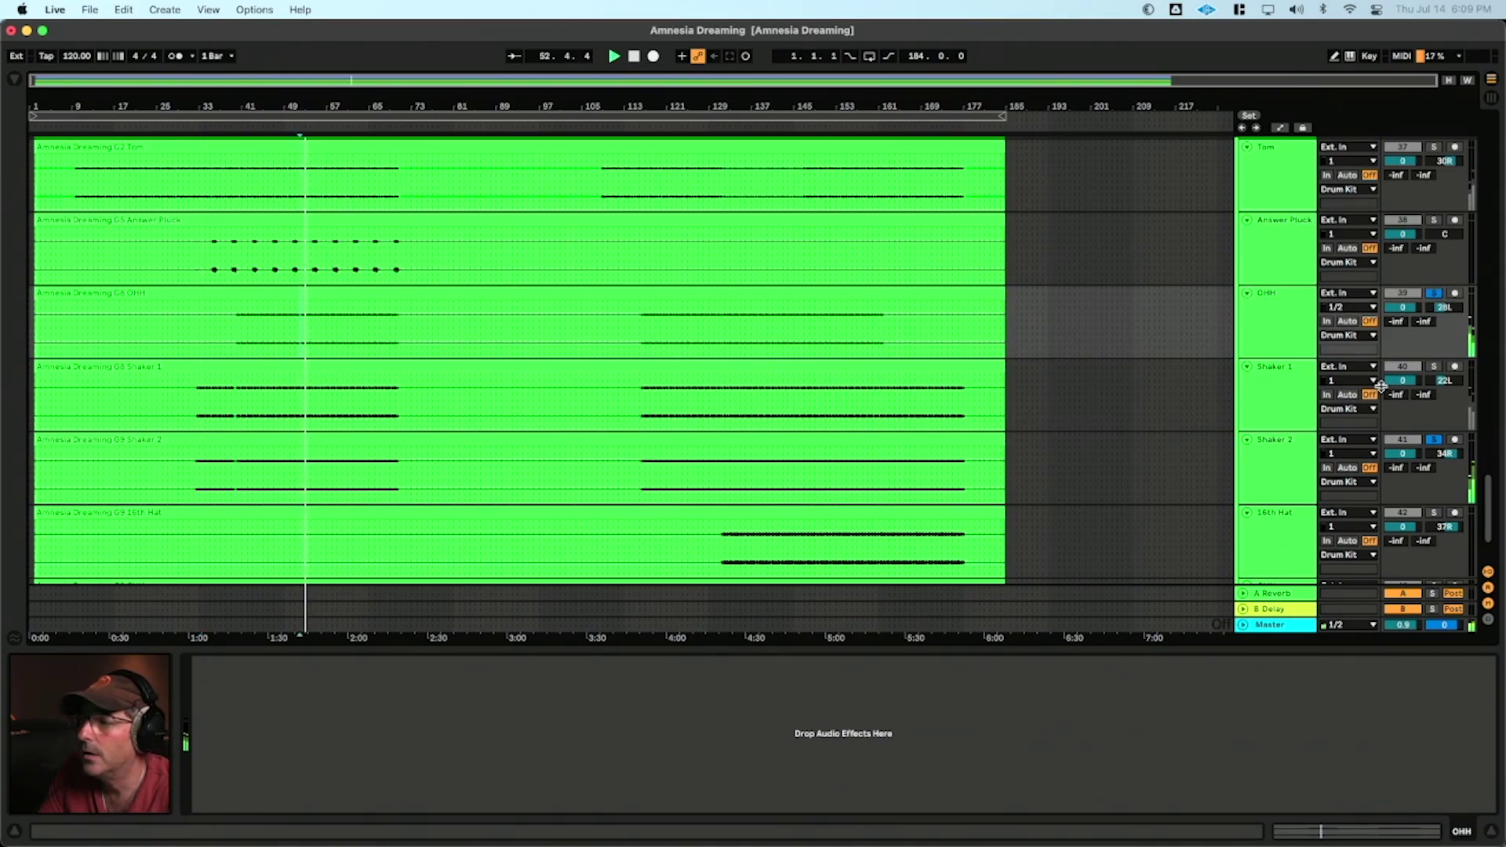
{"action": "left_click", "coordinate": [1434, 366]}
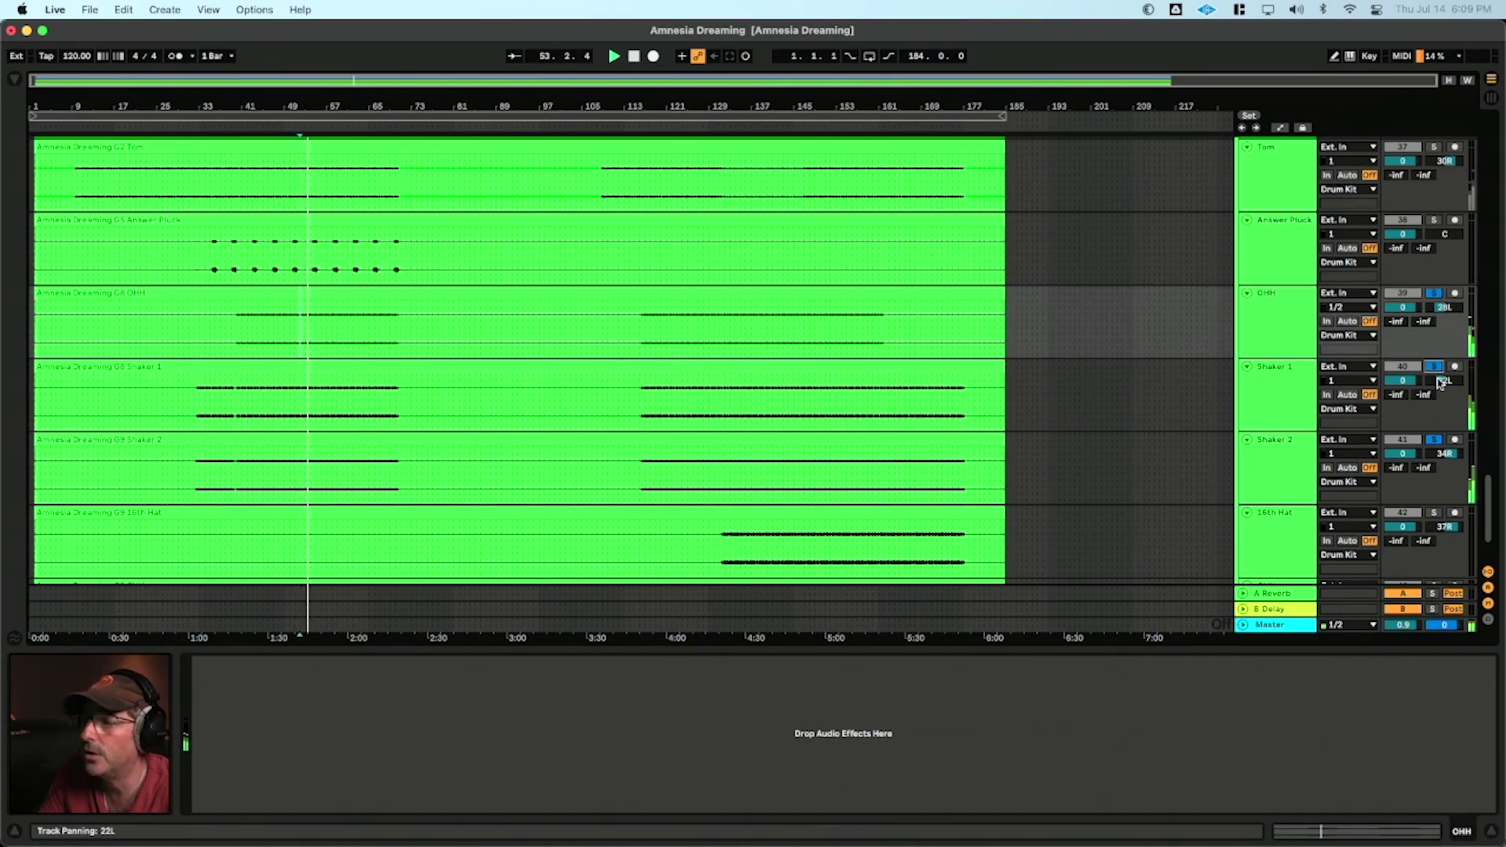
{"action": "left_click", "coordinate": [1433, 513]}
{"action": "left_click", "coordinate": [747, 550]}
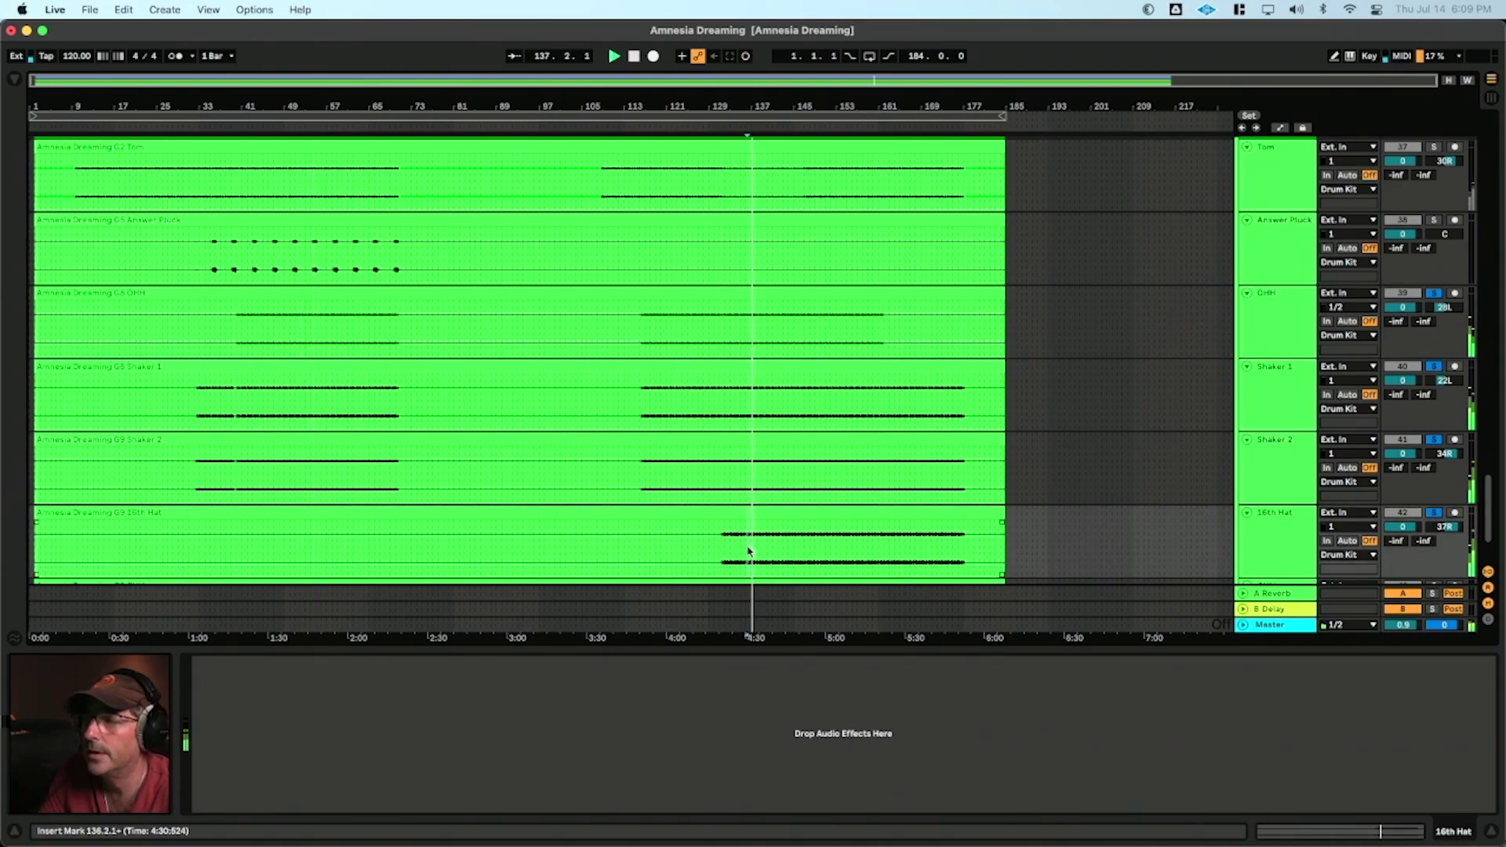
- Add Answer Pluck, Tom, C5 Kick, Drop Clap, Crashcrash and Borja Clap to the solo
{"action": "scroll", "coordinate": [1267, 414], "scroll_direction": "up", "scroll_amount": 3}
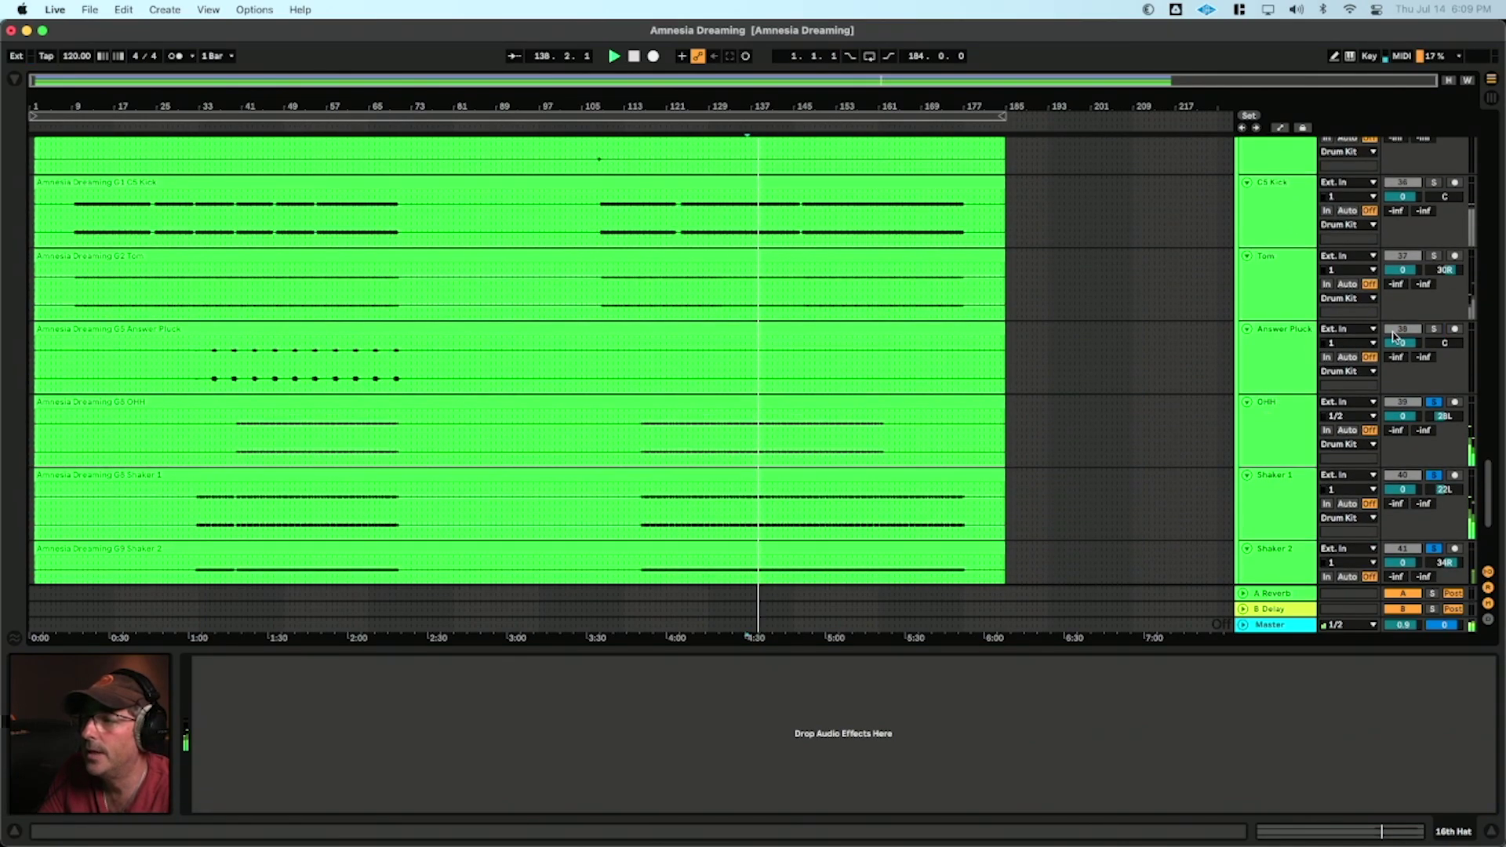
{"action": "left_click", "coordinate": [1434, 329]}
{"action": "left_click", "coordinate": [1434, 256]}
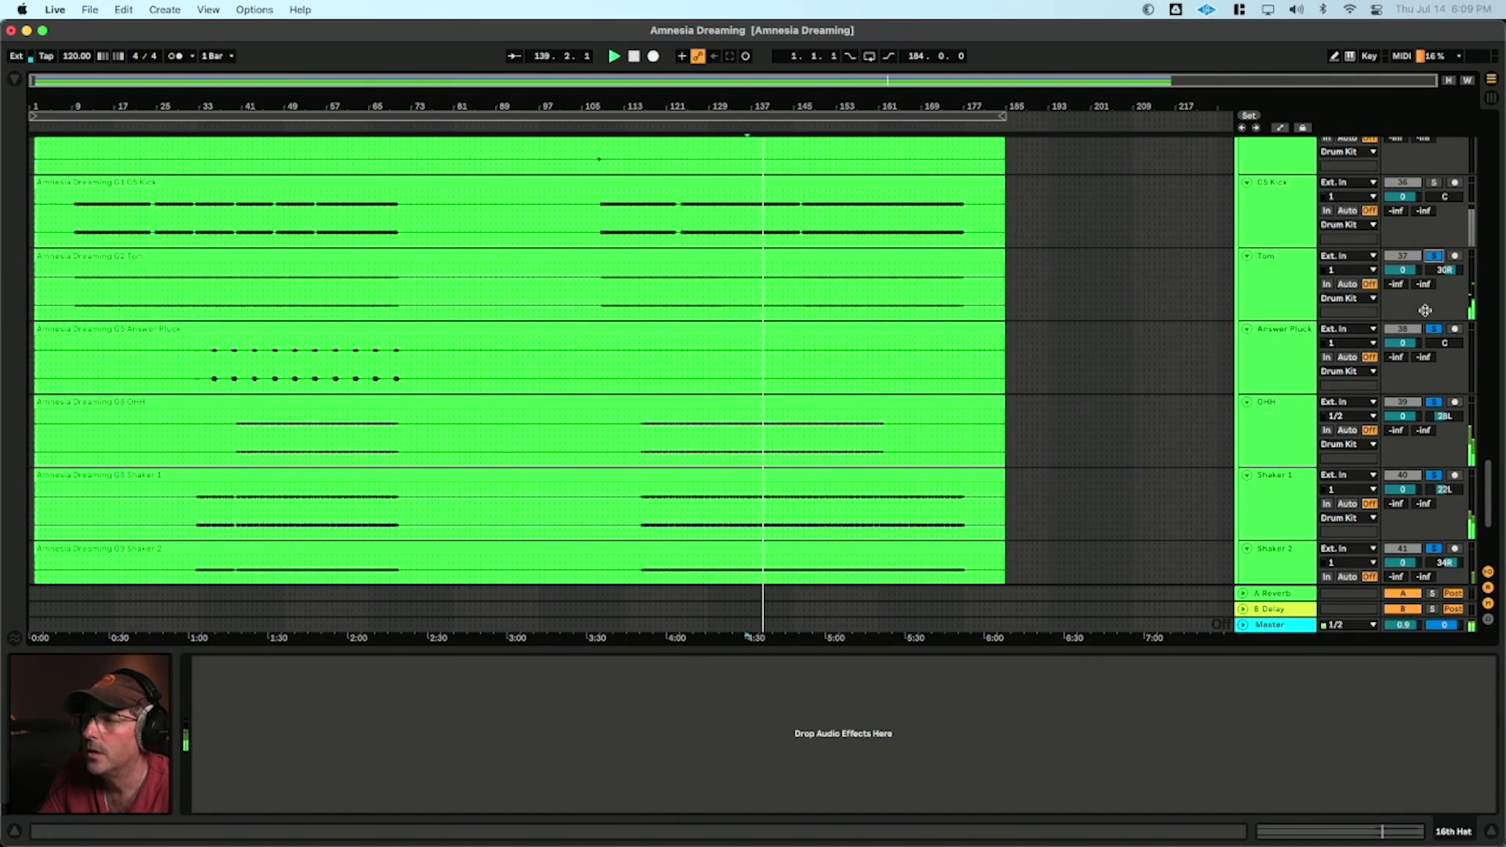
{"action": "left_click", "coordinate": [1434, 182]}
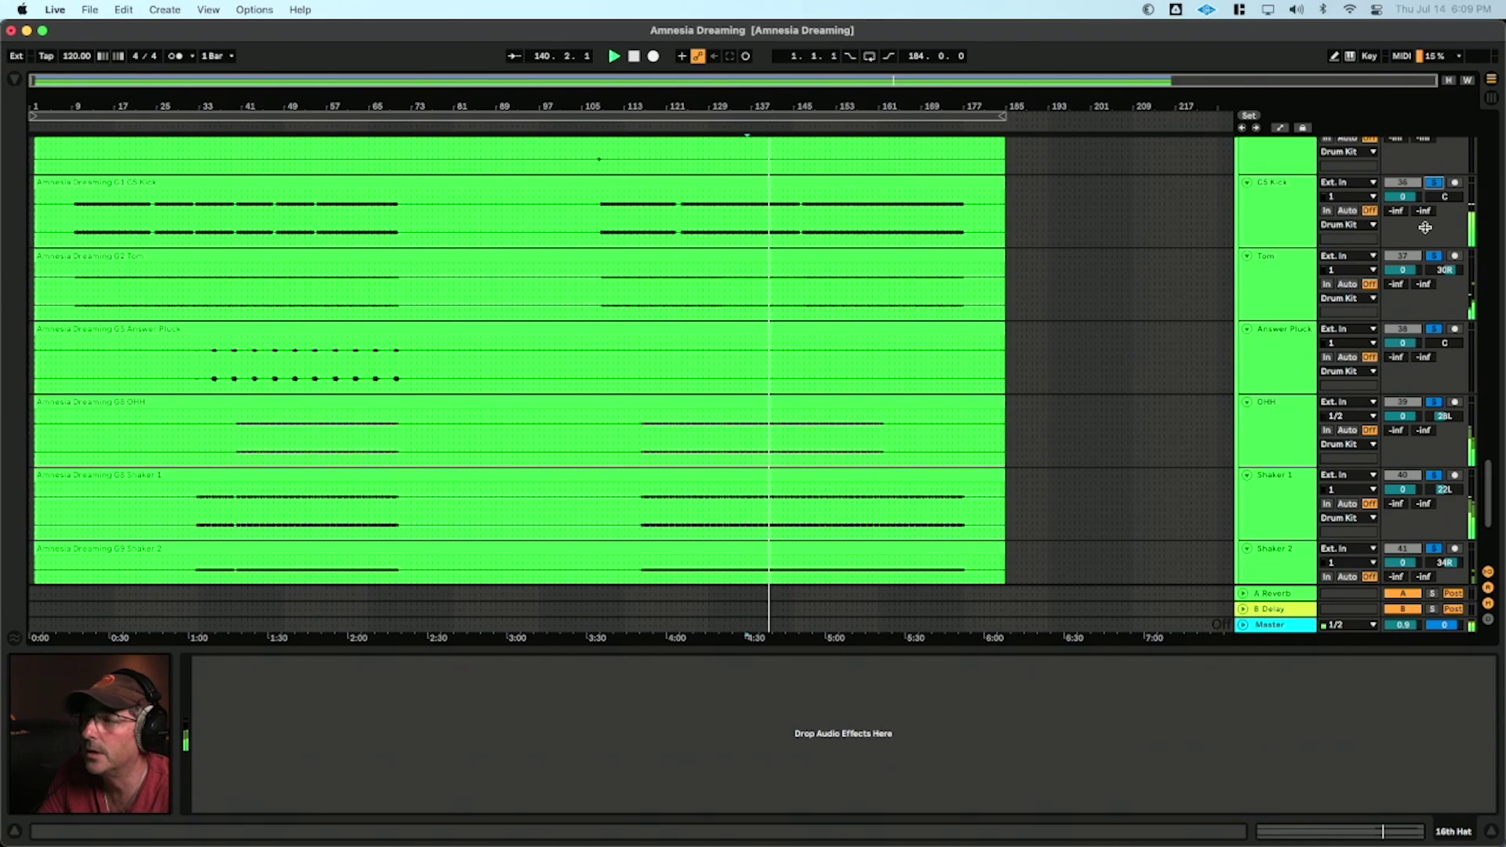
{"action": "scroll", "coordinate": [1435, 251], "scroll_direction": "up", "scroll_amount": 4}
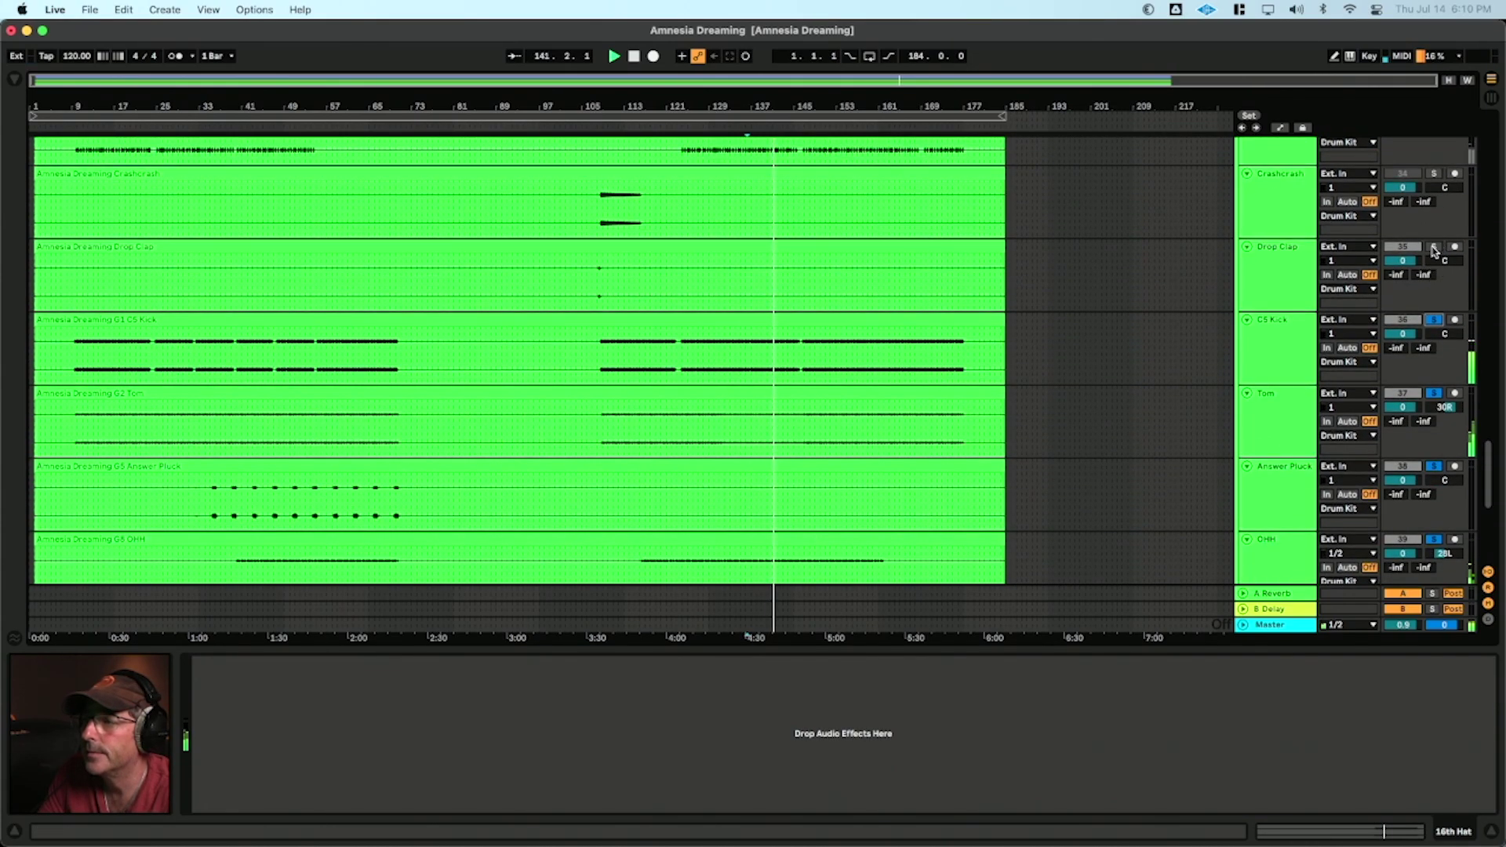
{"action": "left_click", "coordinate": [1433, 249]}
{"action": "scroll", "coordinate": [1433, 236], "scroll_direction": "up", "scroll_amount": 2}
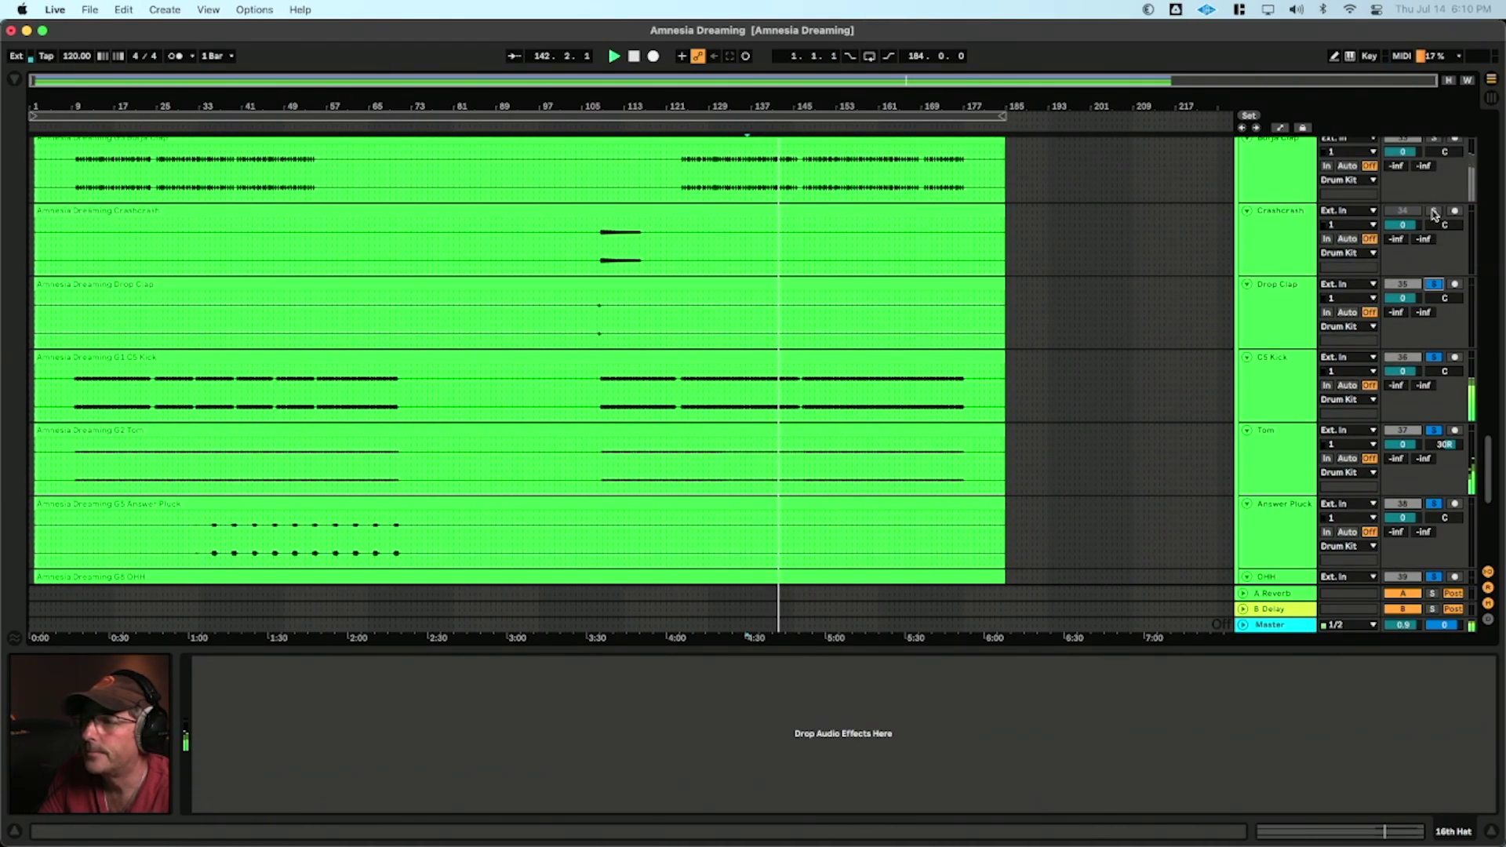
{"action": "left_click", "coordinate": [1434, 211]}
{"action": "scroll", "coordinate": [1423, 257], "scroll_direction": "up", "scroll_amount": 2}
{"action": "left_click", "coordinate": [1433, 207]}
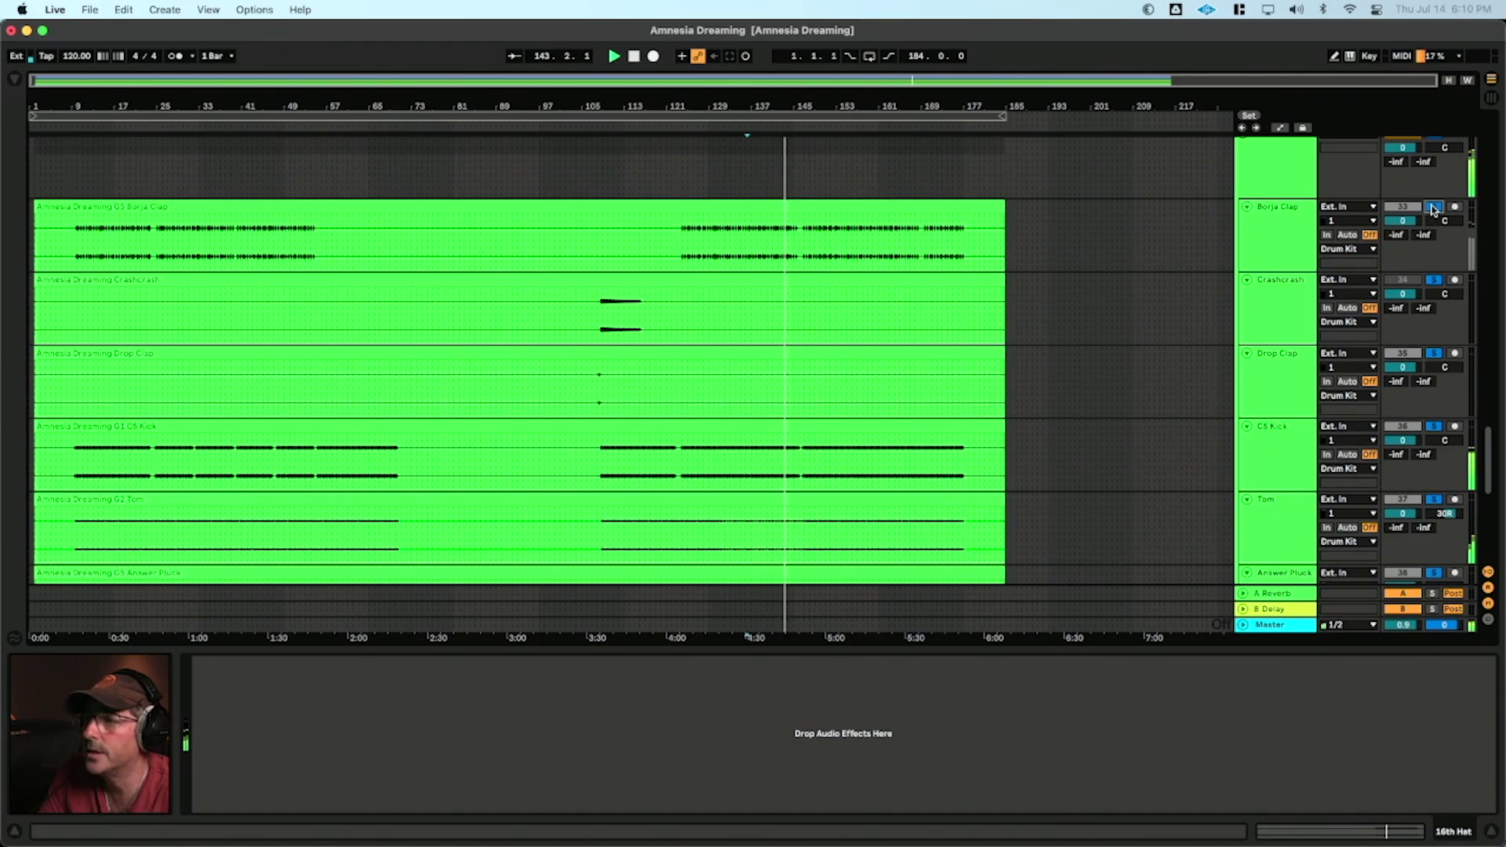